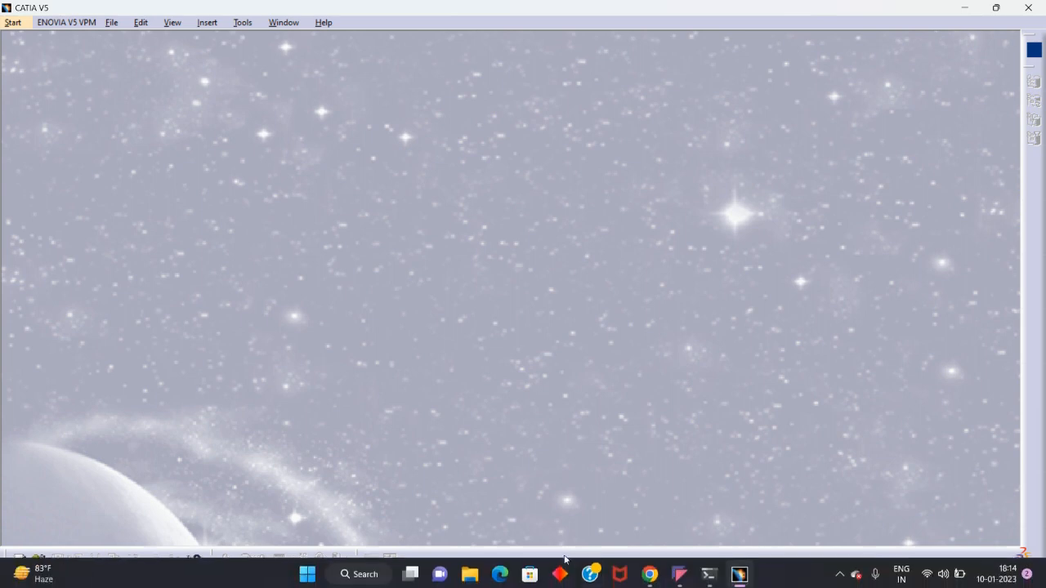
# Switch to the Google Meet call in Chrome, share the entire screen, and return to CATIA V5.
pyautogui.moveTo(650, 572)
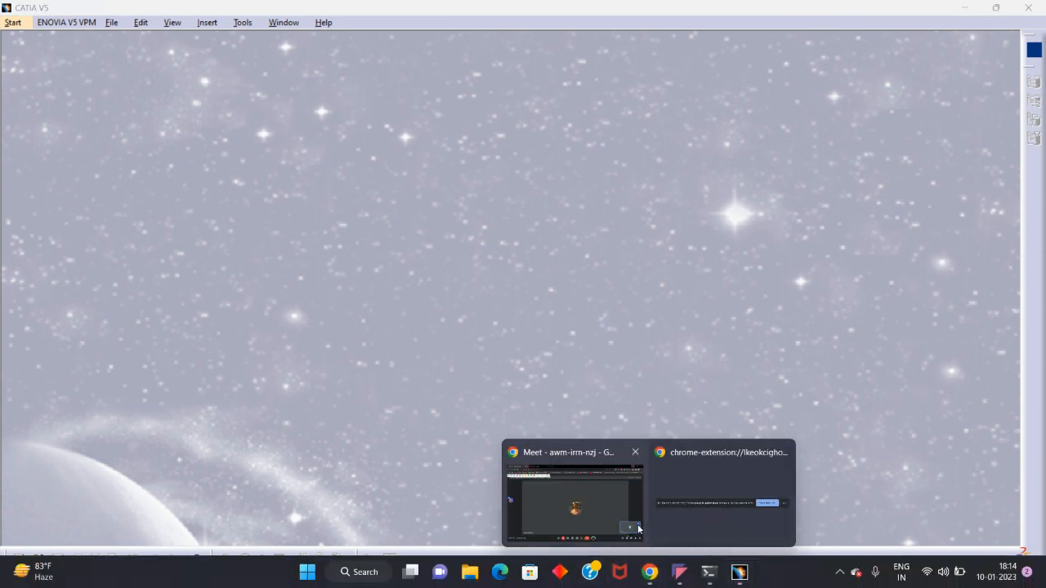
pyautogui.click(603, 501)
pyautogui.click(534, 554)
pyautogui.click(544, 470)
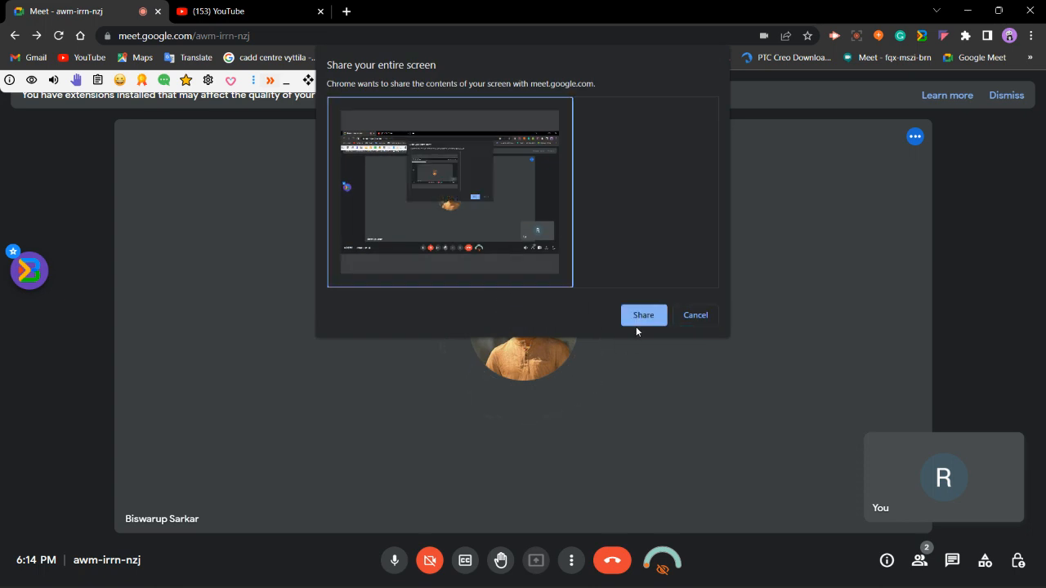
pyautogui.click(644, 315)
pyautogui.click(641, 568)
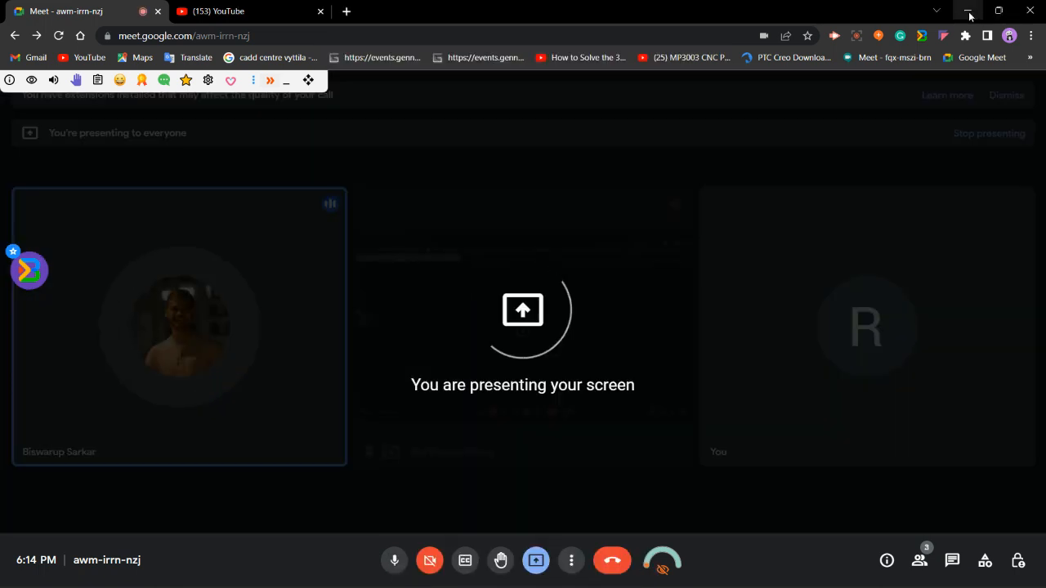
pyautogui.click(968, 11)
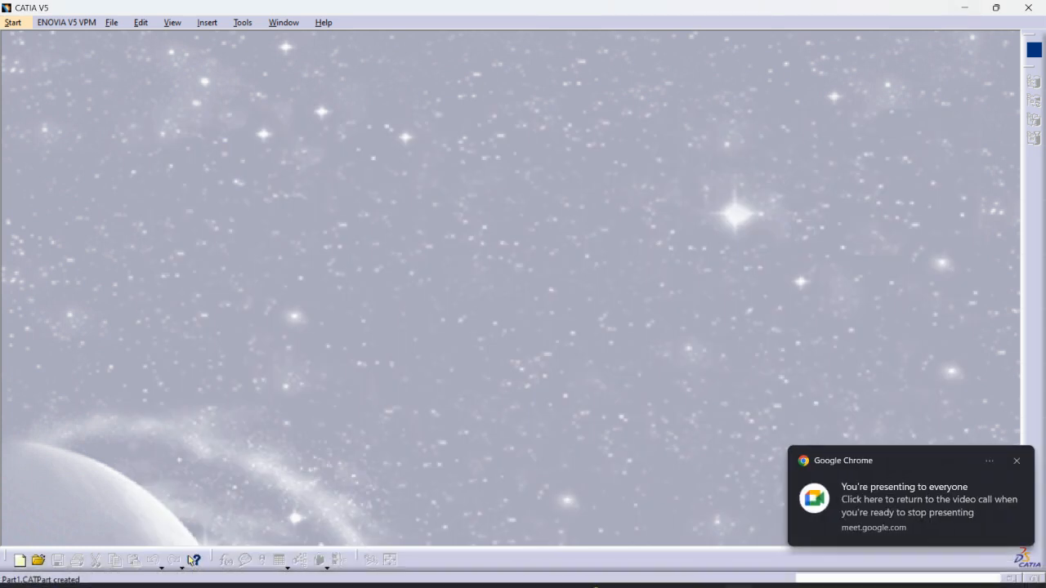
pyautogui.click(679, 572)
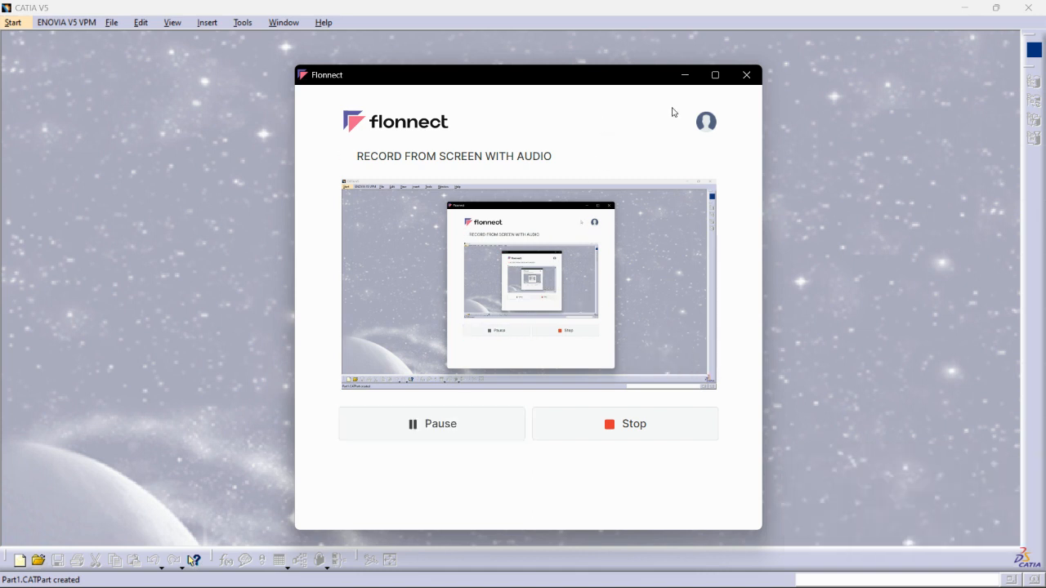
pyautogui.click(685, 74)
# Create a new Part Design part named Part1 with hybrid design enabled.
pyautogui.click(13, 23)
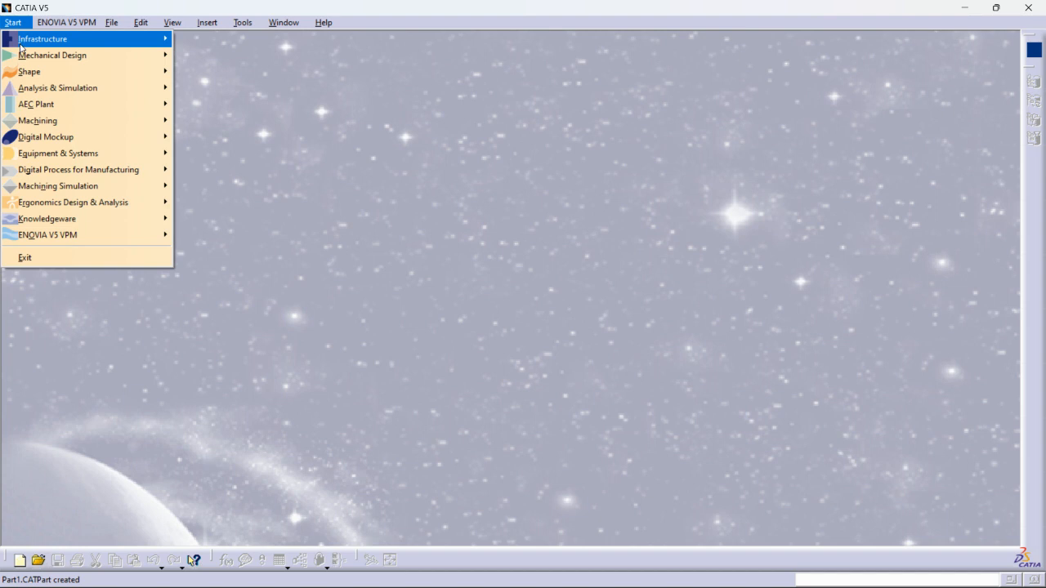
pyautogui.moveTo(49, 54)
pyautogui.click(211, 55)
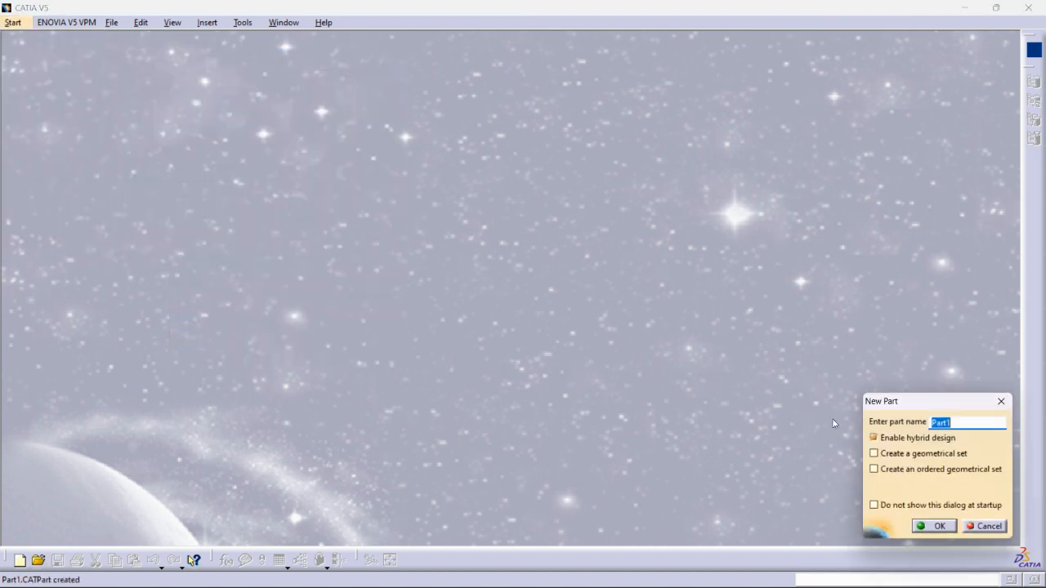
pyautogui.click(934, 528)
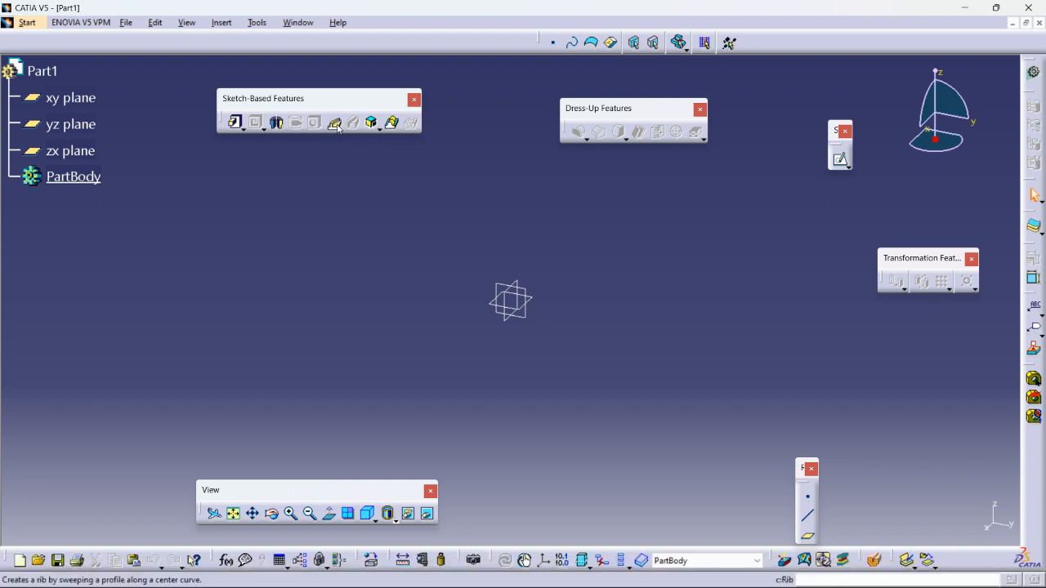
# Sketch an open path on the yz plane from the origin: vertical segment, horizontal segment, downward slanted segment, and a final horizontal segment.
pyautogui.click(525, 320)
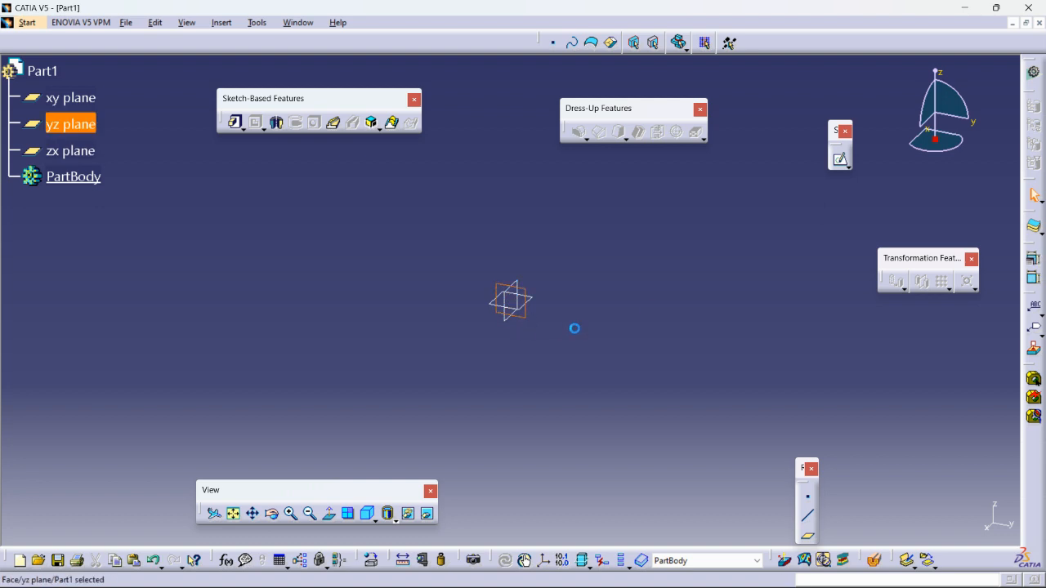
pyautogui.click(840, 161)
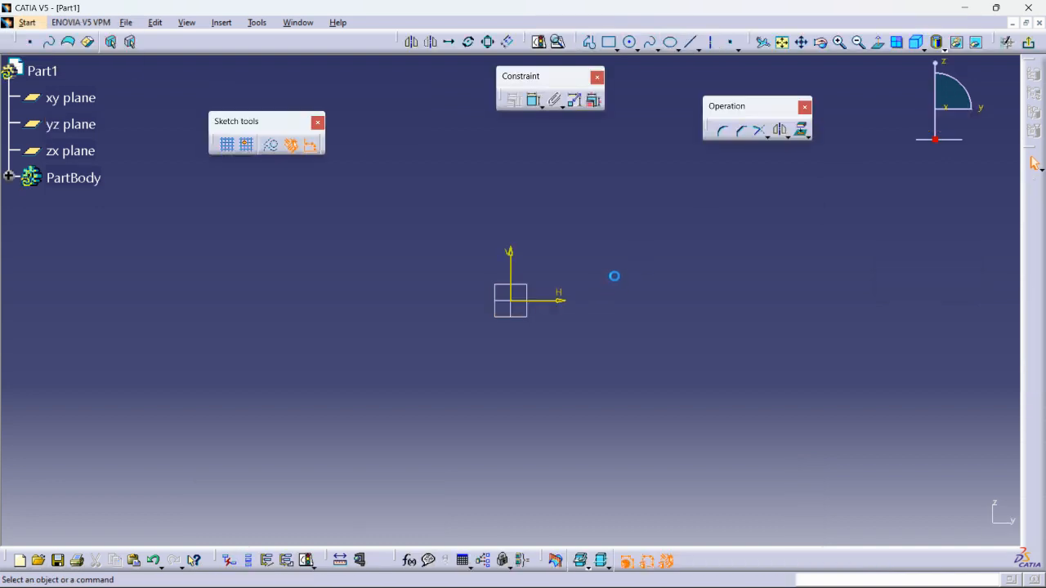
pyautogui.click(592, 44)
pyautogui.click(476, 375)
pyautogui.click(469, 244)
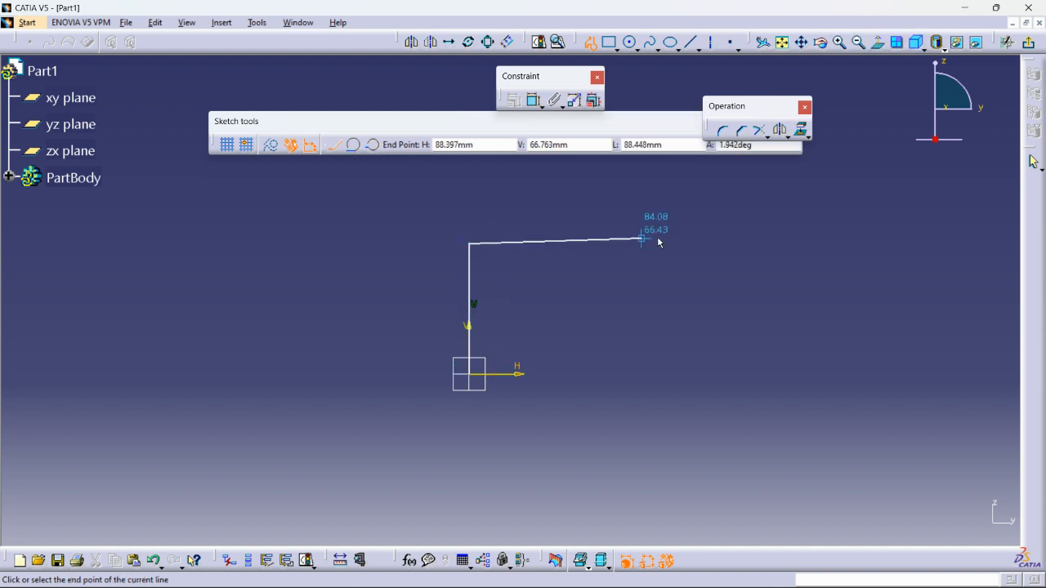
pyautogui.click(703, 243)
pyautogui.click(753, 305)
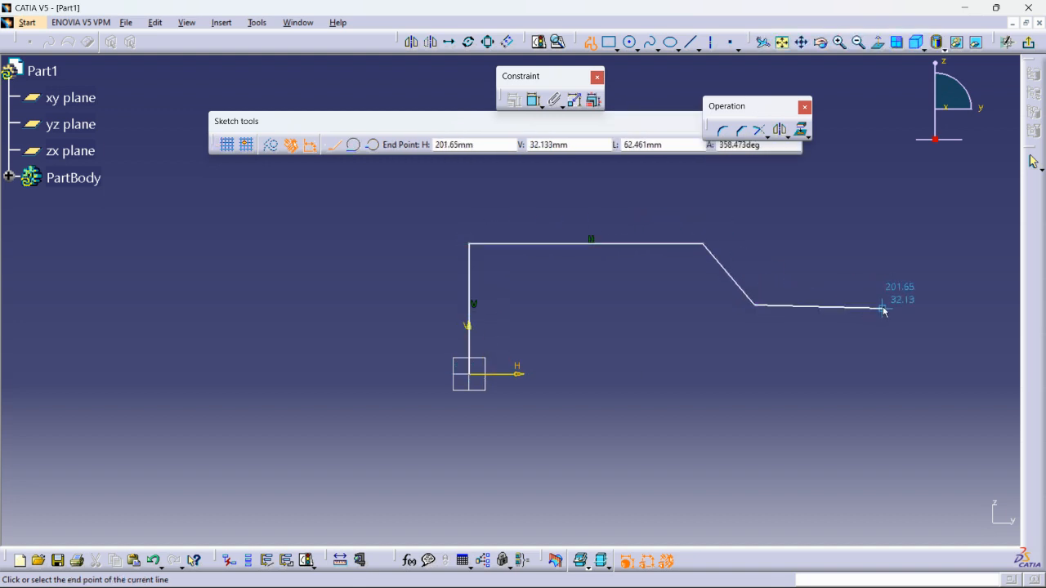
pyautogui.moveTo(882, 309); pyautogui.dragTo(726, 311, button='middle')
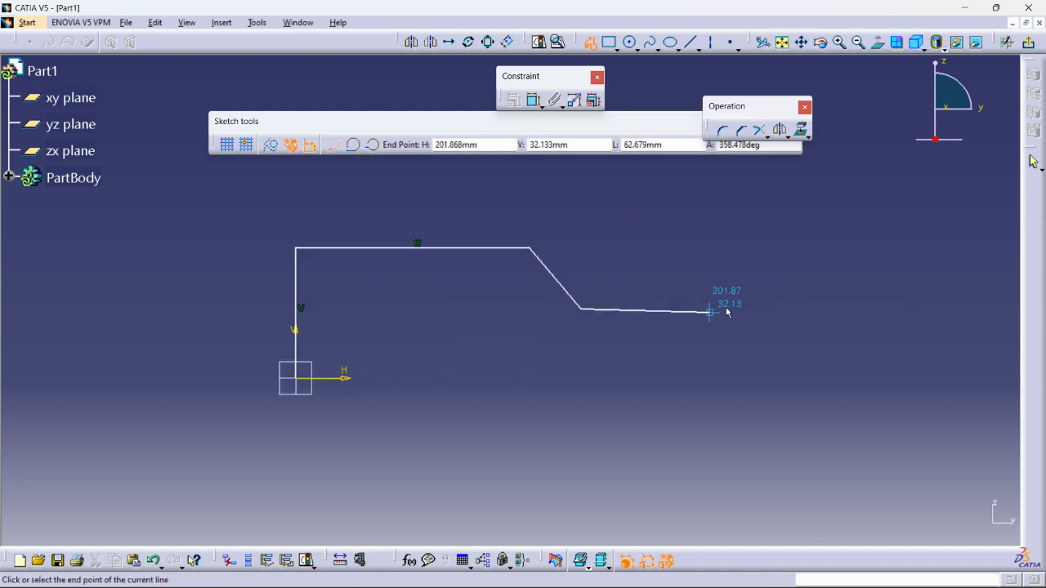
pyautogui.doubleClick(803, 309)
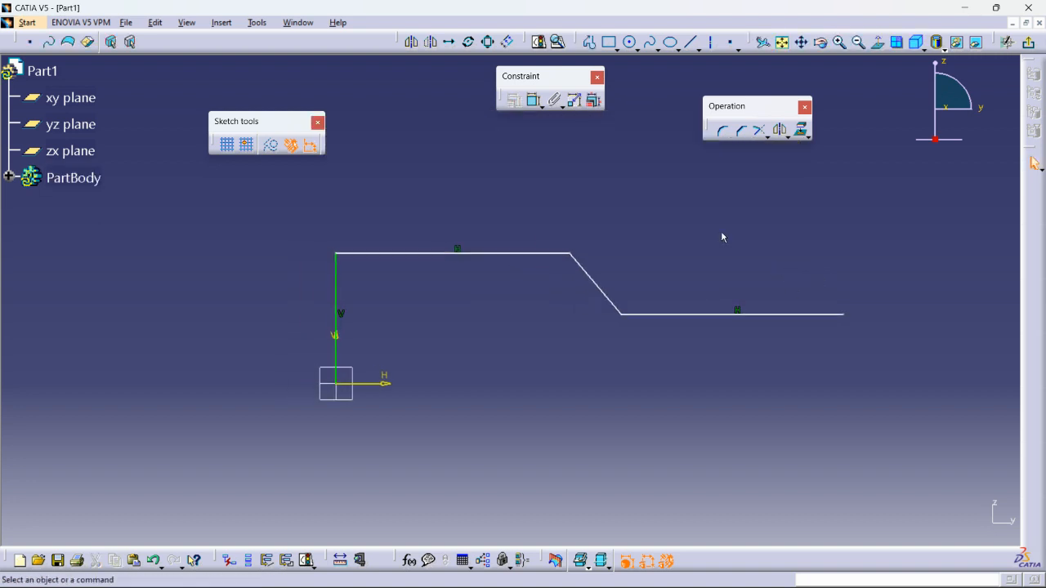
# Round the path's three corners with the Corner tool, using radii of about 23, 39 and 17 mm from the origin end.
pyautogui.click(723, 129)
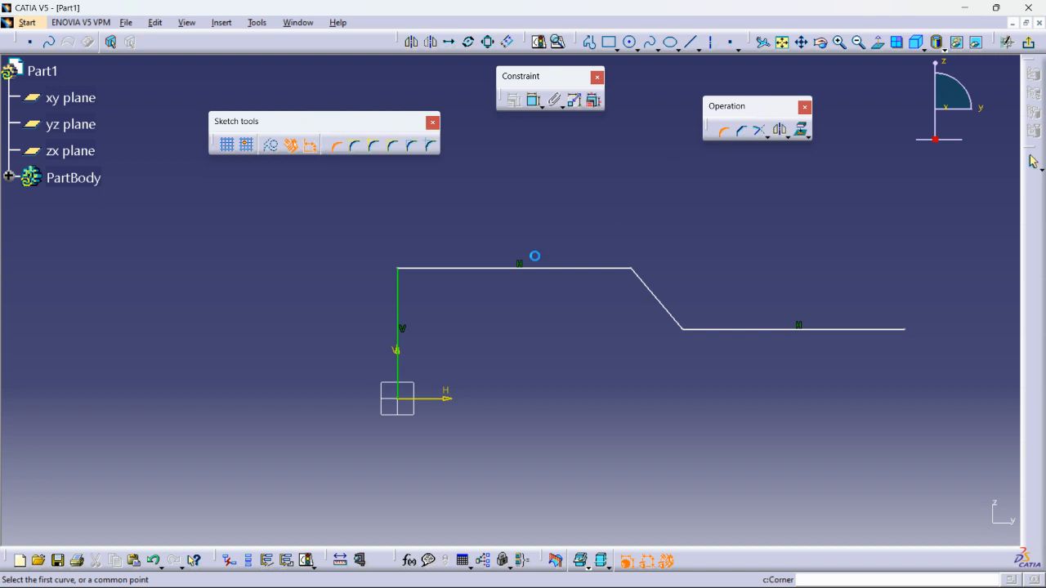
pyautogui.click(400, 286)
pyautogui.click(417, 268)
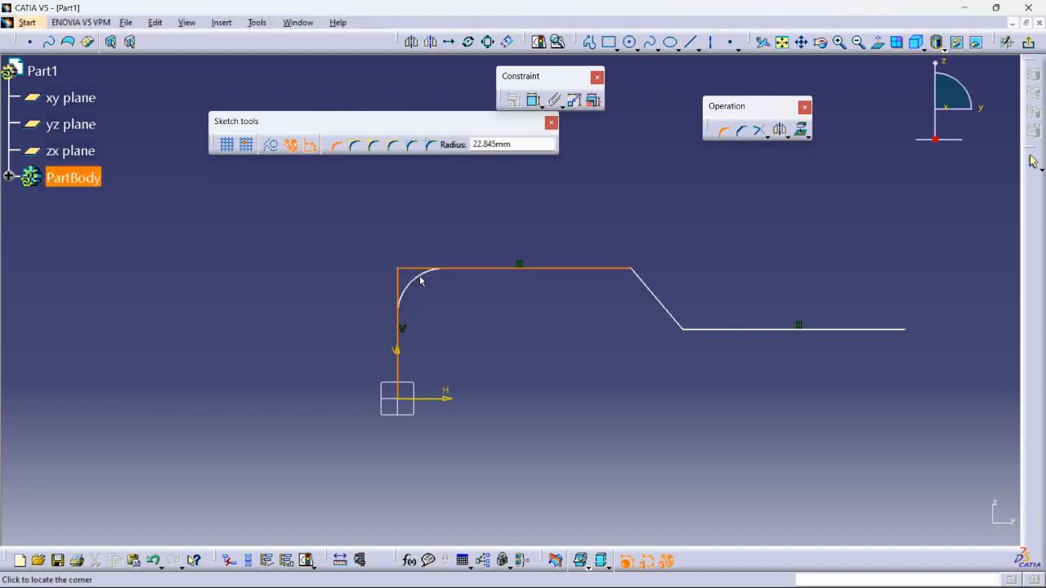
pyautogui.click(424, 285)
pyautogui.click(722, 130)
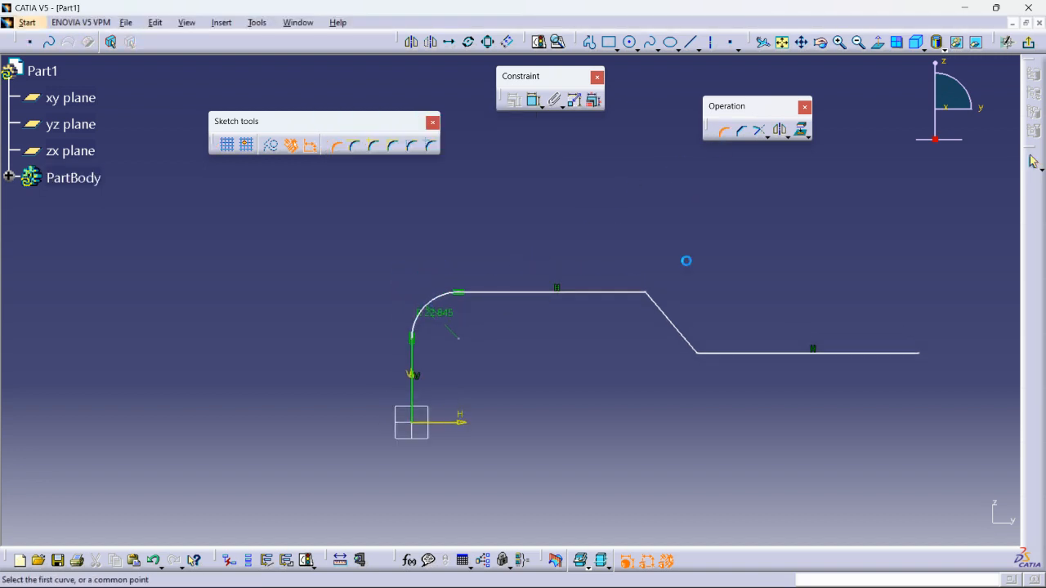
pyautogui.click(663, 302)
pyautogui.click(630, 292)
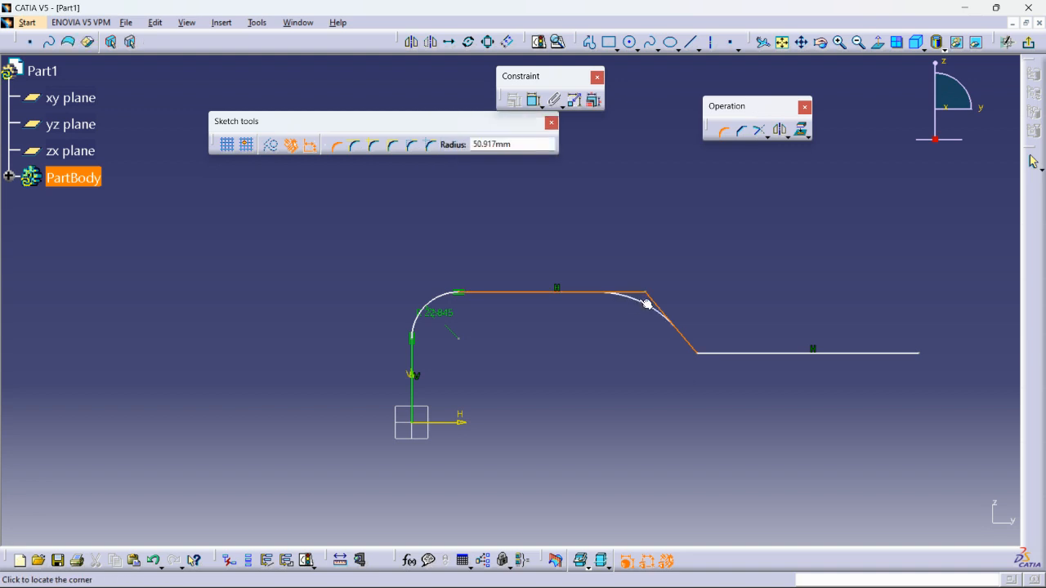
pyautogui.click(646, 303)
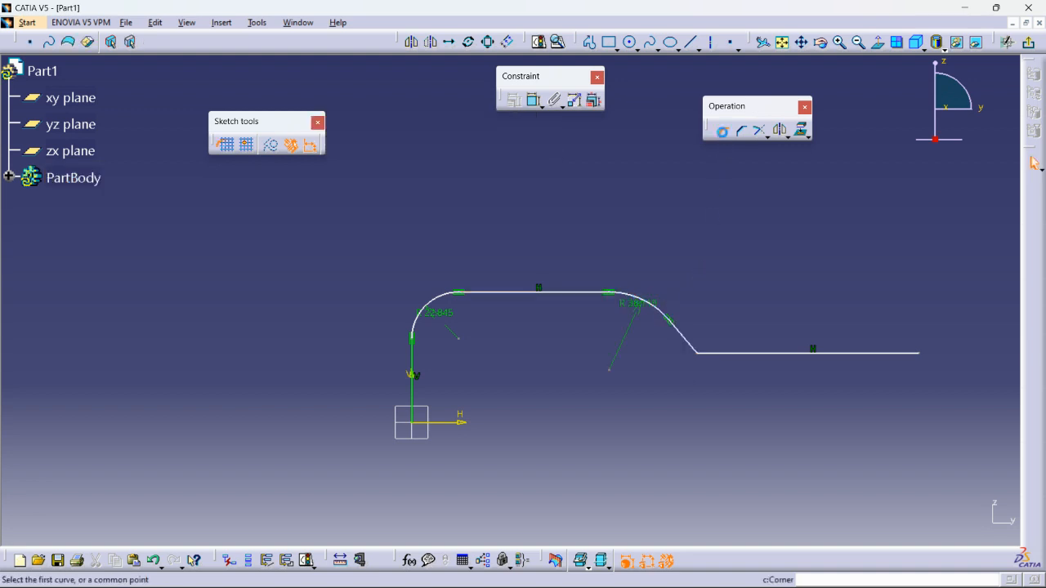
pyautogui.click(713, 357)
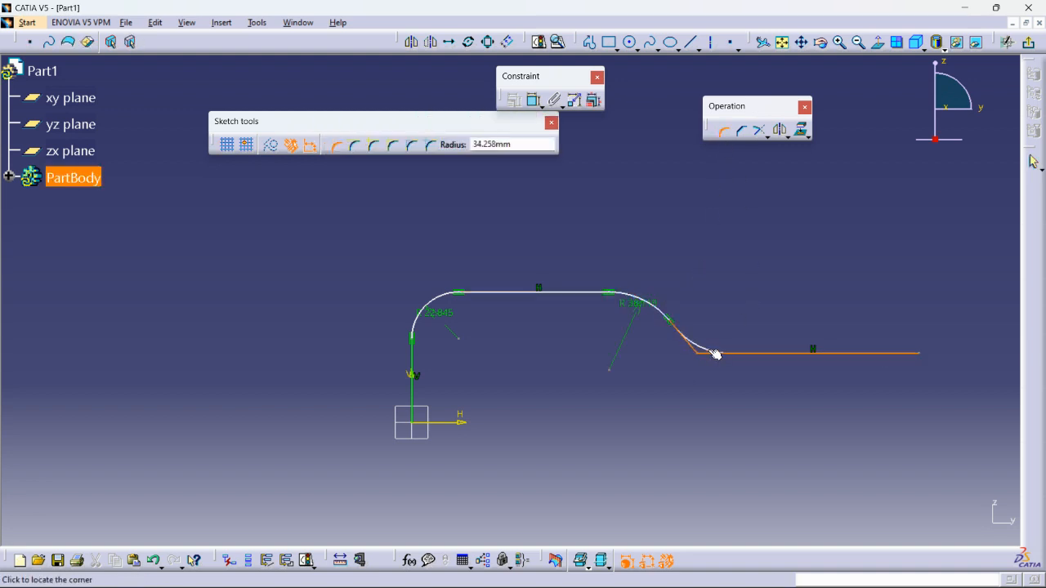
pyautogui.click(712, 357)
# Finish the path sketch and return to the 3D part.
pyautogui.moveTo(791, 305)
pyautogui.mouseDown(button='middle')
pyautogui.moveTo(660, 401)
pyautogui.moveTo(731, 388)
pyautogui.moveTo(461, 283)
pyautogui.moveTo(623, 319)
pyautogui.moveTo(725, 302)
pyautogui.moveTo(938, 159)
pyautogui.mouseUp(button='middle')
pyautogui.moveTo(411, 378)
pyautogui.mouseDown(button='middle')
pyautogui.moveTo(441, 428)
pyautogui.moveTo(604, 355)
pyautogui.moveTo(465, 411)
pyautogui.mouseUp(button='middle')
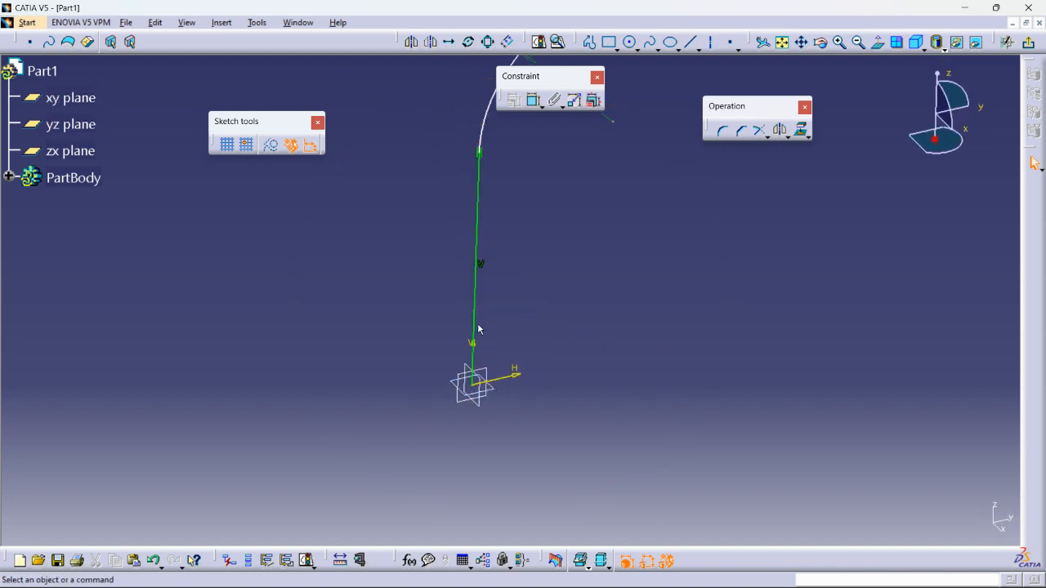
pyautogui.moveTo(752, 336)
pyautogui.mouseDown(button='middle')
pyautogui.moveTo(630, 370)
pyautogui.moveTo(658, 433)
pyautogui.mouseUp(button='middle')
pyautogui.click(631, 372)
pyautogui.moveTo(883, 291); pyautogui.dragTo(692, 402, button='middle')
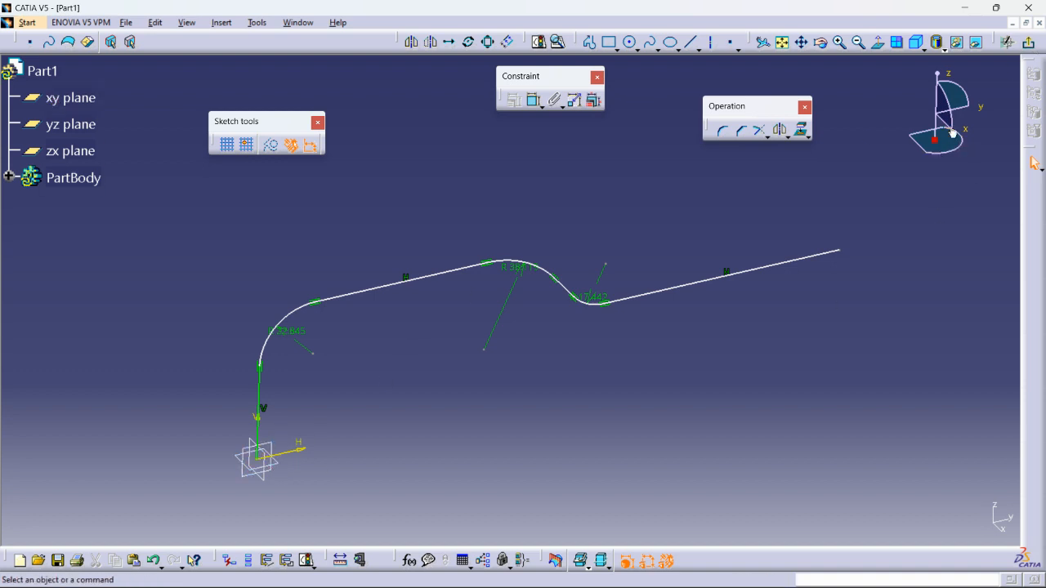
pyautogui.click(1028, 42)
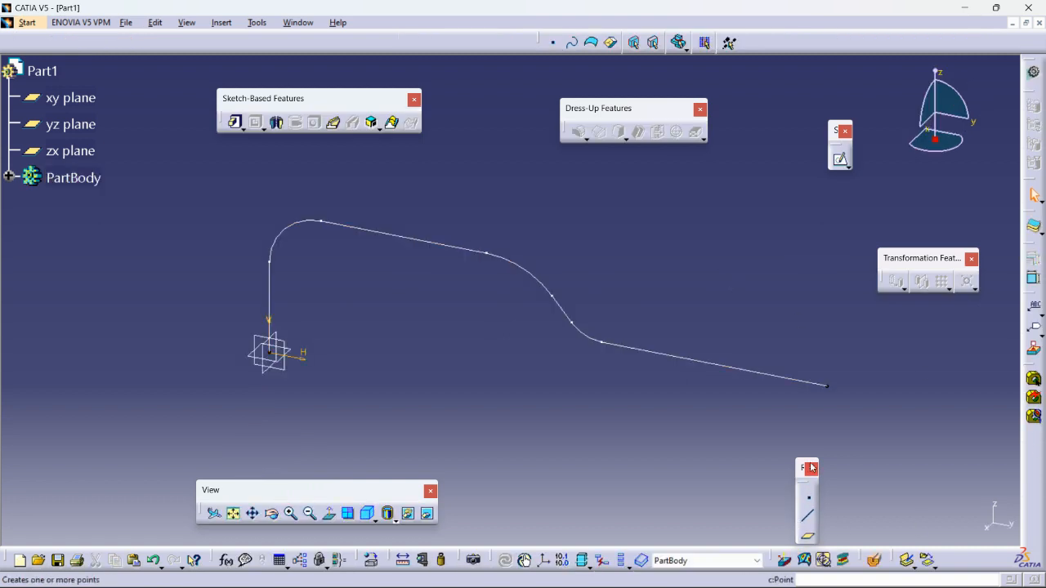
# Start a sketch on the xy plane and draw a circle about 34 mm in diameter centred on the origin.
pyautogui.moveTo(801, 469); pyautogui.dragTo(769, 482)
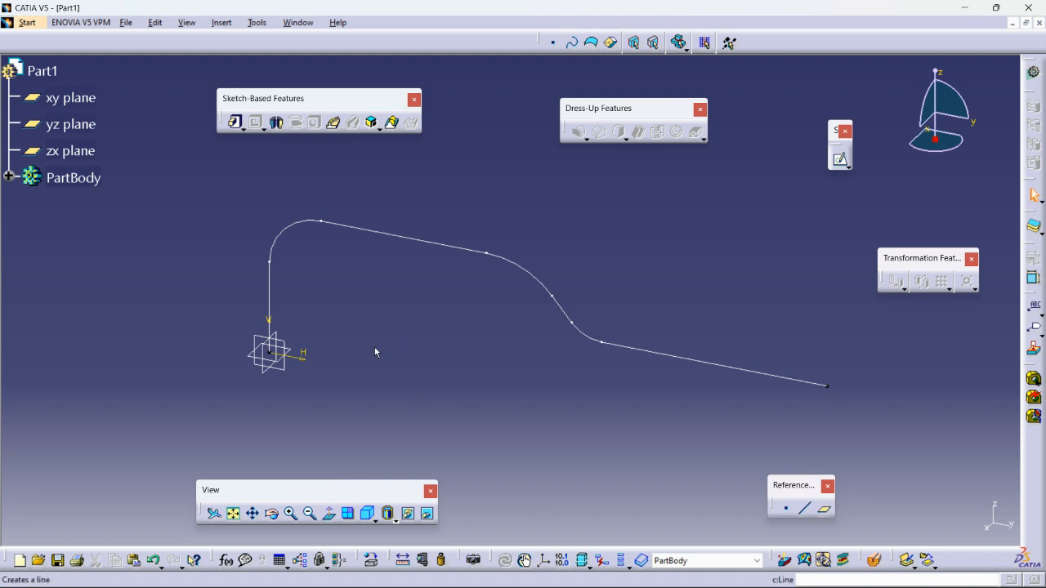
pyautogui.click(290, 349)
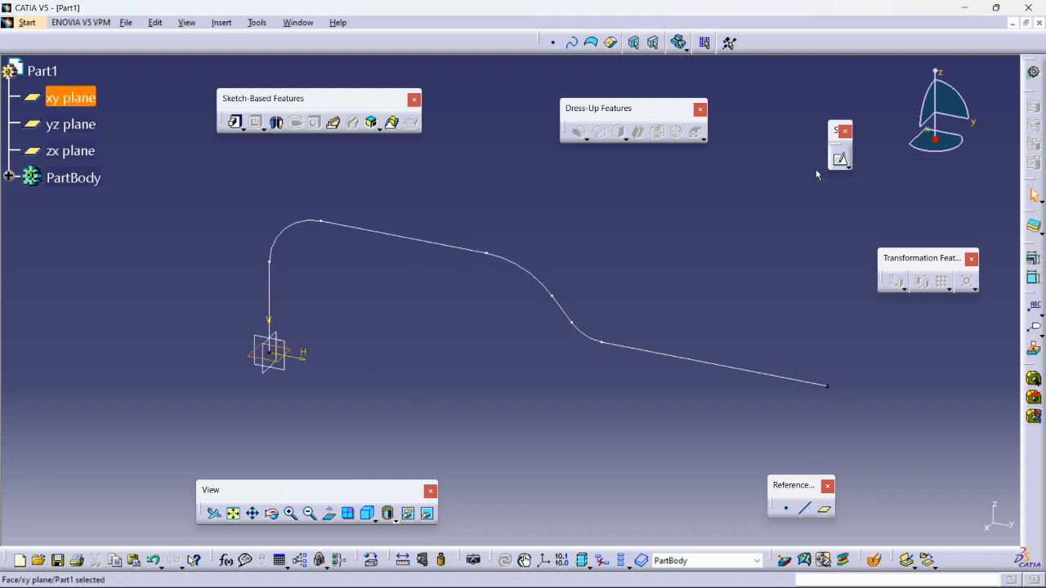
pyautogui.click(840, 159)
pyautogui.moveTo(626, 385)
pyautogui.mouseDown(button='middle')
pyautogui.moveTo(466, 406)
pyautogui.moveTo(462, 415)
pyautogui.mouseUp(button='middle')
pyautogui.moveTo(656, 359); pyautogui.dragTo(656, 401, button='middle')
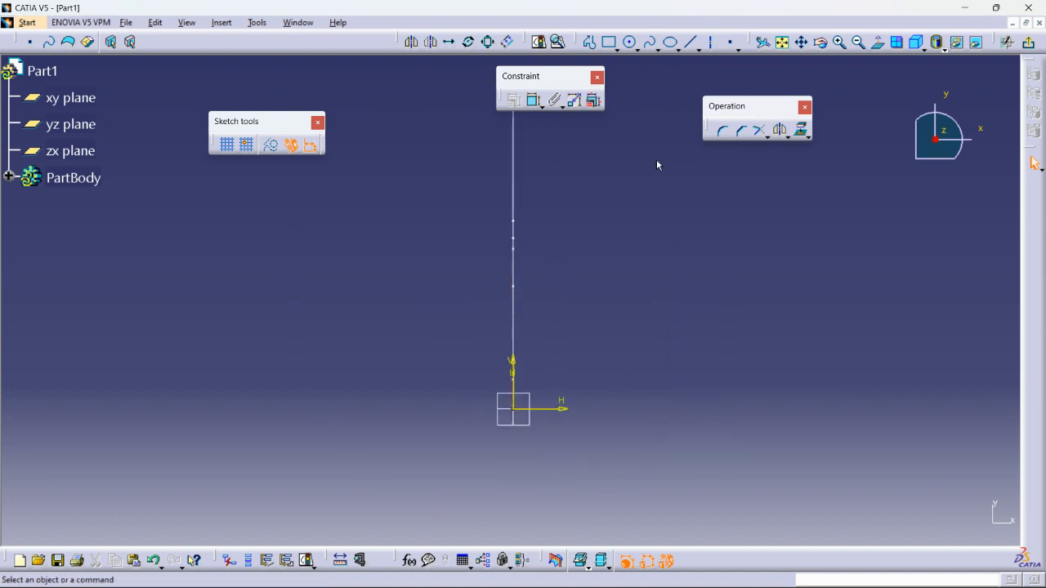
pyautogui.click(631, 43)
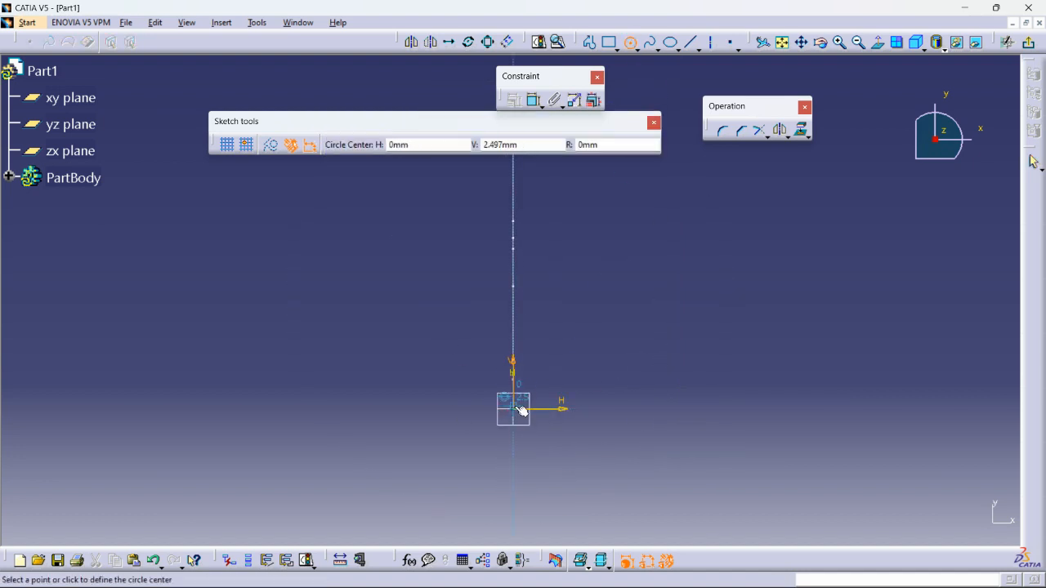
pyautogui.click(515, 410)
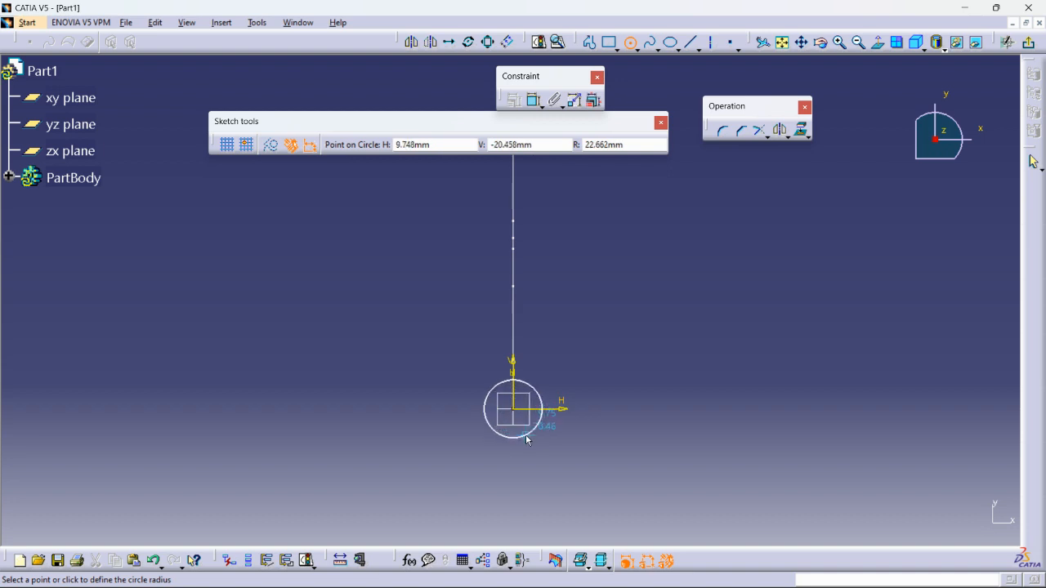
pyautogui.click(527, 426)
pyautogui.click(600, 441)
pyautogui.moveTo(607, 412)
pyautogui.mouseDown(button='middle')
pyautogui.moveTo(600, 441)
pyautogui.moveTo(599, 424)
pyautogui.mouseUp(button='middle')
pyautogui.moveTo(599, 424); pyautogui.dragTo(624, 357, button='middle')
# Draw a smaller concentric circle about 22 mm in diameter at the origin.
pyautogui.click(631, 43)
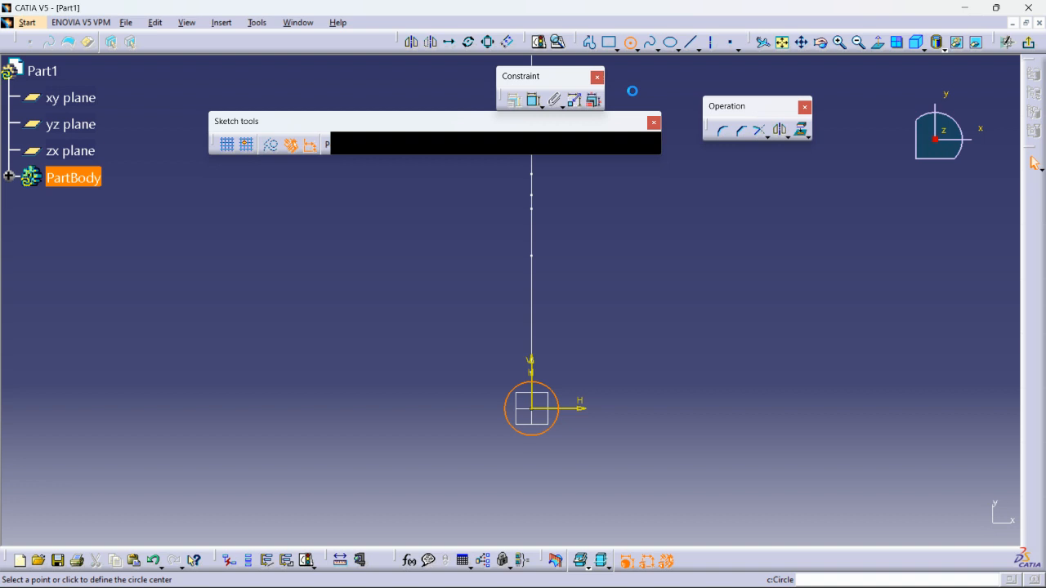
pyautogui.click(537, 414)
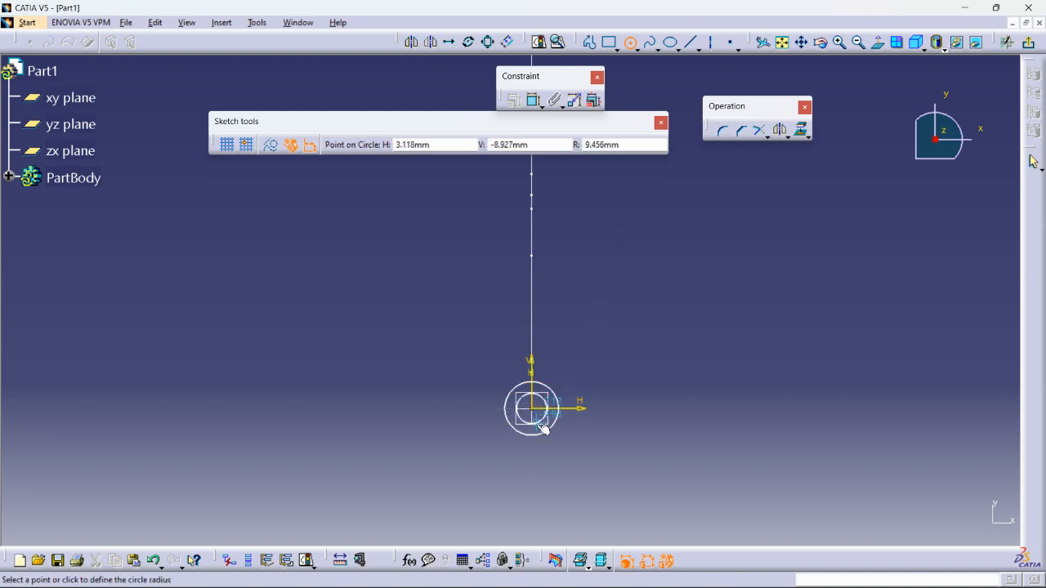
pyautogui.click(544, 431)
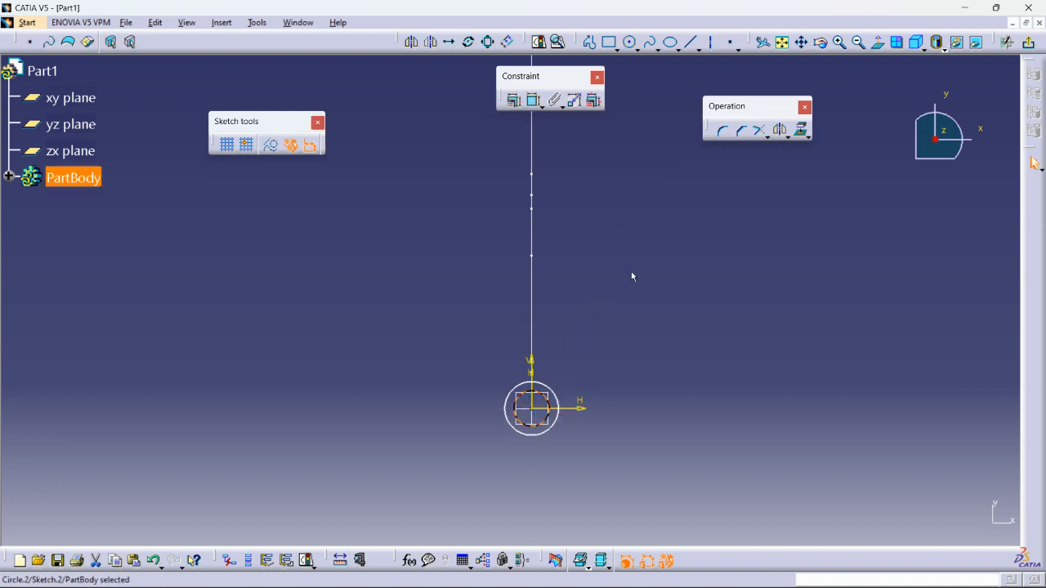
# Dimension the inner circle and set its diameter to 22 mm.
pyautogui.click(535, 101)
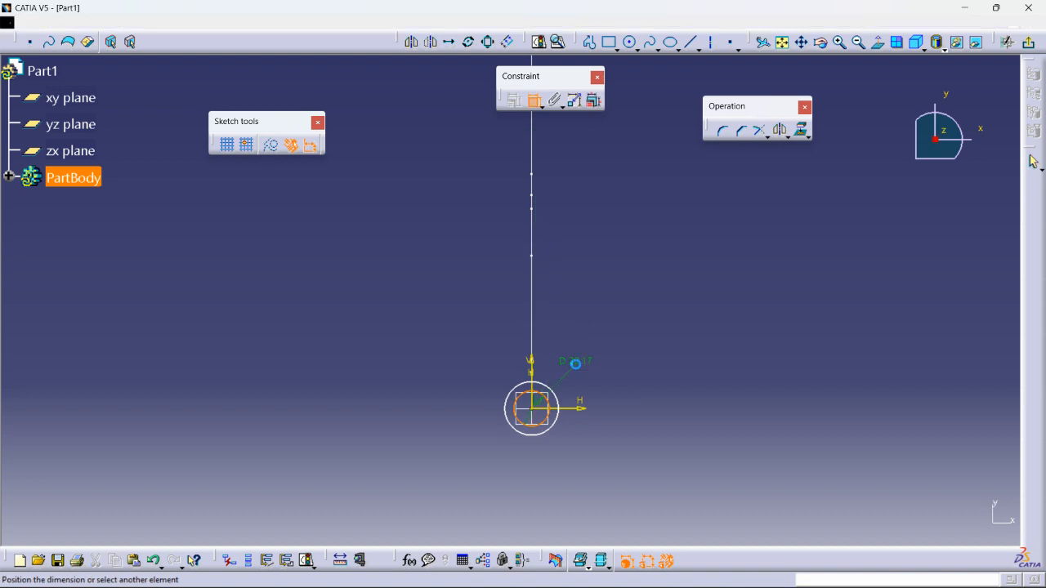
pyautogui.click(589, 362)
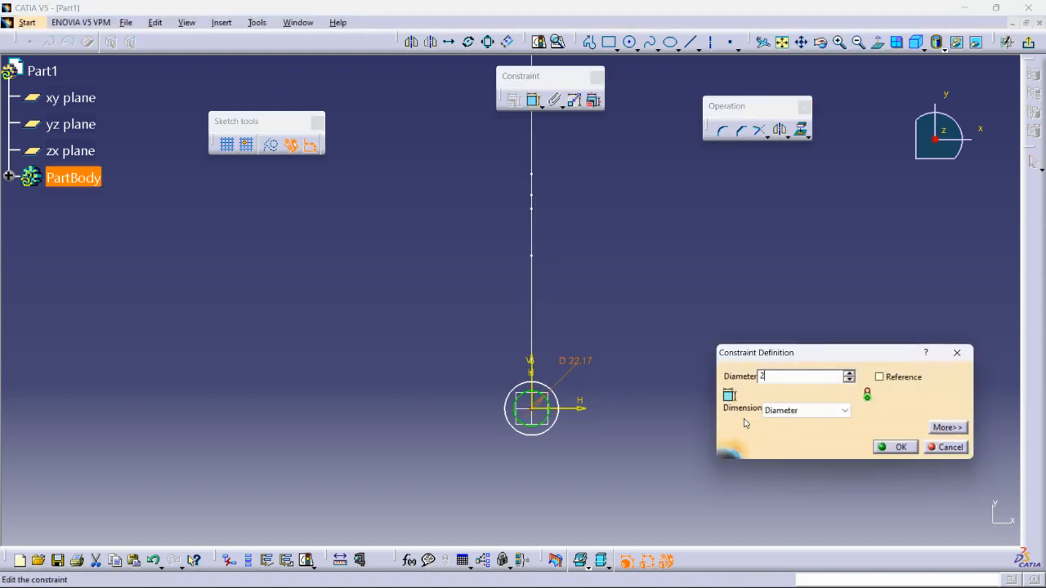
pyautogui.press('Return')
# Dimension the outer circle and set its diameter to 33 mm.
pyautogui.click(535, 101)
pyautogui.click(505, 413)
pyautogui.click(450, 442)
pyautogui.doubleClick(451, 436)
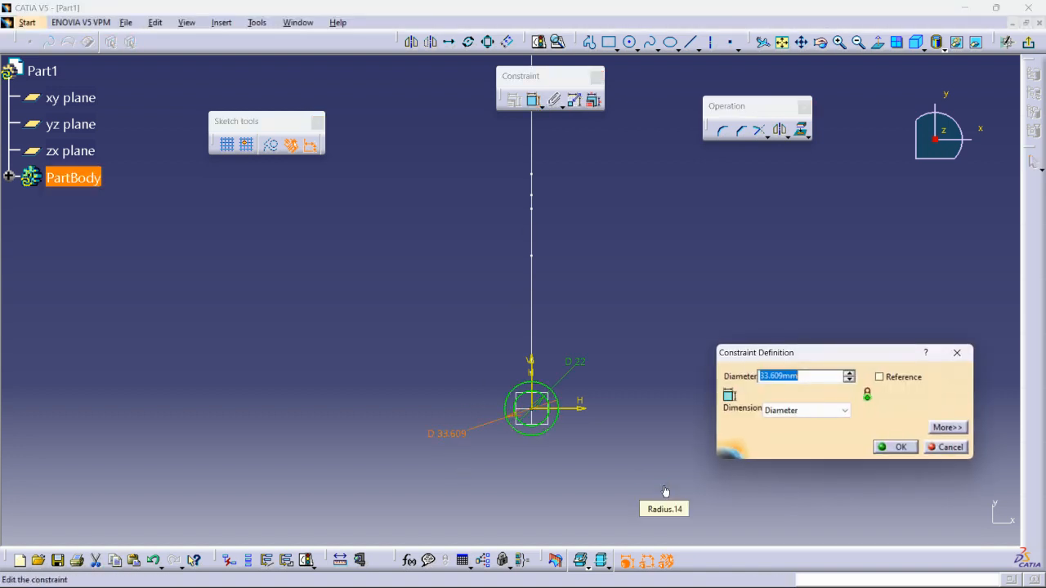
pyautogui.write('33')
pyautogui.press('Return')
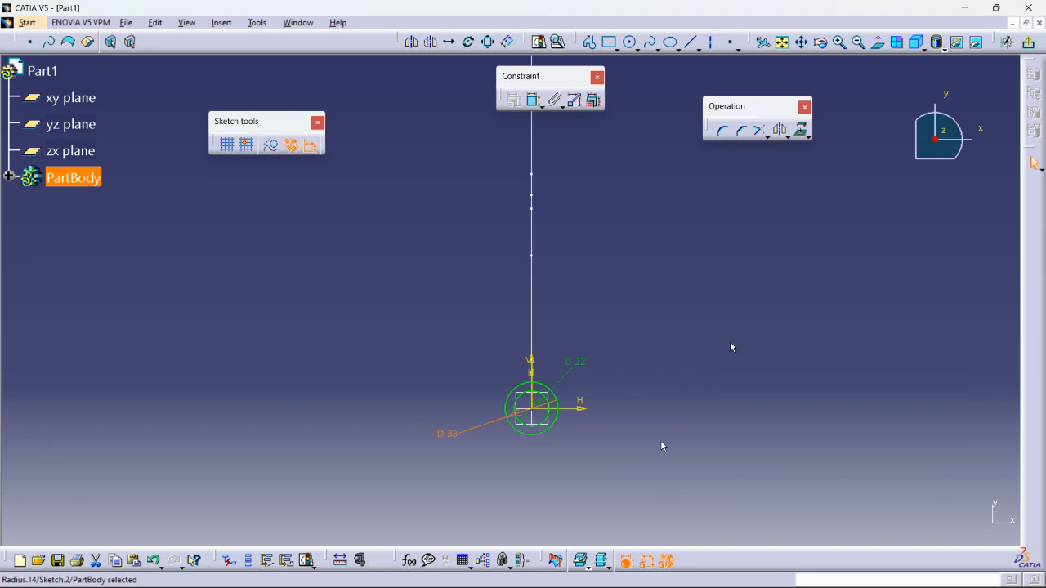
# Exit the profile sketch and create a rib sweeping the two-circle profile along the bent path sketch, keeping the Keep angle profile control.
pyautogui.click(1034, 73)
pyautogui.click(577, 378)
pyautogui.moveTo(565, 397)
pyautogui.mouseDown(button='middle')
pyautogui.moveTo(563, 425)
pyautogui.moveTo(562, 403)
pyautogui.moveTo(555, 417)
pyautogui.mouseUp(button='middle')
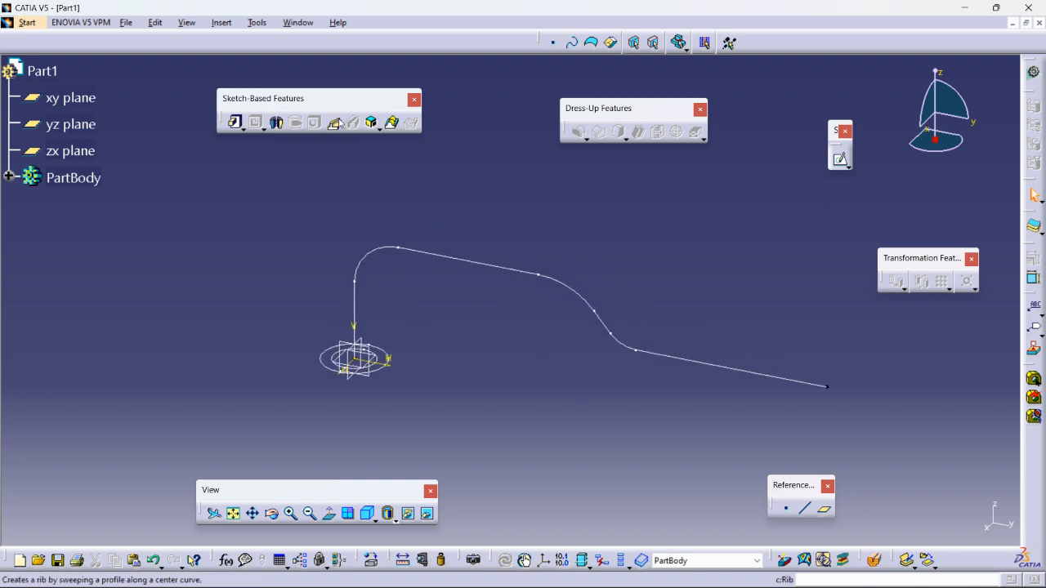
pyautogui.click(336, 122)
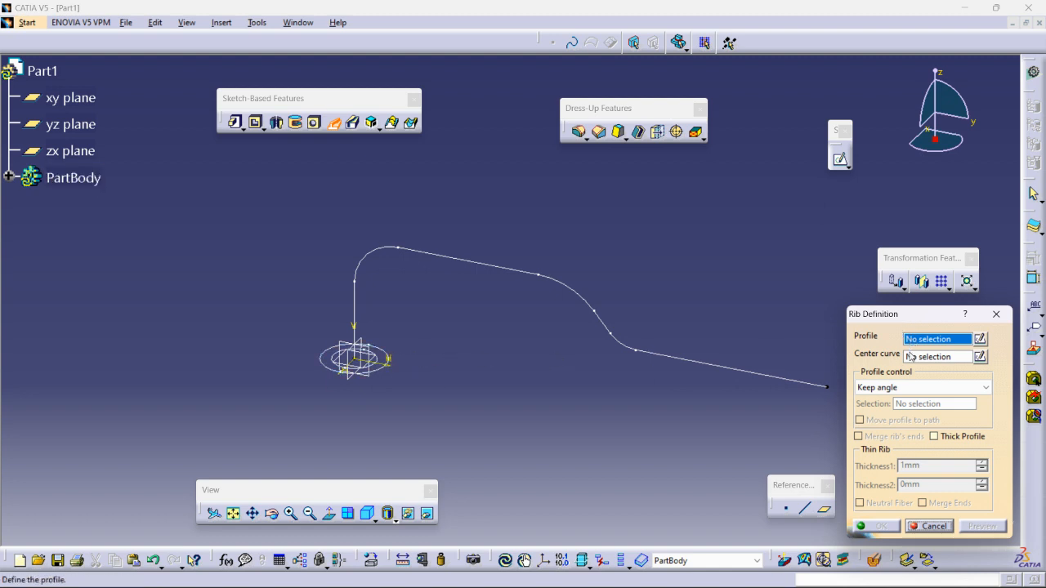
pyautogui.click(392, 353)
pyautogui.moveTo(458, 380)
pyautogui.mouseDown(button='middle')
pyautogui.moveTo(443, 400)
pyautogui.moveTo(448, 365)
pyautogui.mouseUp(button='middle')
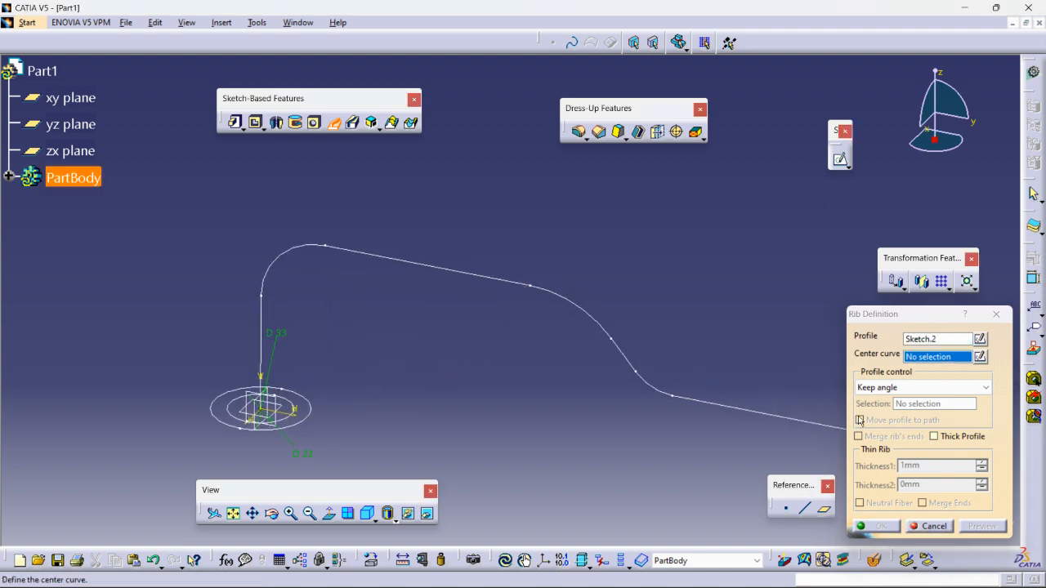
pyautogui.click(263, 300)
pyautogui.moveTo(293, 415); pyautogui.dragTo(299, 388, button='middle')
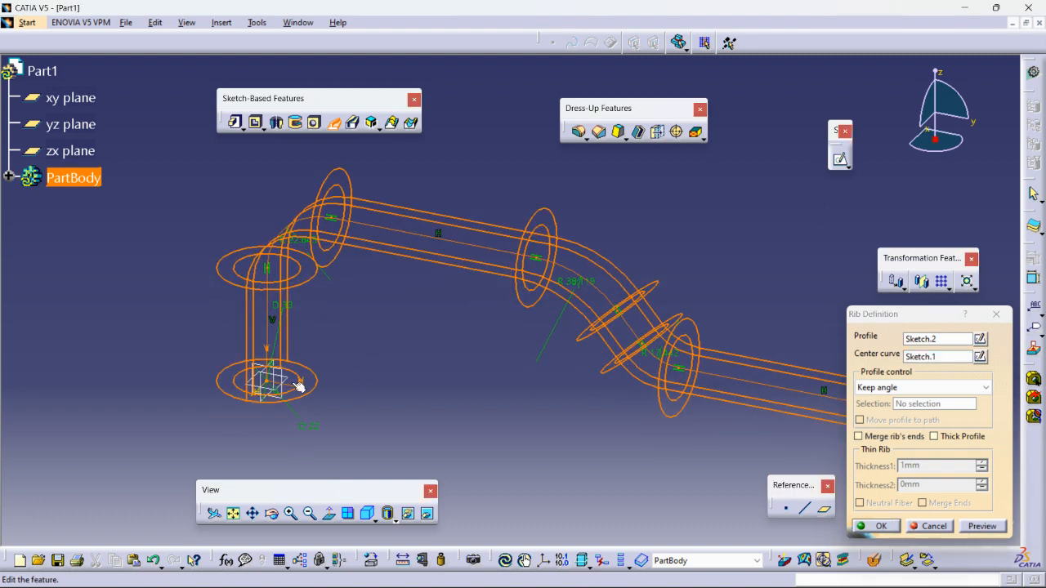
pyautogui.moveTo(558, 261); pyautogui.dragTo(375, 233, button='middle')
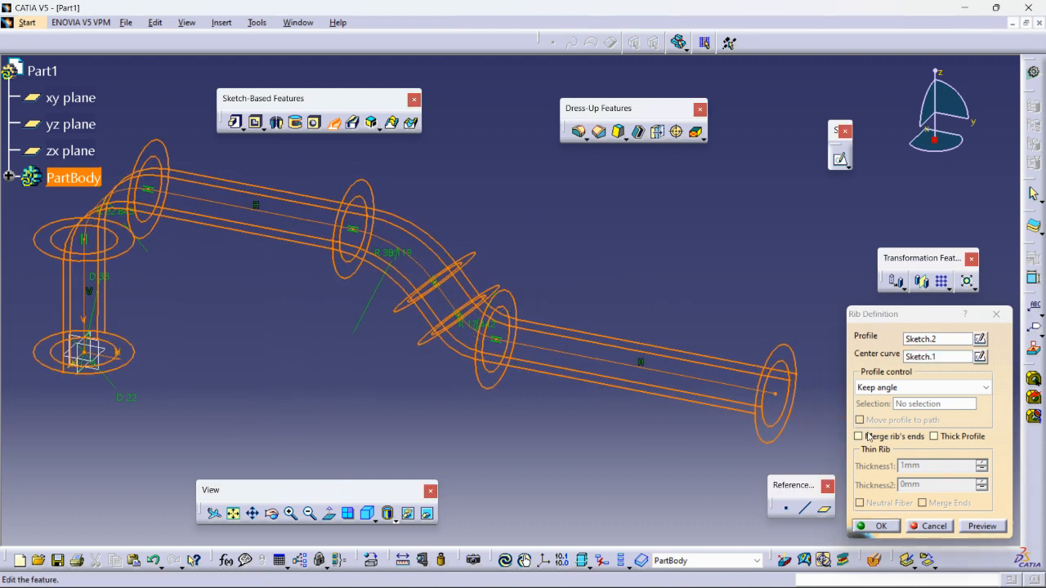
pyautogui.click(875, 530)
pyautogui.moveTo(717, 258); pyautogui.dragTo(325, 157, button='middle')
# Create a new part document named Part2 with hybrid design enabled.
pyautogui.hotkey('alt', 'f')
pyautogui.press('Return')
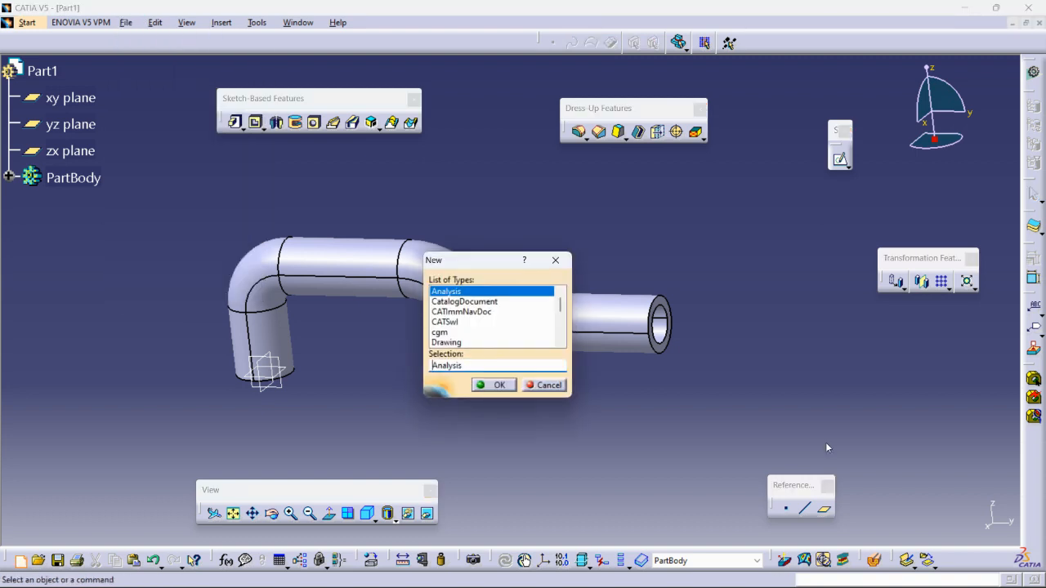
pyautogui.press('p')
pyautogui.press('Return')
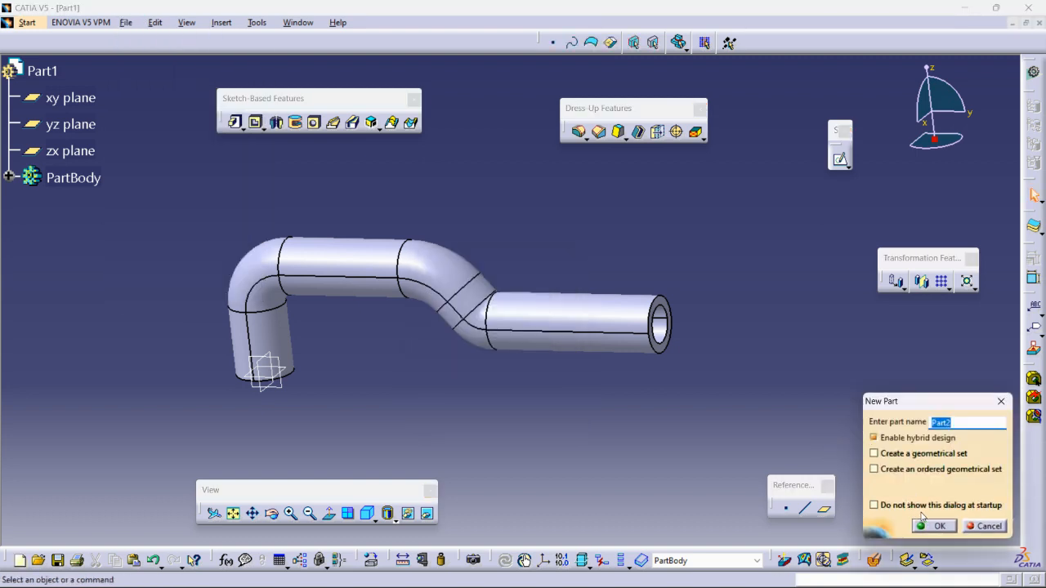
pyautogui.click(933, 526)
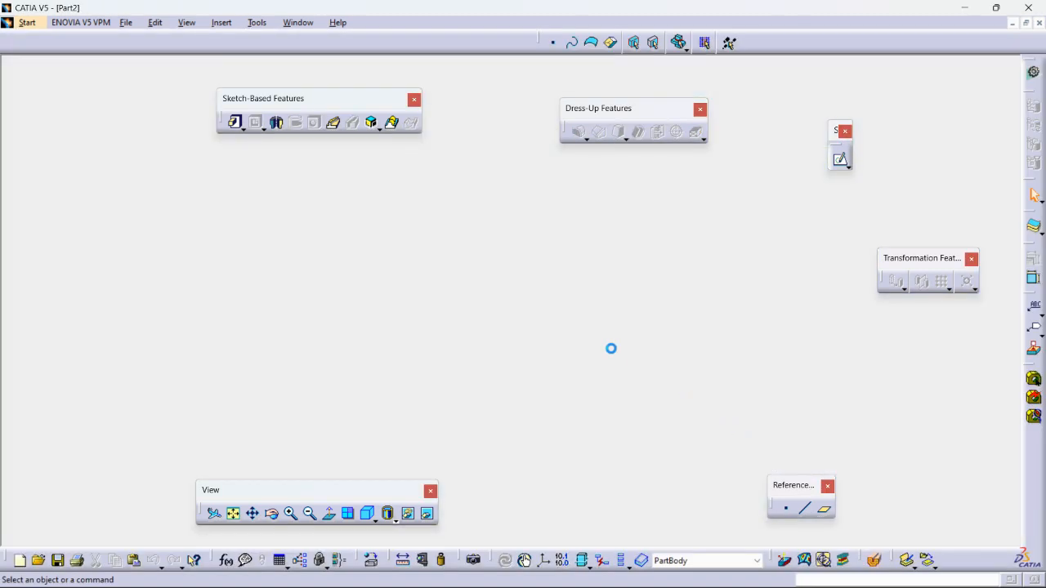
# Start a sketch on the yz plane and draw a circle about 80 mm in radius centred on the origin.
pyautogui.click(515, 310)
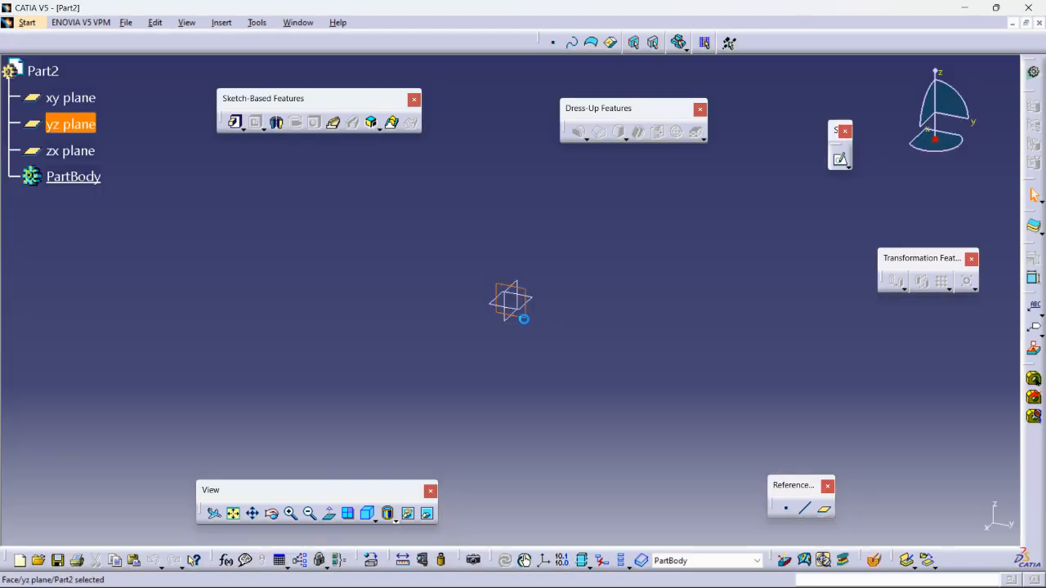
pyautogui.click(840, 159)
pyautogui.moveTo(637, 350)
pyautogui.mouseDown(button='middle')
pyautogui.moveTo(639, 371)
pyautogui.moveTo(611, 362)
pyautogui.moveTo(643, 345)
pyautogui.moveTo(648, 353)
pyautogui.mouseUp(button='middle')
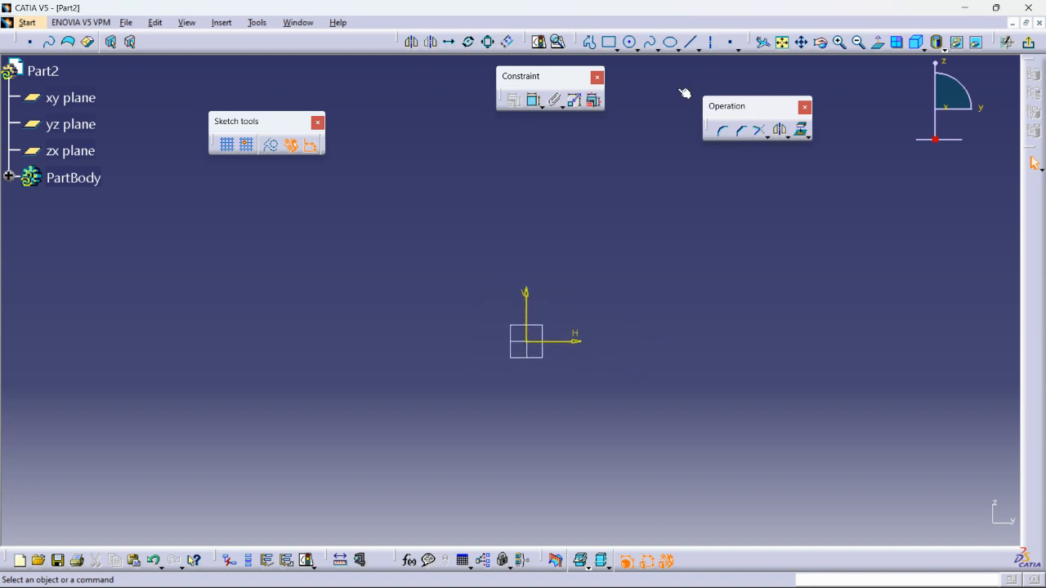
pyautogui.click(630, 42)
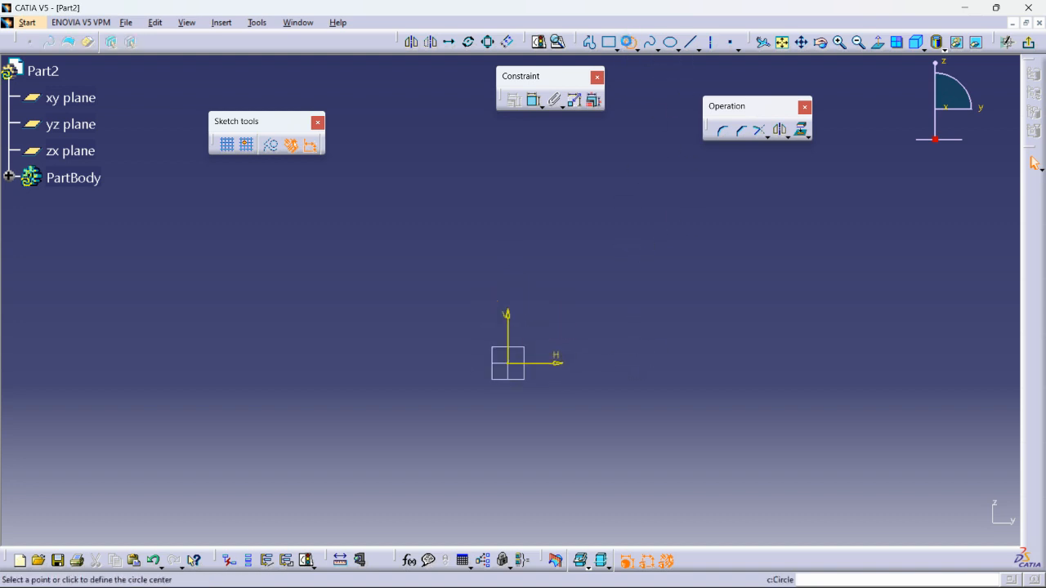
pyautogui.click(516, 368)
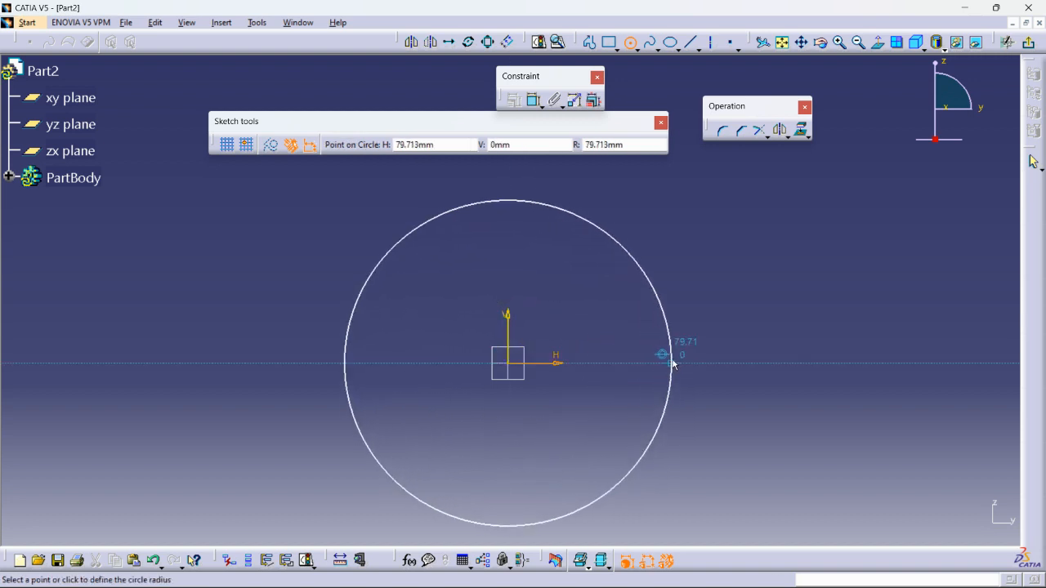
pyautogui.click(673, 356)
pyautogui.click(721, 335)
pyautogui.moveTo(737, 319); pyautogui.dragTo(744, 358, button='middle')
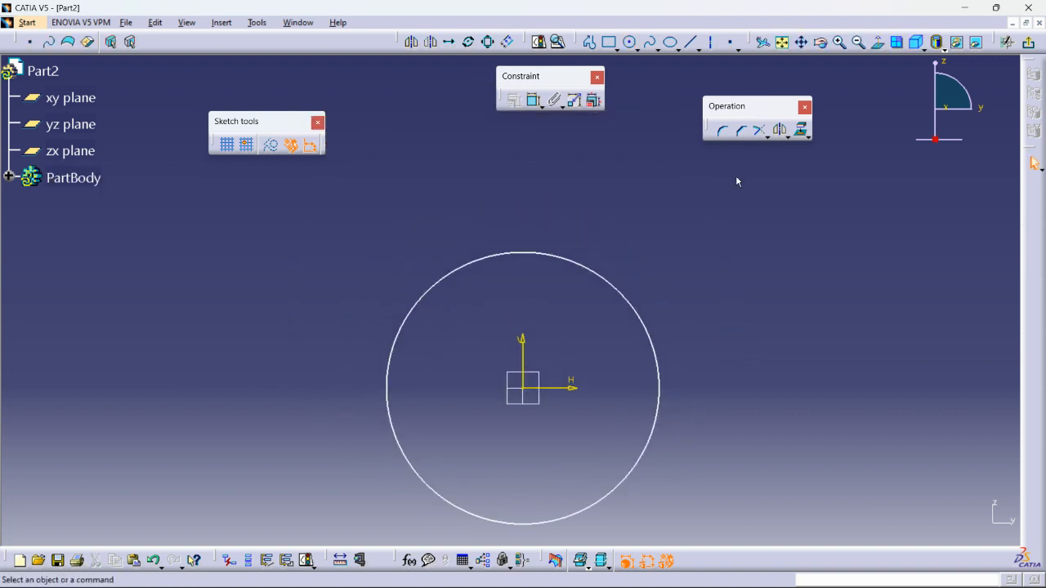
# Draw two upward straight lines of similar height with the Profile tool, starting from the circle's left and right extremes.
pyautogui.click(591, 43)
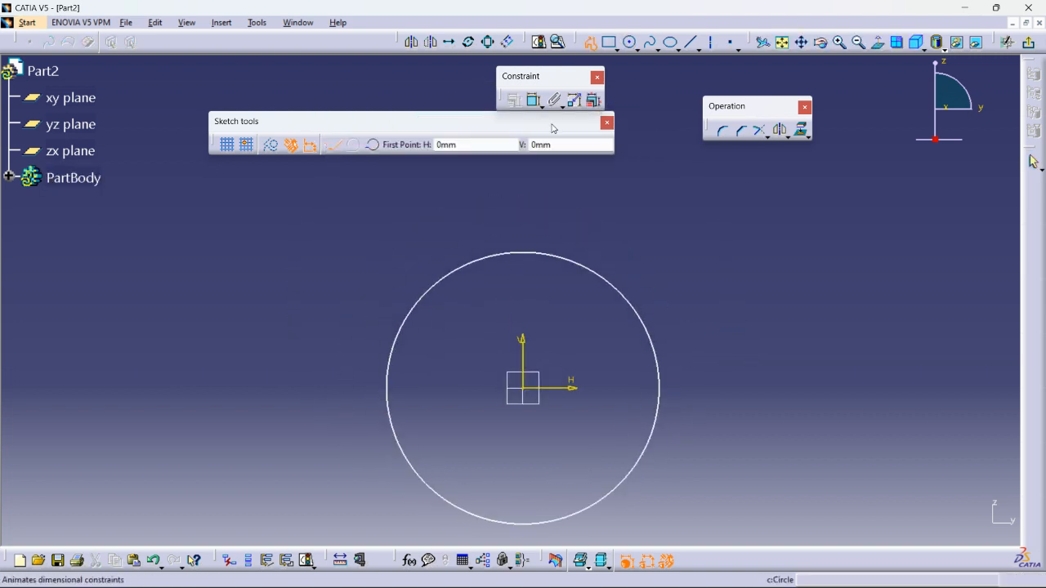
pyautogui.click(389, 388)
pyautogui.click(387, 261)
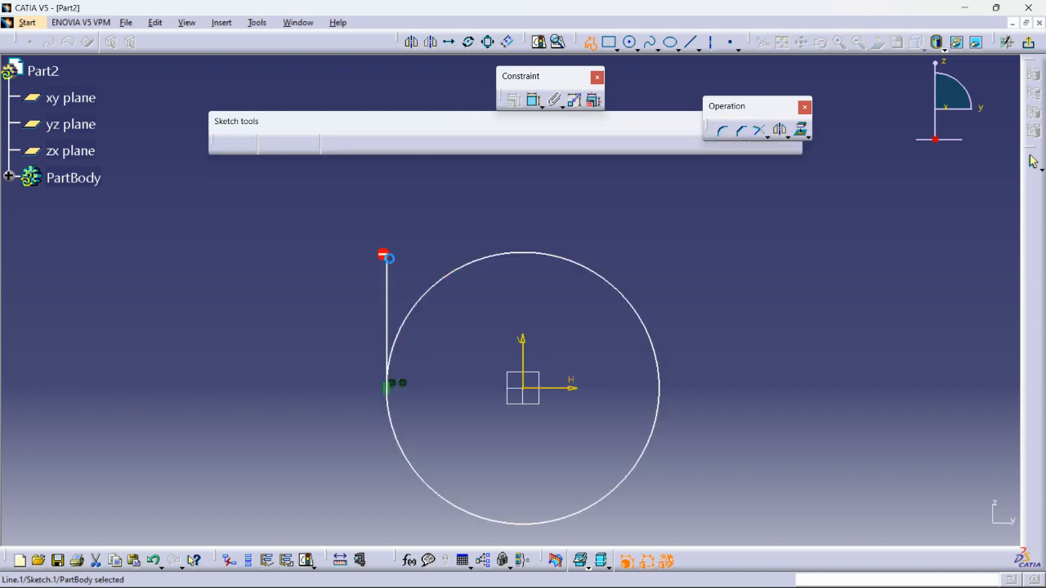
pyautogui.click(599, 42)
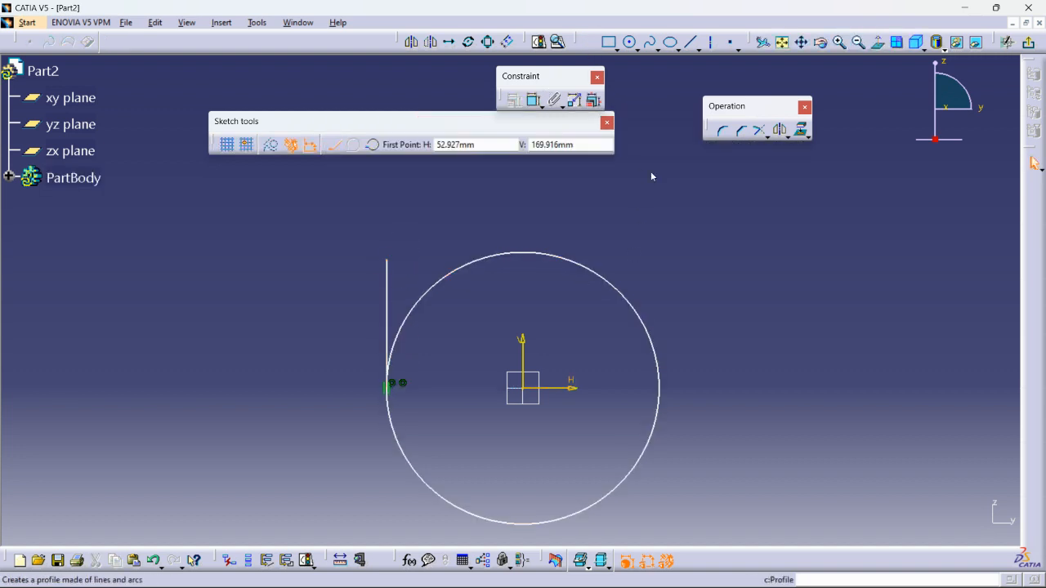
pyautogui.click(663, 385)
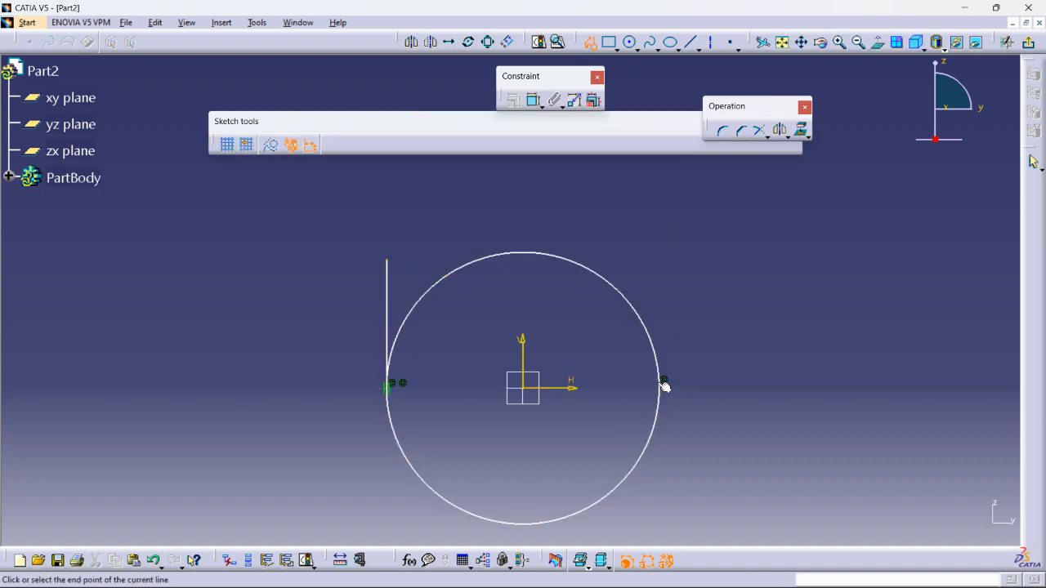
pyautogui.doubleClick(655, 261)
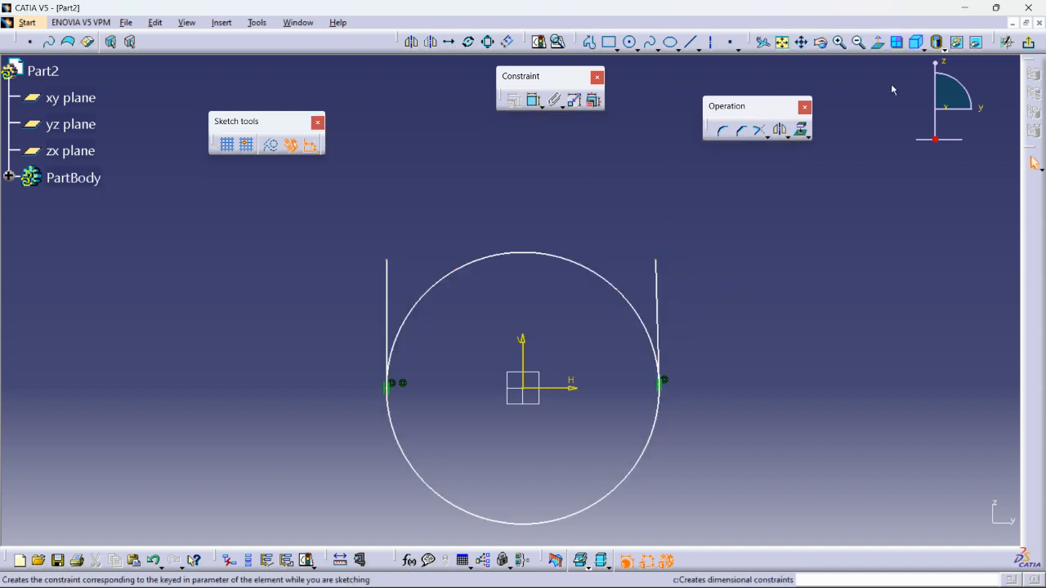
# Remove the circle's upper arc with Quick Trim to leave a U-shaped path, and exit the sketch.
pyautogui.click(764, 138)
pyautogui.click(822, 152)
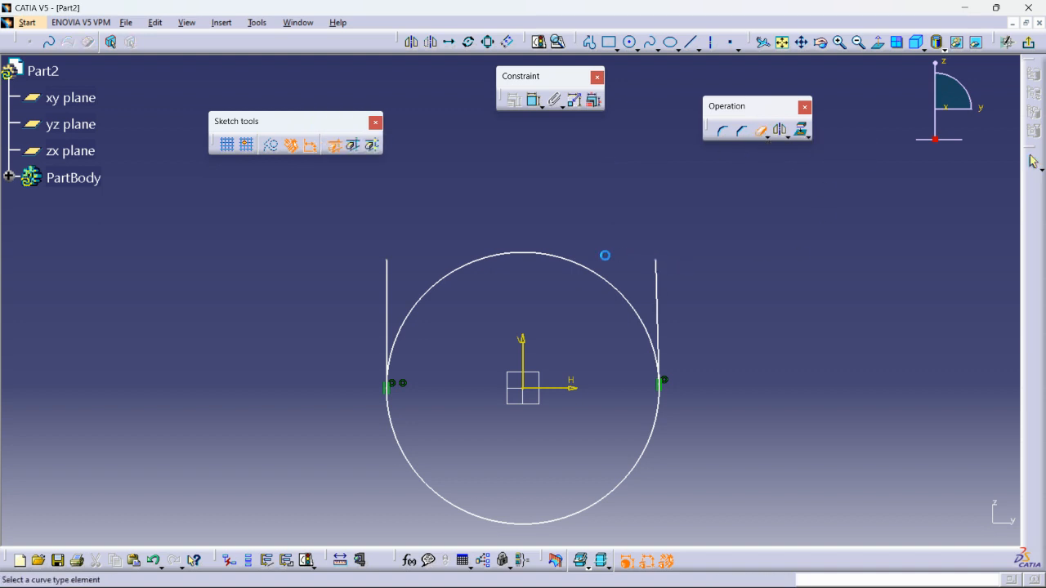
pyautogui.click(593, 270)
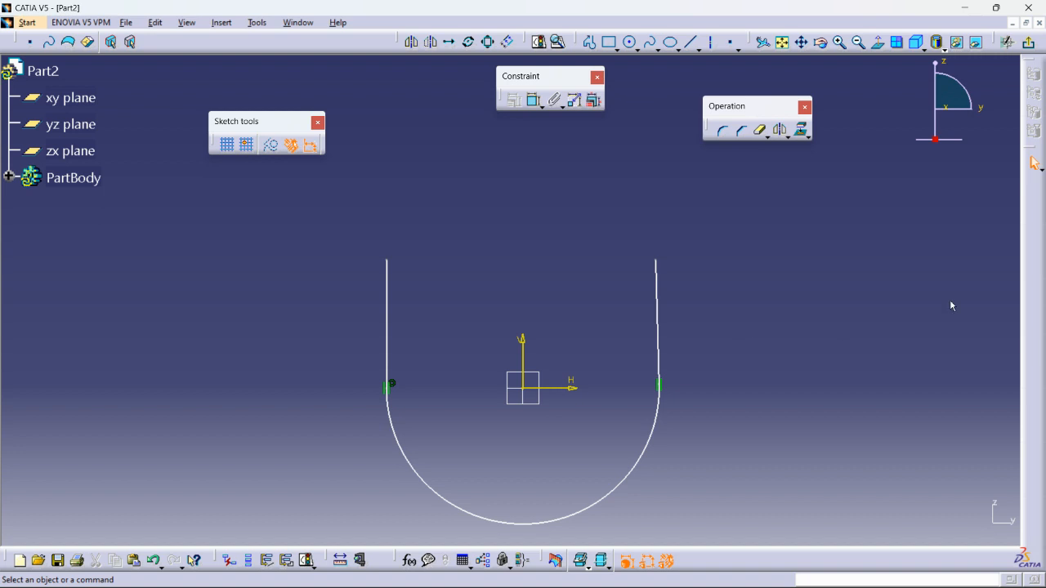
pyautogui.click(1028, 42)
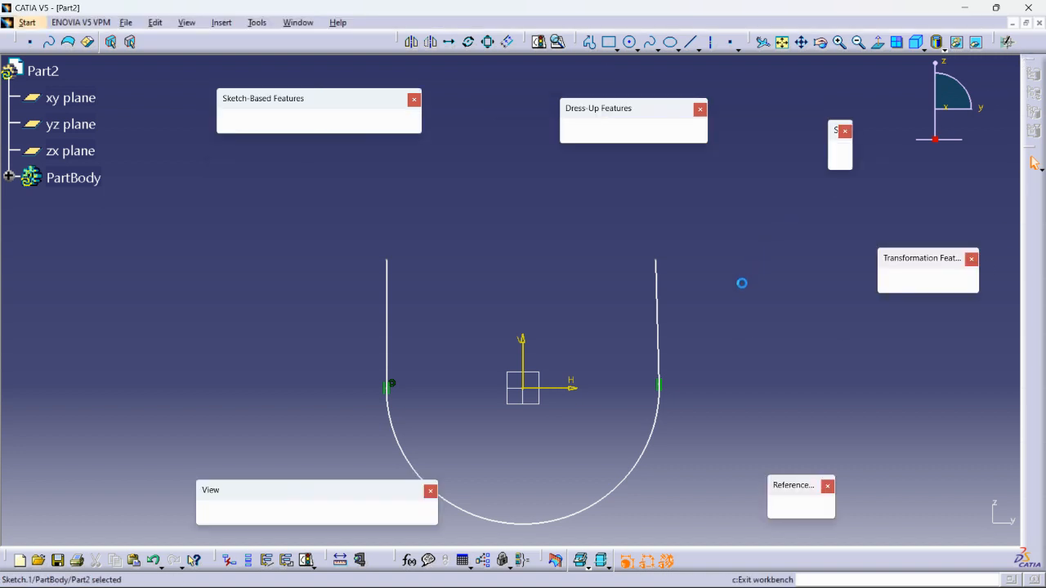
# Create a Parallel through point reference plane using the xy plane and the upper endpoint of the U path's left line.
pyautogui.click(546, 380)
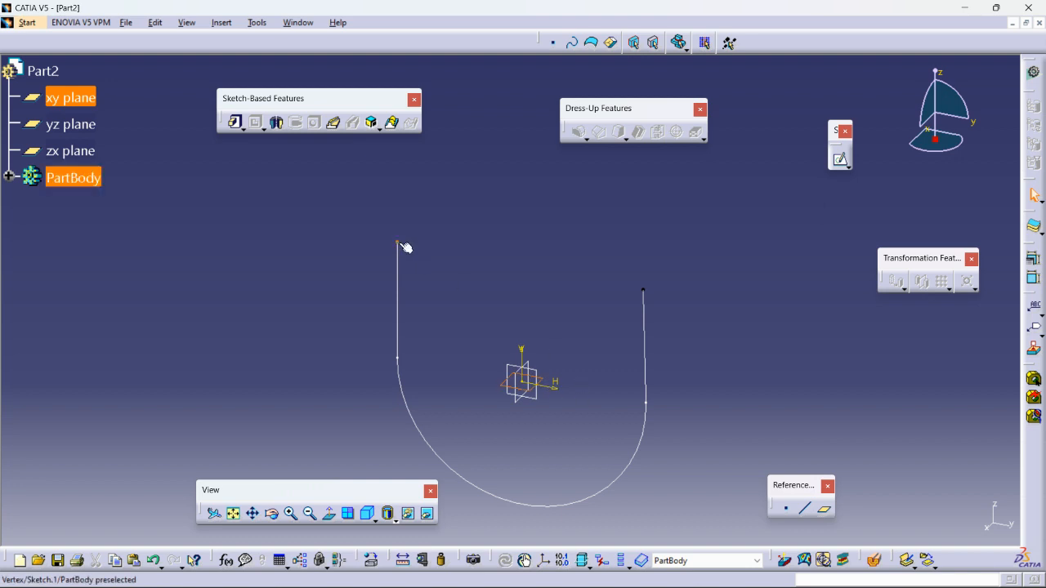
pyautogui.click(503, 243)
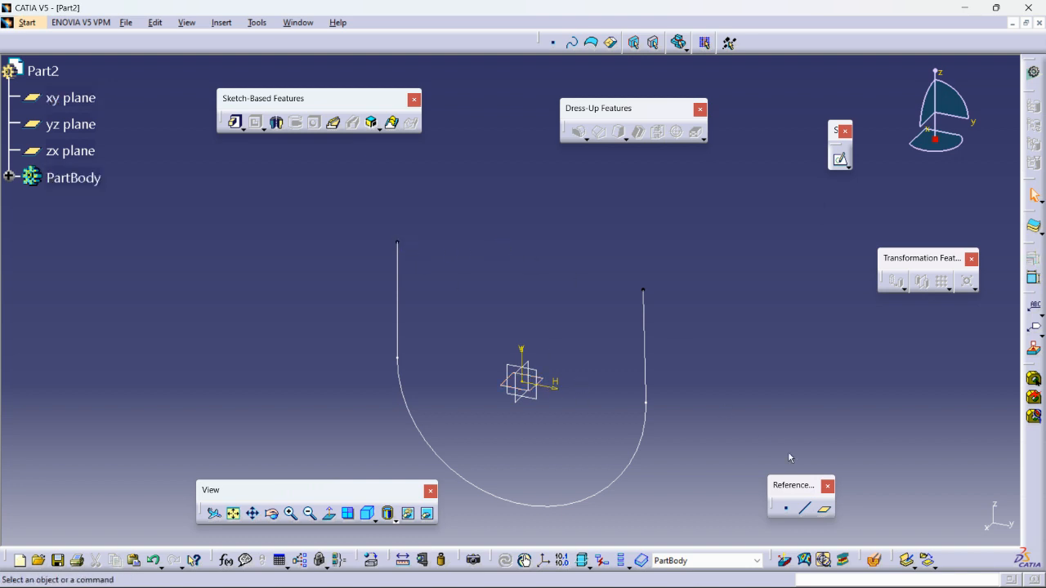
pyautogui.click(825, 512)
pyautogui.moveTo(881, 409); pyautogui.dragTo(755, 190)
pyautogui.click(821, 215)
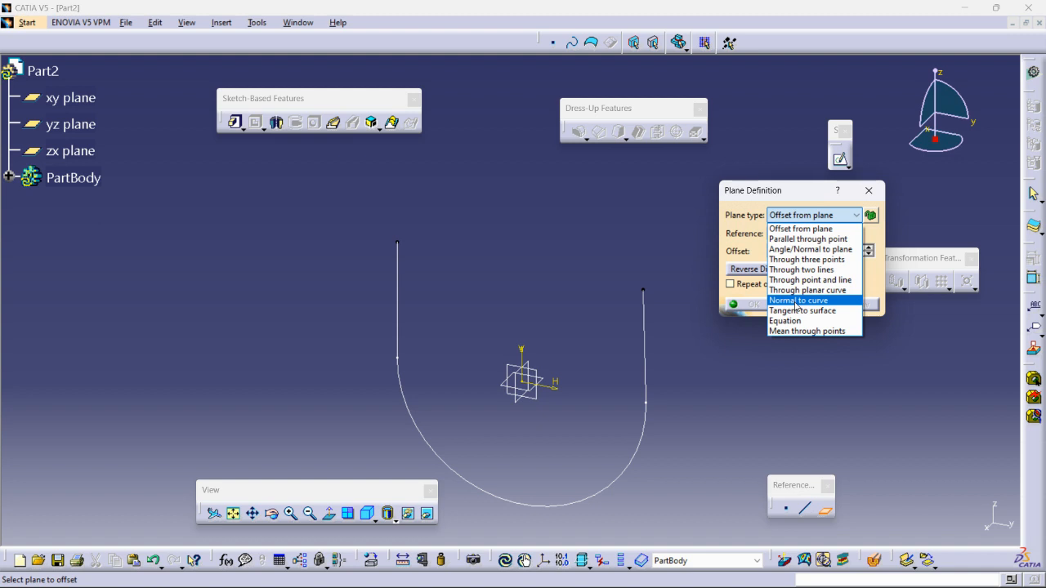
pyautogui.click(807, 239)
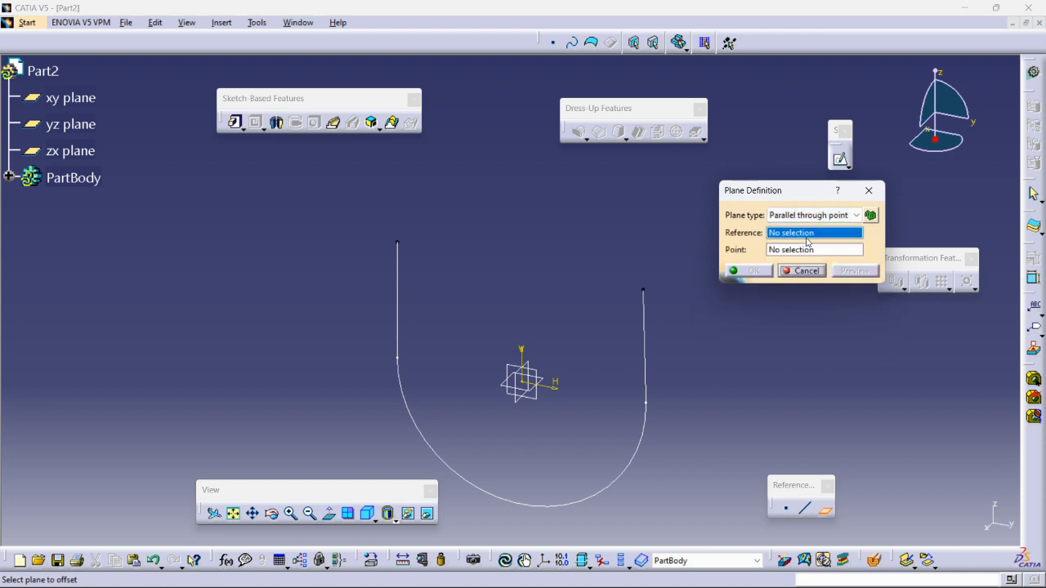
pyautogui.click(541, 378)
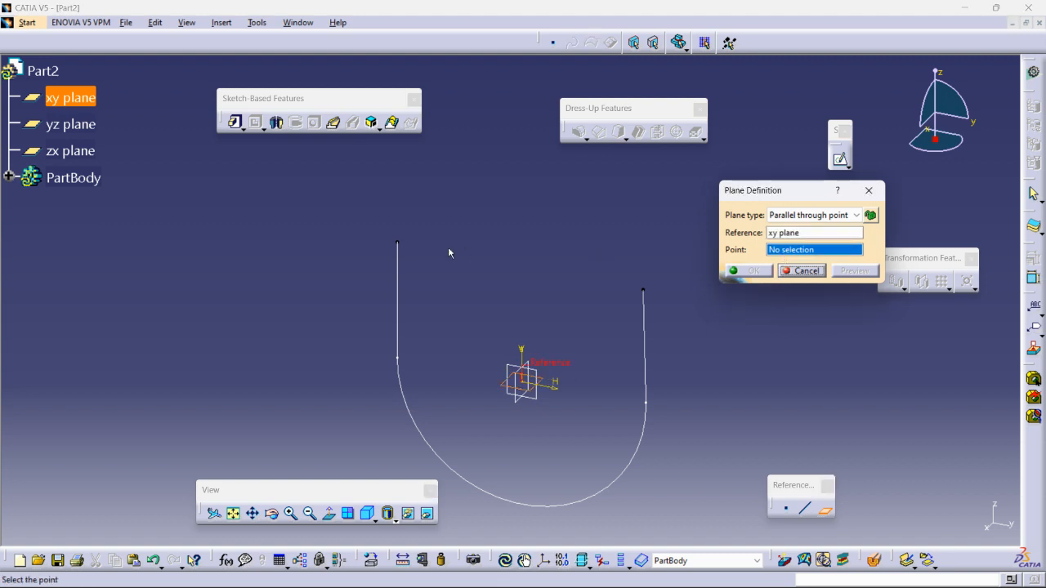
pyautogui.click(401, 241)
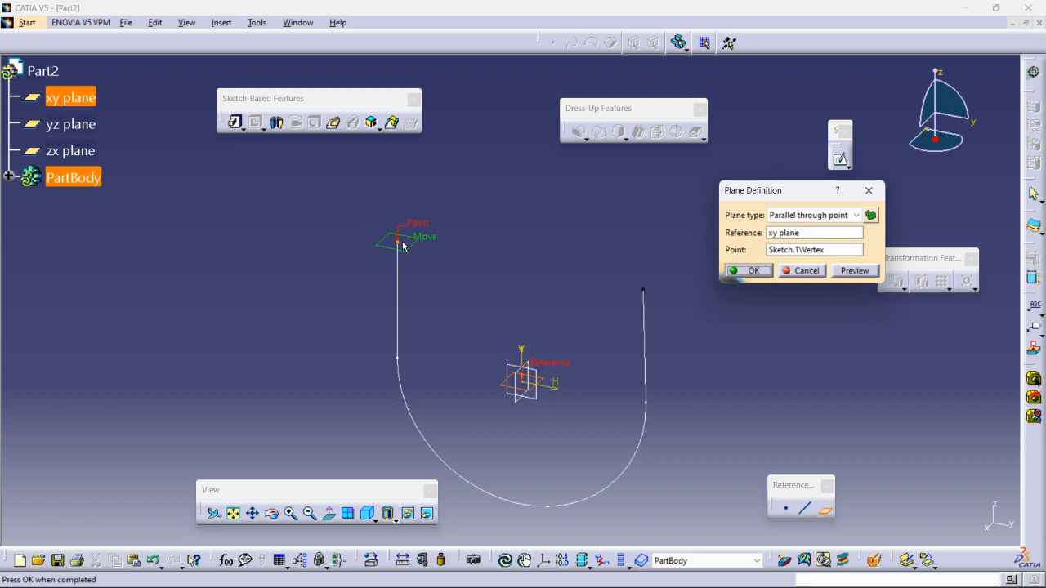
pyautogui.click(729, 275)
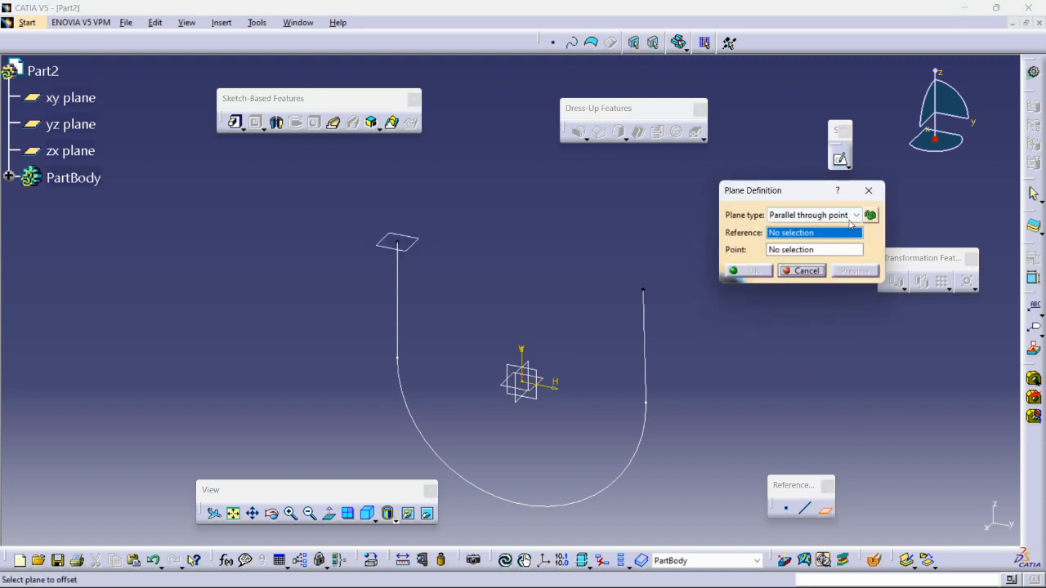
# Create a Normal to curve reference plane on the U-shaped sketch at the upper endpoint of its right line.
pyautogui.click(849, 216)
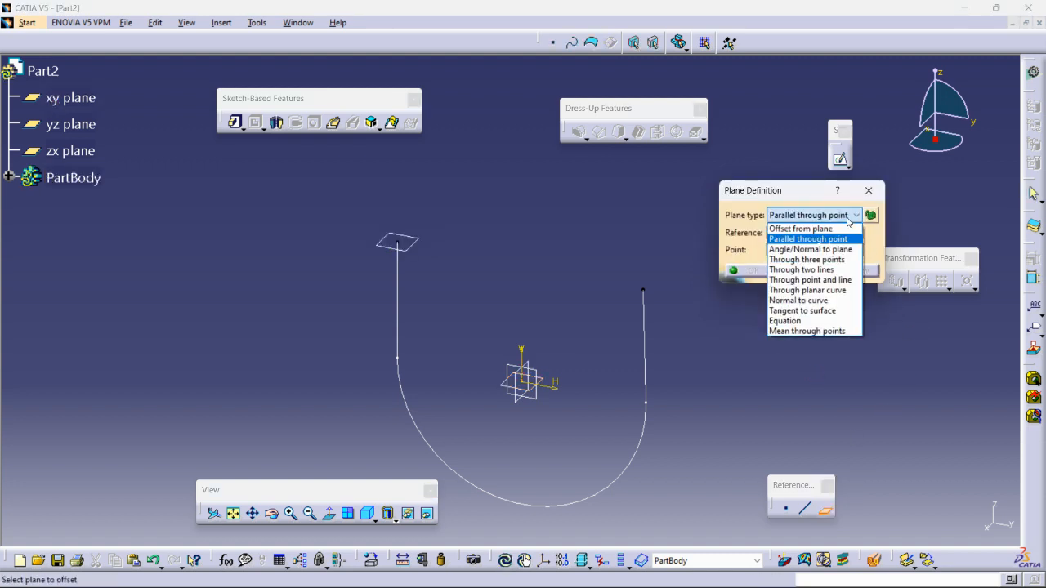
pyautogui.click(815, 301)
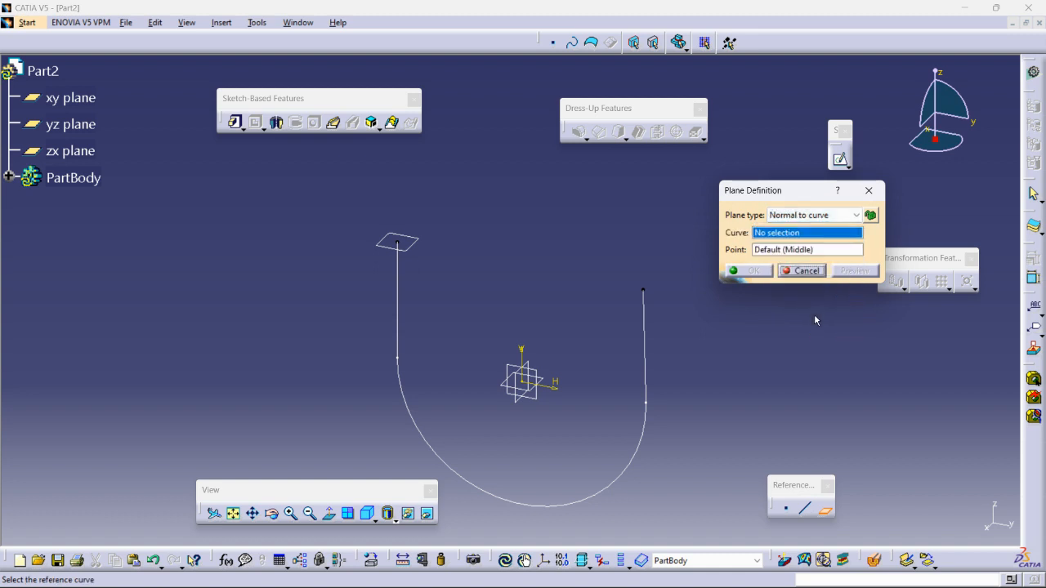
pyautogui.click(651, 307)
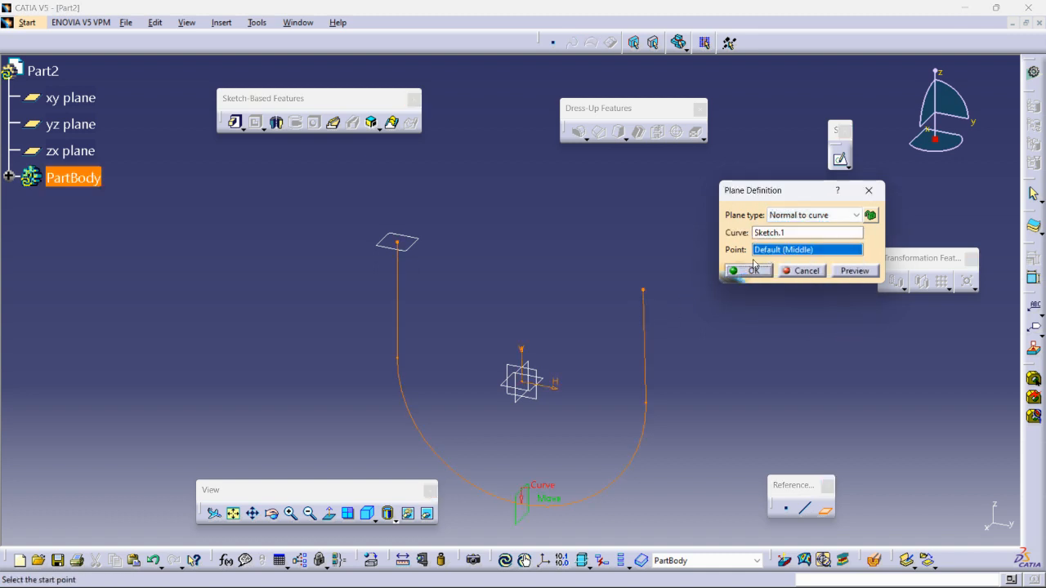
pyautogui.click(644, 290)
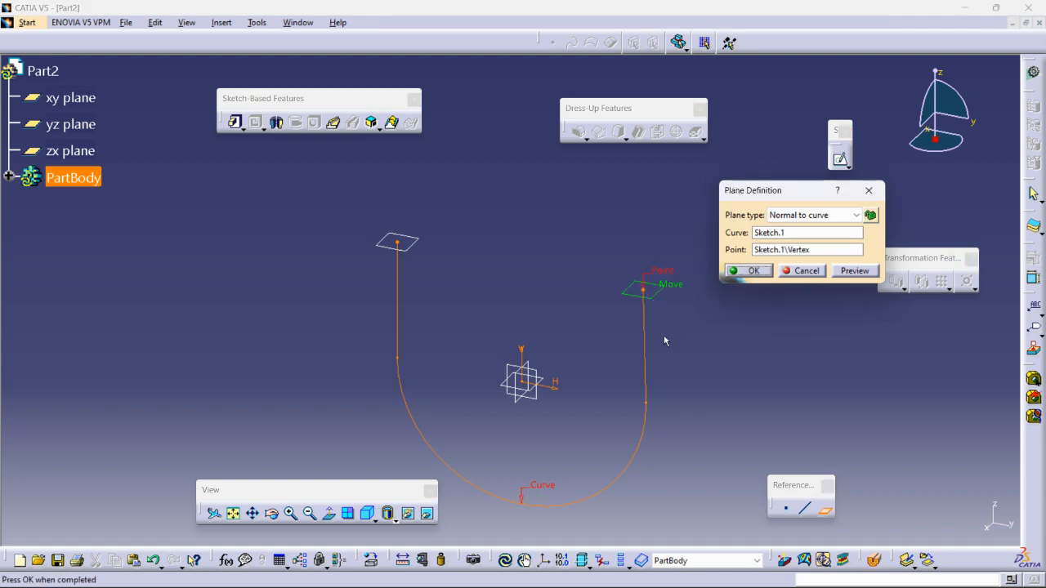
pyautogui.click(750, 270)
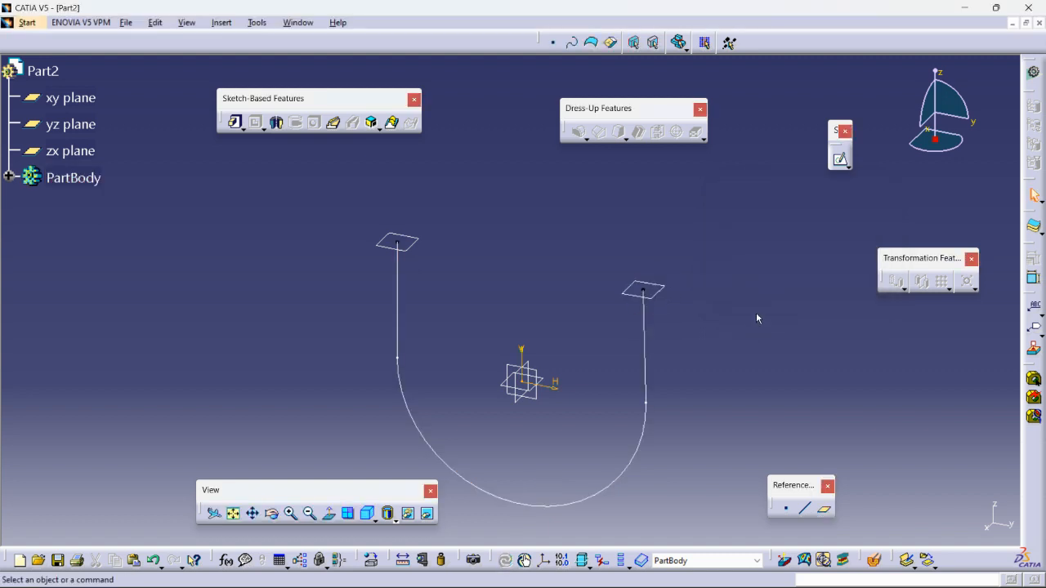
# Create an Offset from plane reference plane 106 mm from the yz plane, with its direction reversed.
pyautogui.moveTo(653, 385); pyautogui.dragTo(684, 384, button='middle')
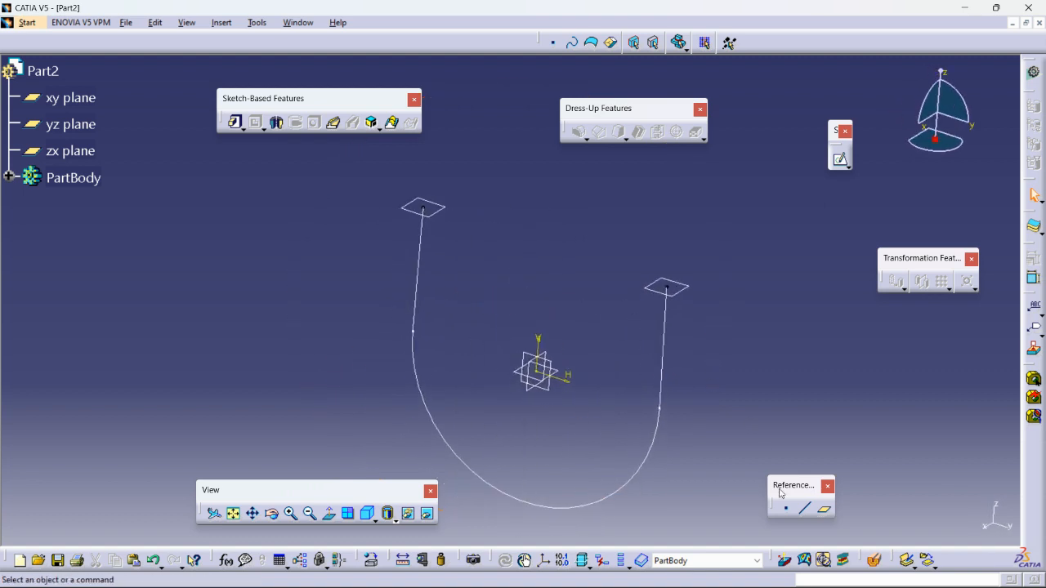
pyautogui.click(823, 508)
pyautogui.click(809, 215)
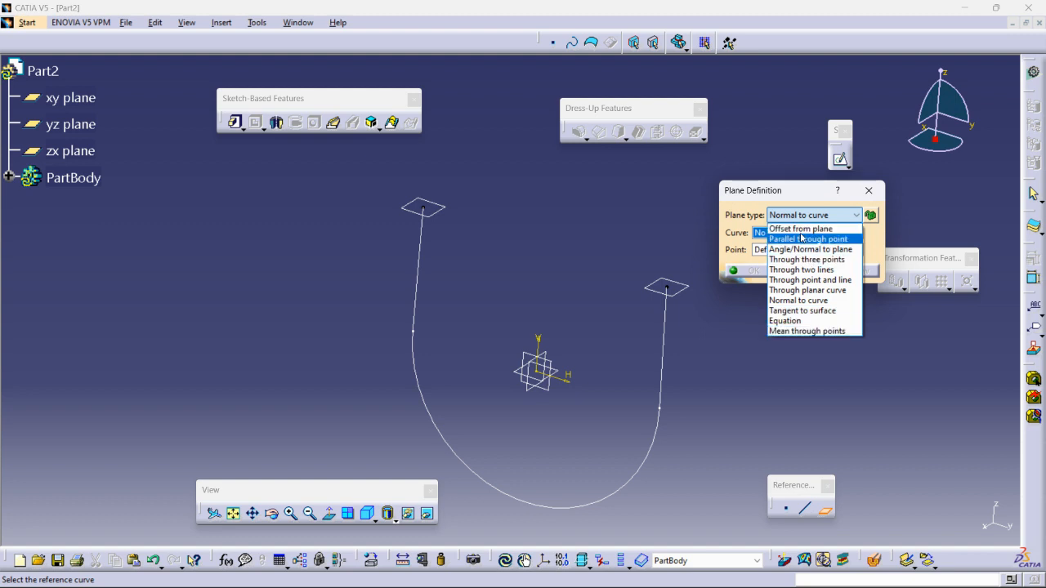
pyautogui.click(800, 230)
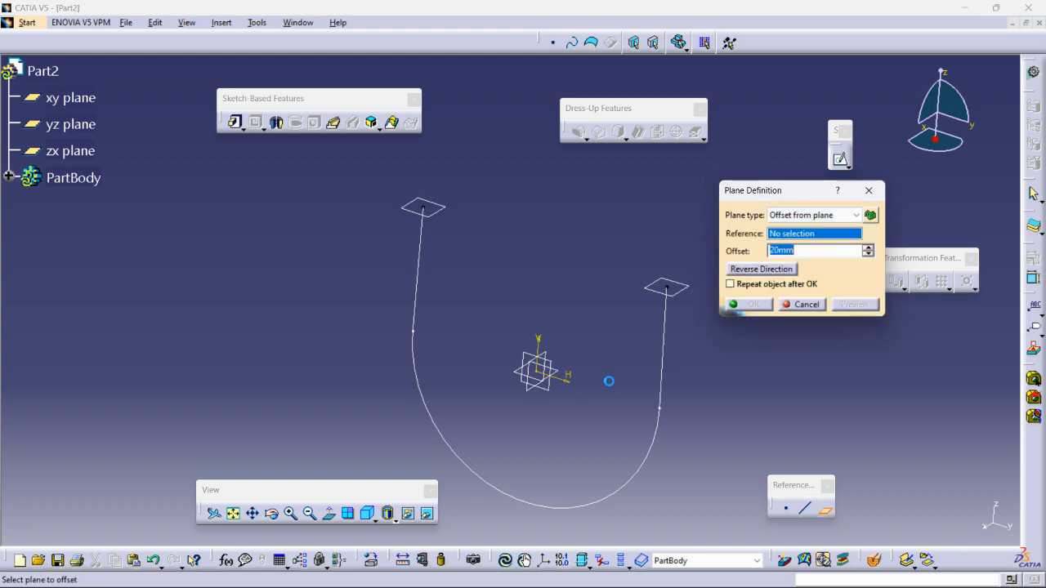
pyautogui.click(555, 397)
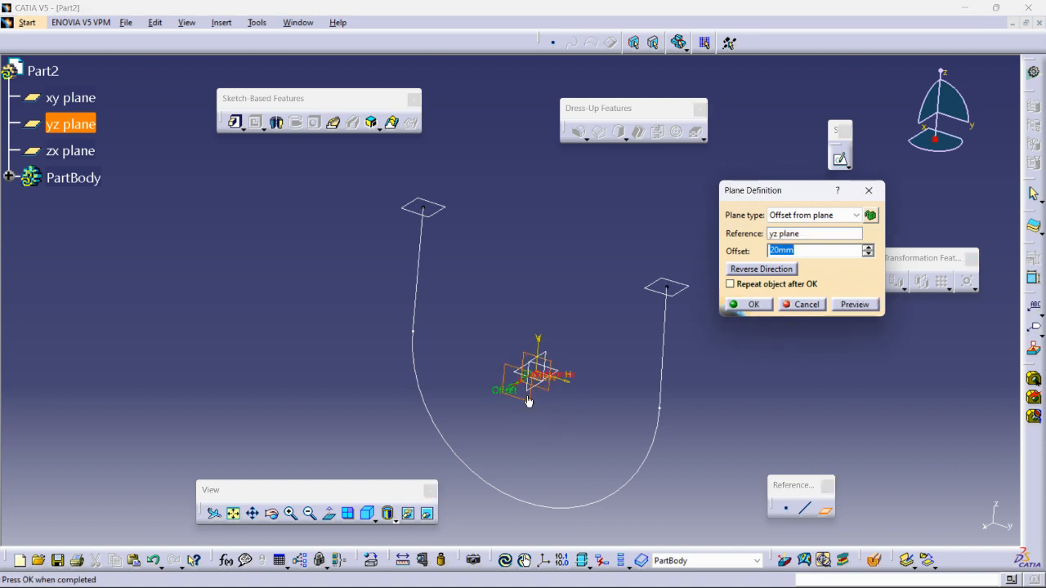
pyautogui.moveTo(507, 395); pyautogui.dragTo(412, 439)
pyautogui.moveTo(412, 439); pyautogui.dragTo(548, 396, button='middle')
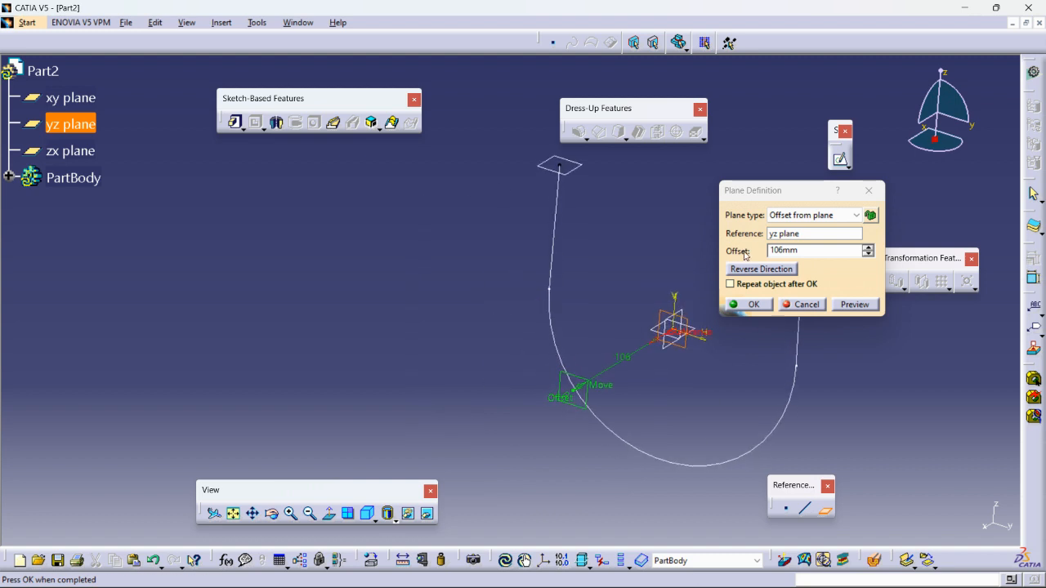
pyautogui.click(760, 269)
pyautogui.moveTo(689, 374); pyautogui.dragTo(483, 468, button='middle')
pyautogui.click(747, 303)
pyautogui.moveTo(630, 420)
pyautogui.mouseDown(button='middle')
pyautogui.moveTo(544, 425)
pyautogui.moveTo(630, 420)
pyautogui.moveTo(582, 362)
pyautogui.moveTo(593, 340)
pyautogui.mouseUp(button='middle')
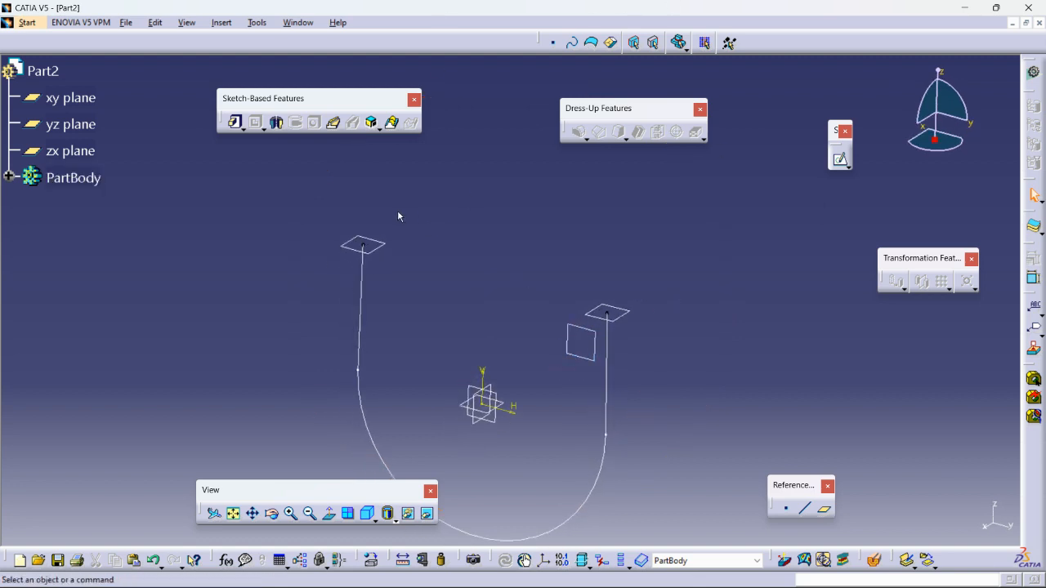
# Start a sketch on the plane at the path's left upper end and draw a circle around the right line's upper endpoint.
pyautogui.click(379, 244)
pyautogui.click(839, 161)
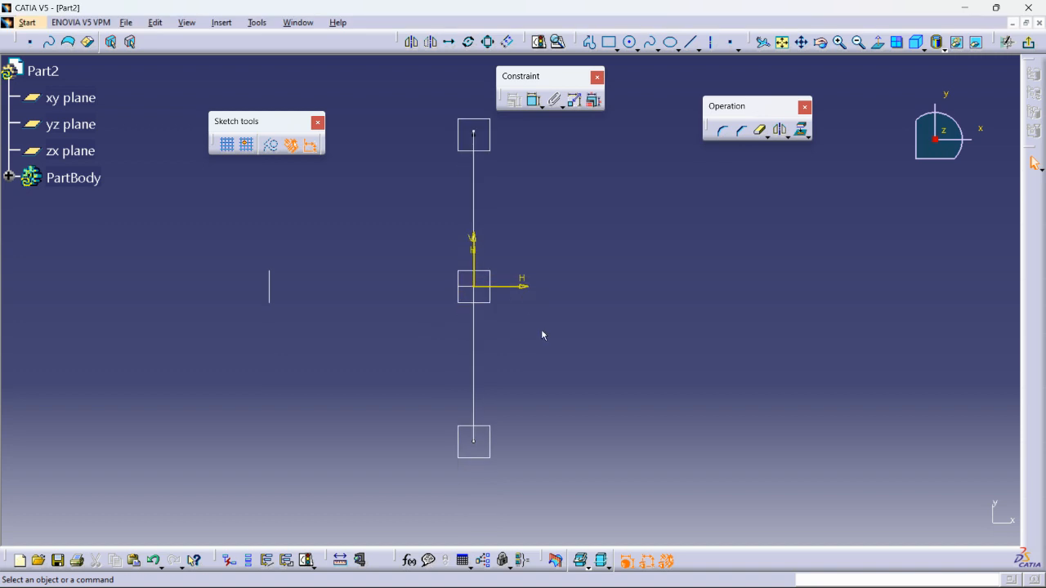
pyautogui.click(630, 42)
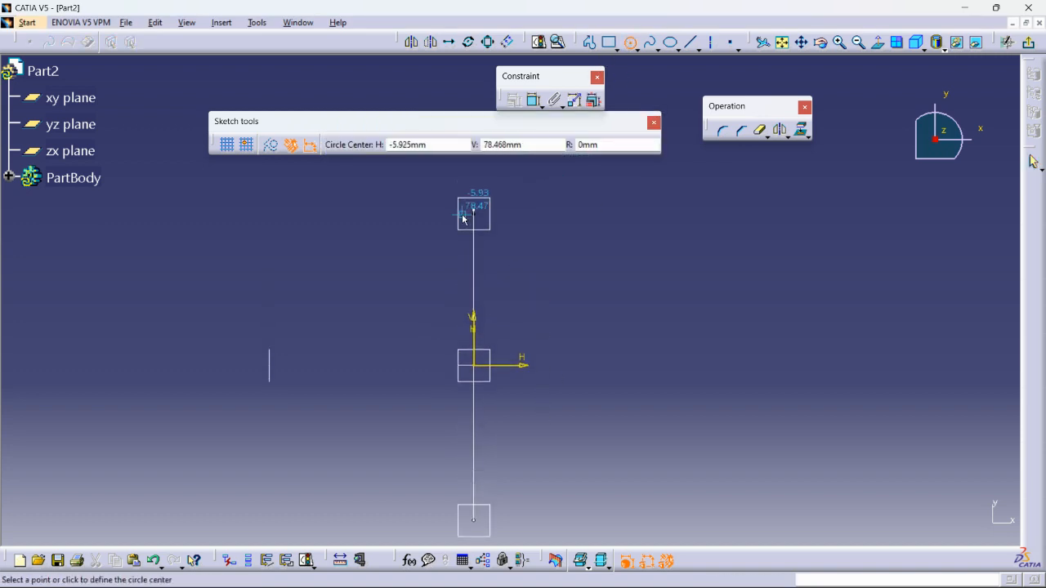
pyautogui.click(474, 213)
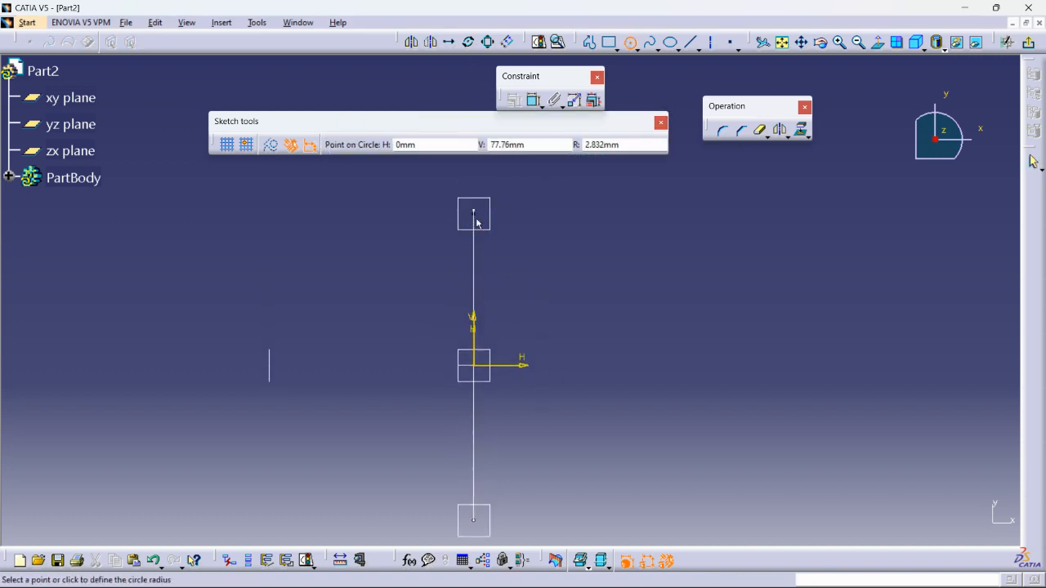
pyautogui.click(502, 268)
pyautogui.moveTo(532, 297)
pyautogui.mouseDown(button='middle')
pyautogui.moveTo(561, 275)
pyautogui.moveTo(603, 362)
pyautogui.mouseUp(button='middle')
# Constrain the circle's center to be coincident with the upper endpoint of the path's right line, and exit the sketch.
pyautogui.click(462, 169)
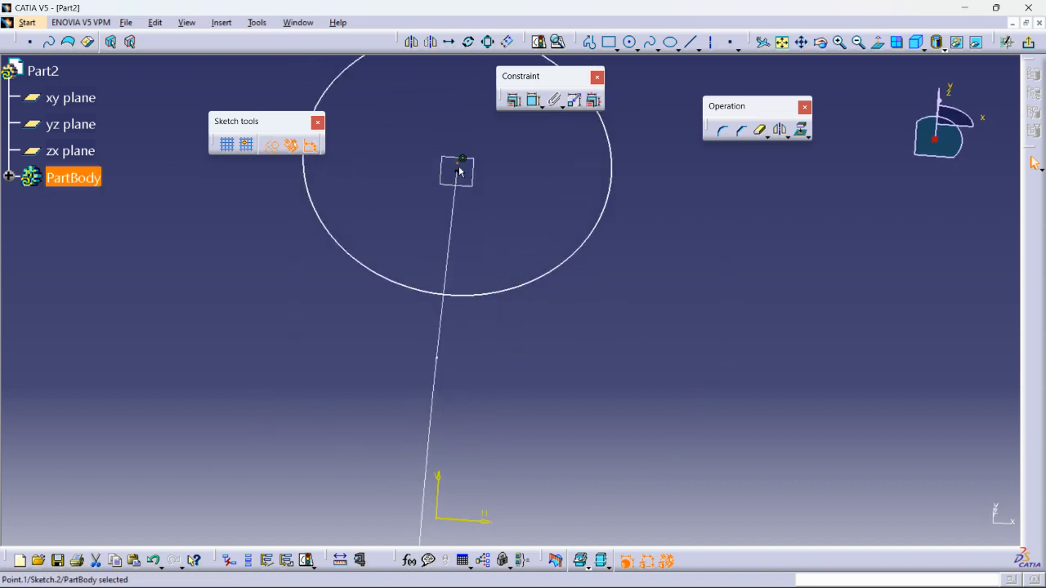
pyautogui.keyDown('ctrl'); pyautogui.click(458, 171); pyautogui.keyUp('ctrl')
pyautogui.click(513, 100)
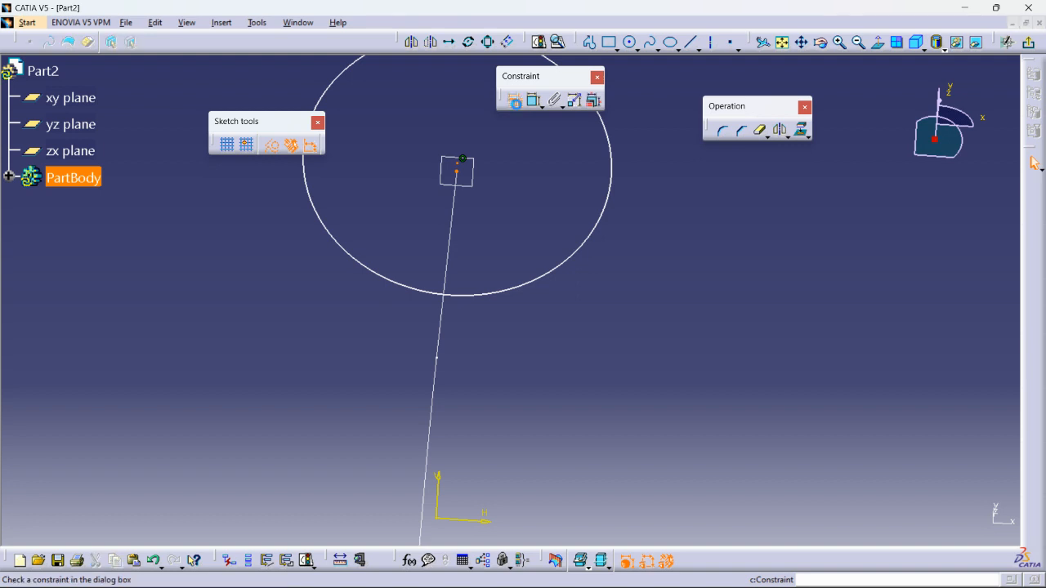
pyautogui.click(945, 395)
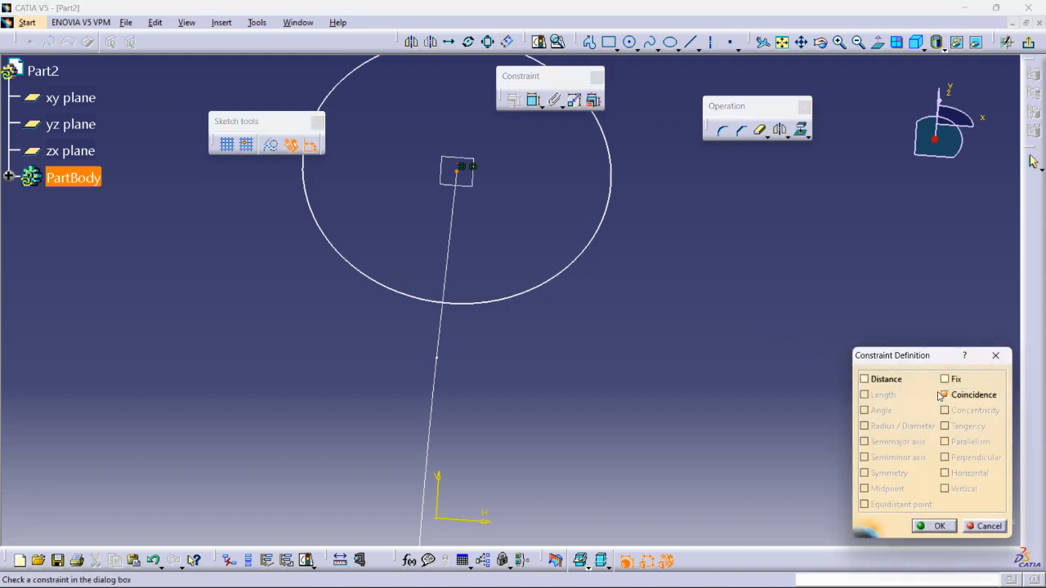
pyautogui.click(924, 527)
pyautogui.moveTo(695, 302); pyautogui.dragTo(719, 393, button='middle')
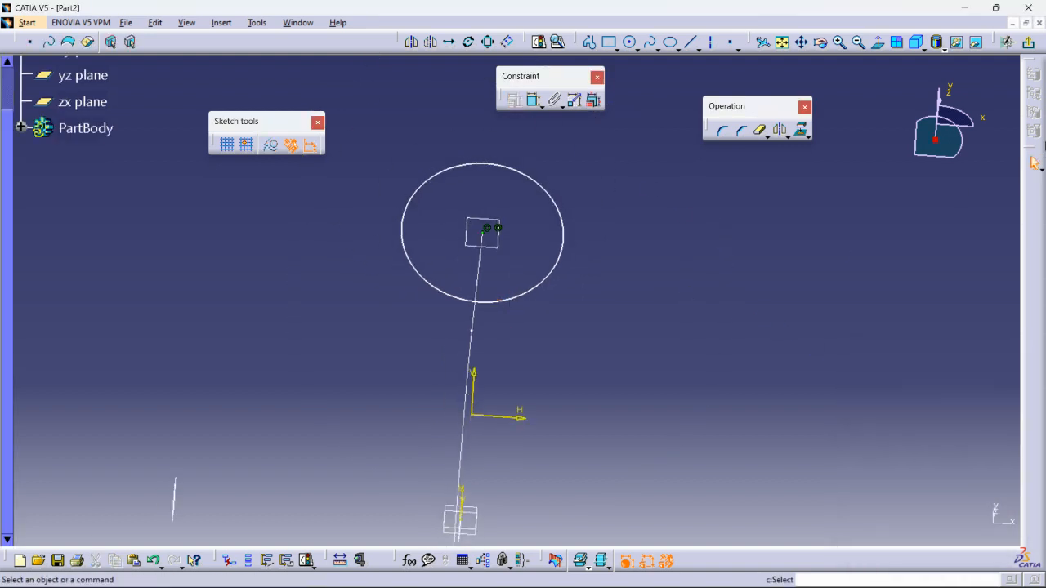
pyautogui.click(1028, 42)
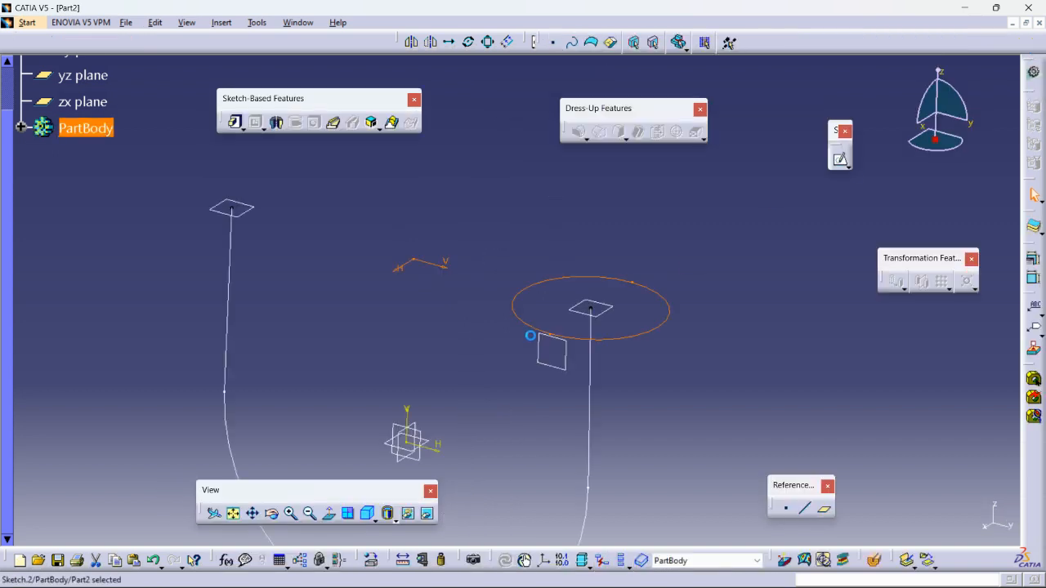
# Create a solid rib with the circle sketch as profile and the U-shaped sketch as center curve, keeping Keep angle as profile control.
pyautogui.moveTo(644, 322); pyautogui.dragTo(574, 211, button='middle')
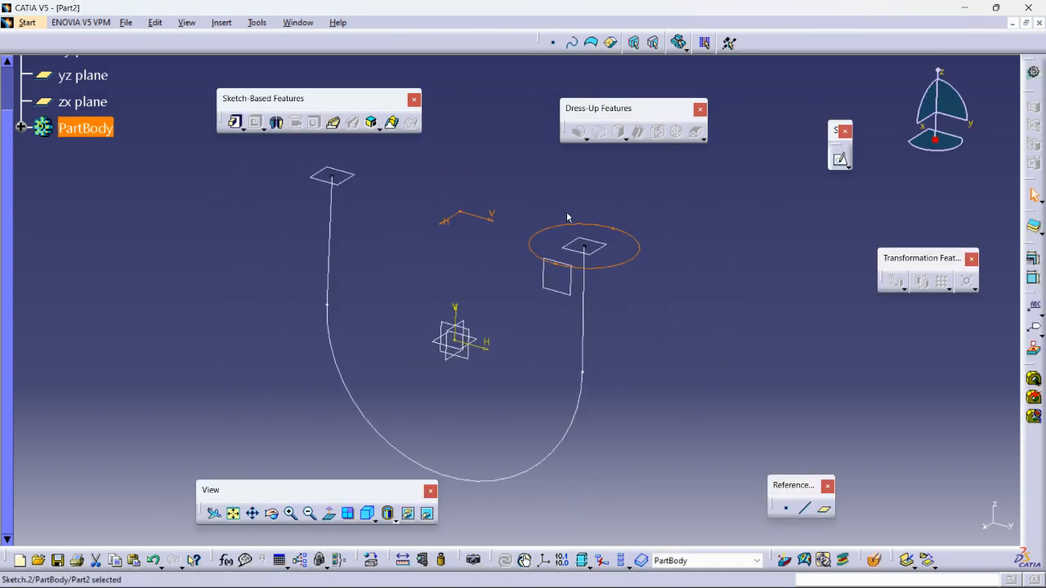
pyautogui.click(620, 357)
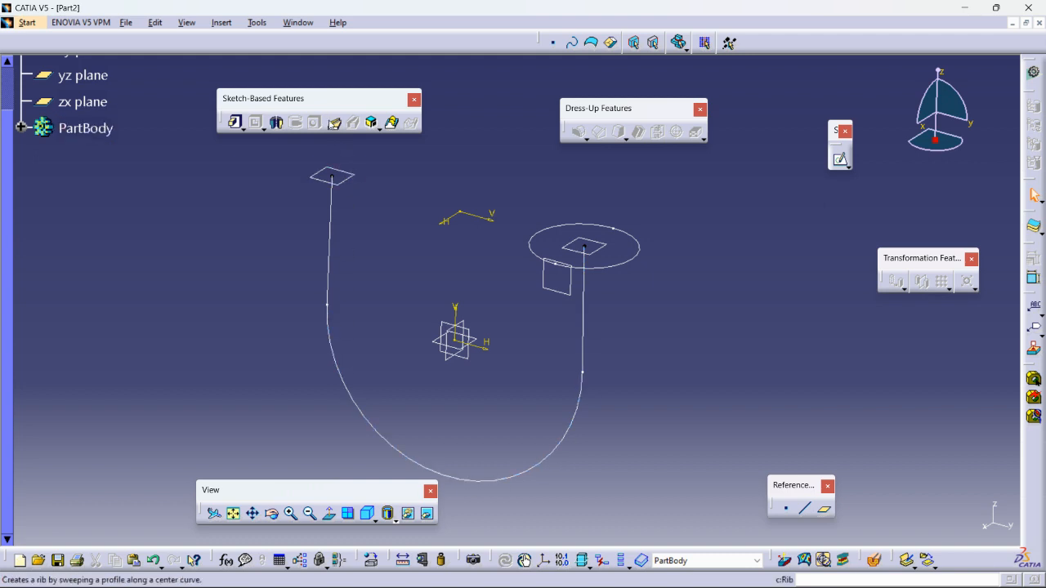
pyautogui.click(333, 124)
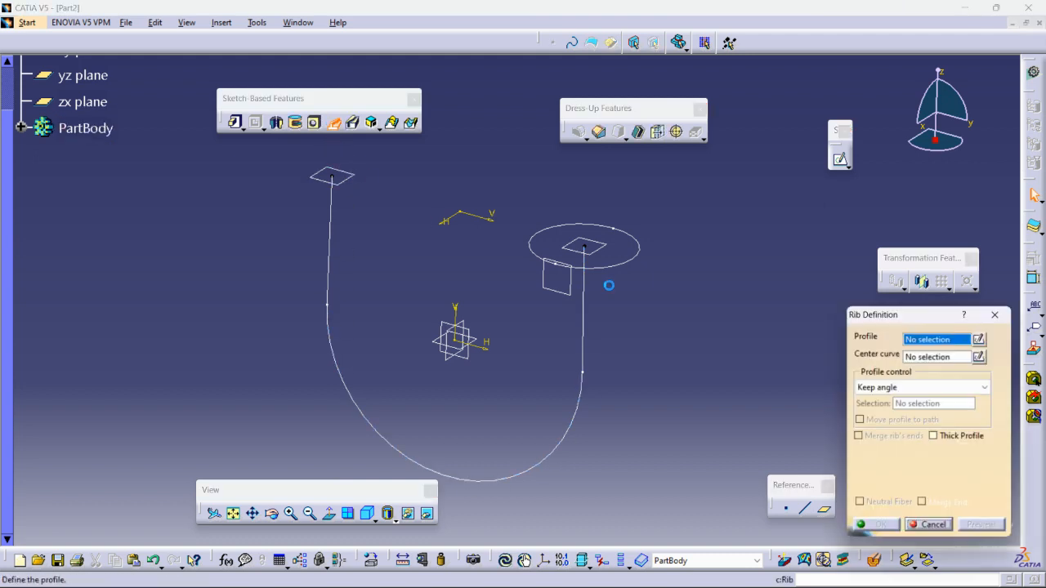
pyautogui.click(623, 264)
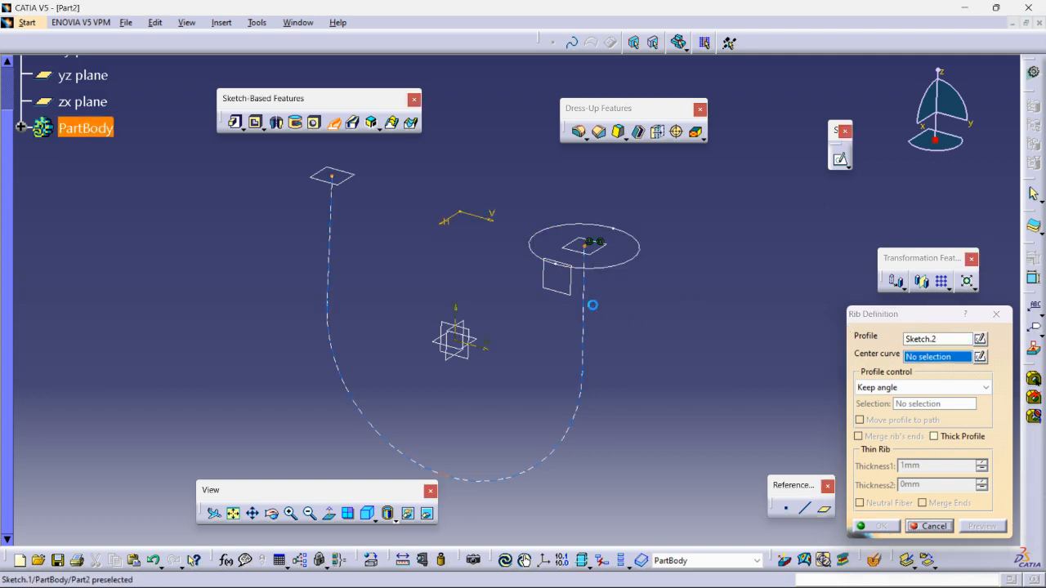
pyautogui.click(584, 295)
pyautogui.click(881, 527)
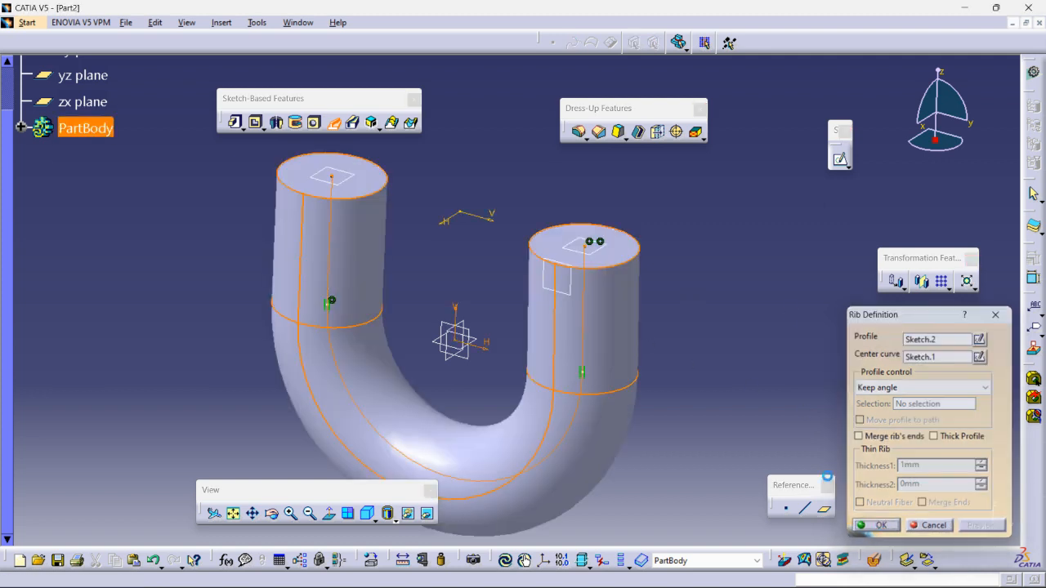
pyautogui.keyDown('ctrl'); pyautogui.moveTo(738, 309); pyautogui.dragTo(712, 345, button='middle'); pyautogui.keyUp('ctrl')
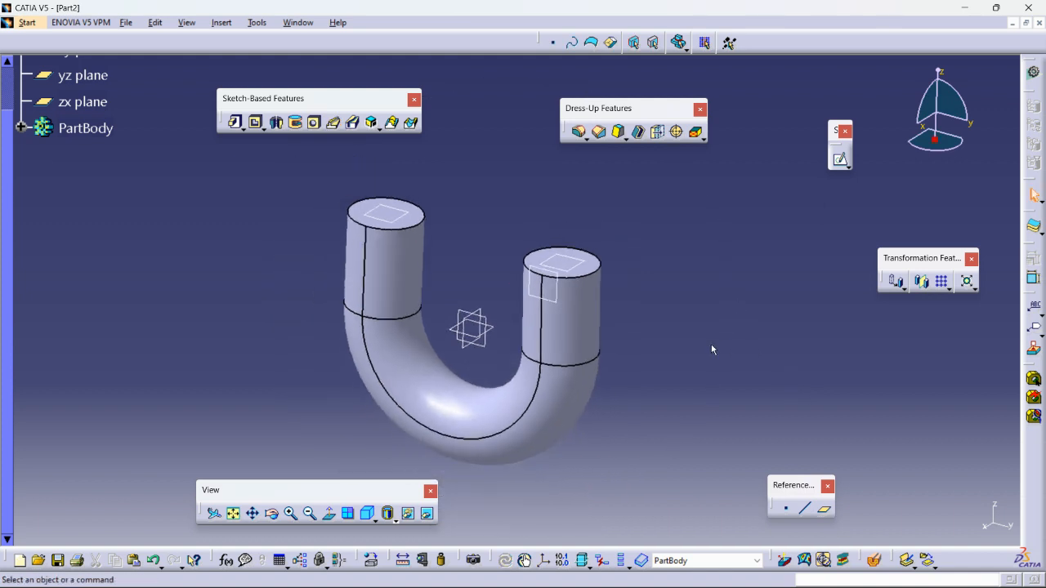
pyautogui.scroll(3, 204, 224)
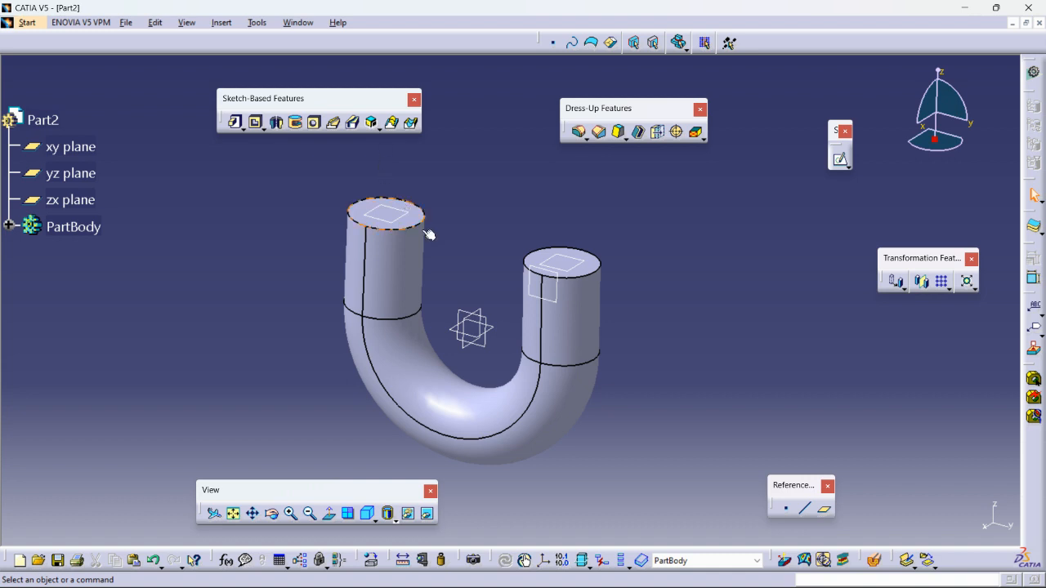
# Create a new document of type Part.
pyautogui.click(127, 23)
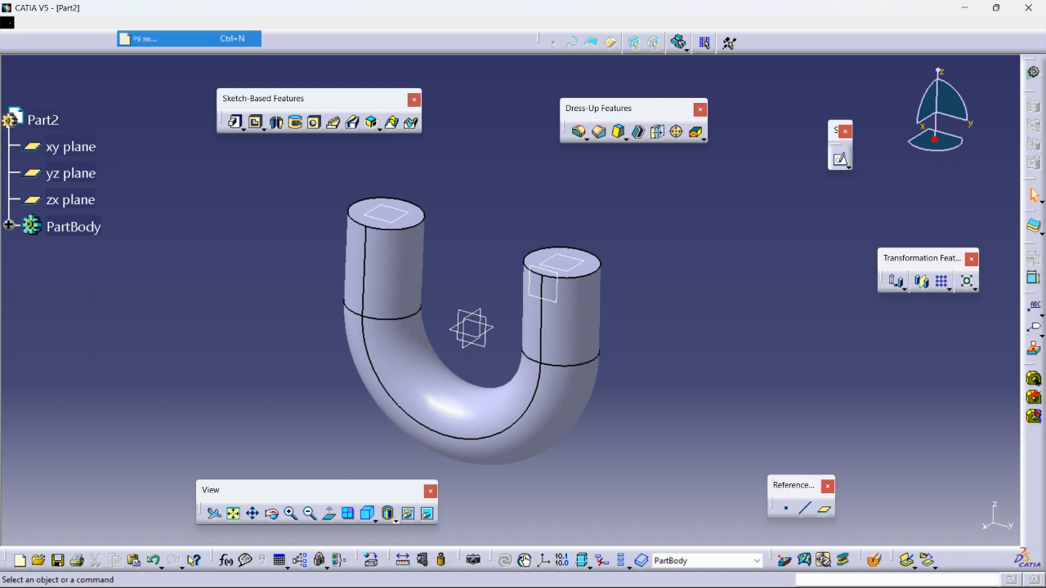
pyautogui.click(144, 39)
pyautogui.write('part')
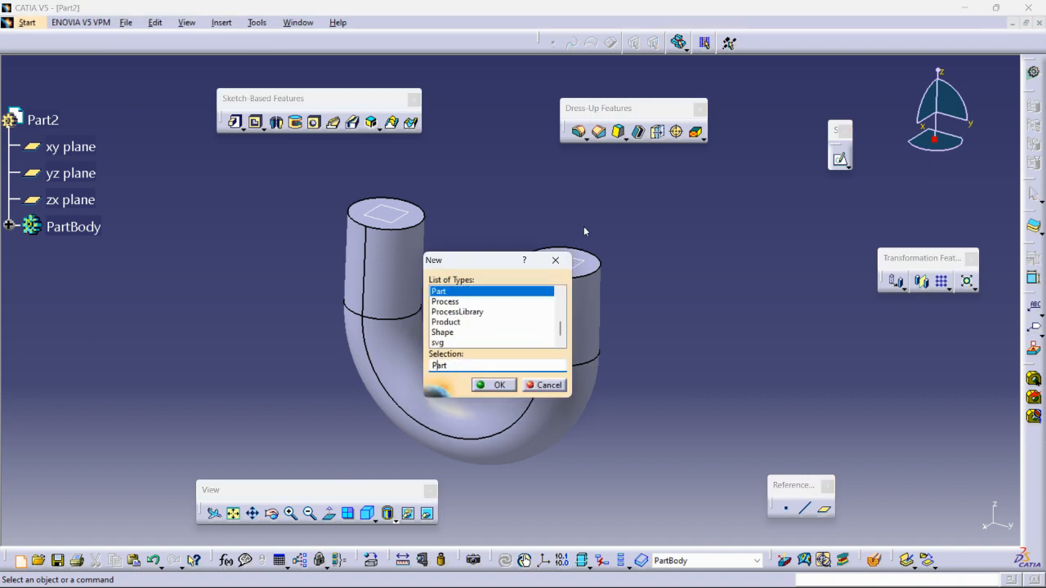
pyautogui.press('Return')
pyautogui.click(934, 526)
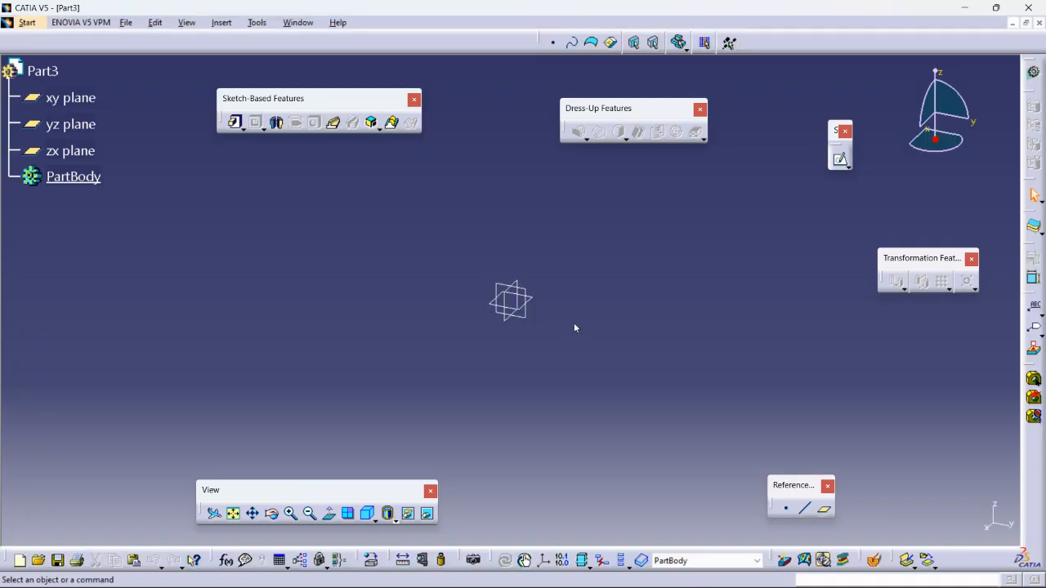
# Create an Offset from plane reference plane 82 mm above the xy plane.
pyautogui.click(536, 298)
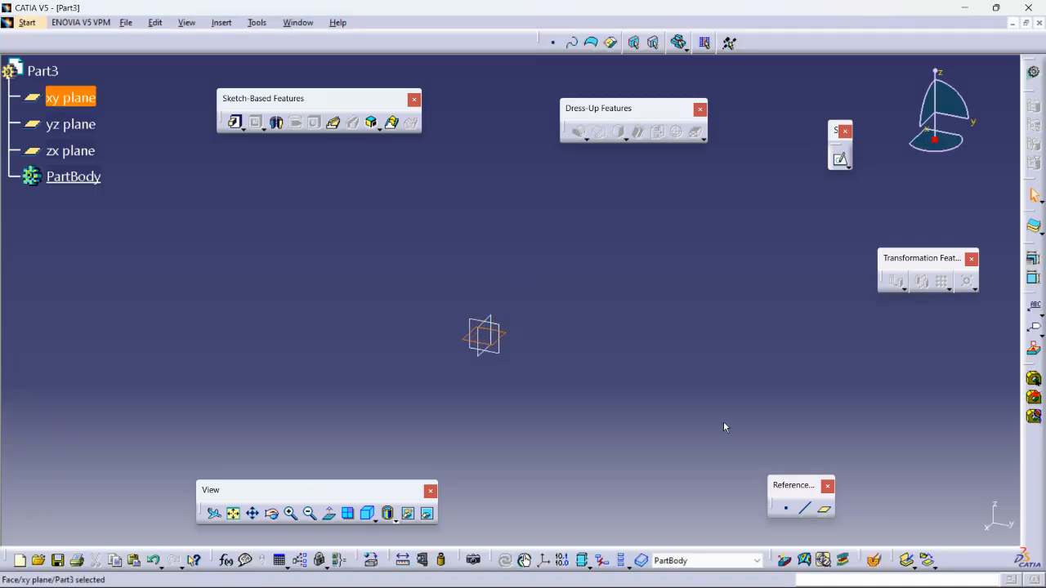
pyautogui.click(823, 509)
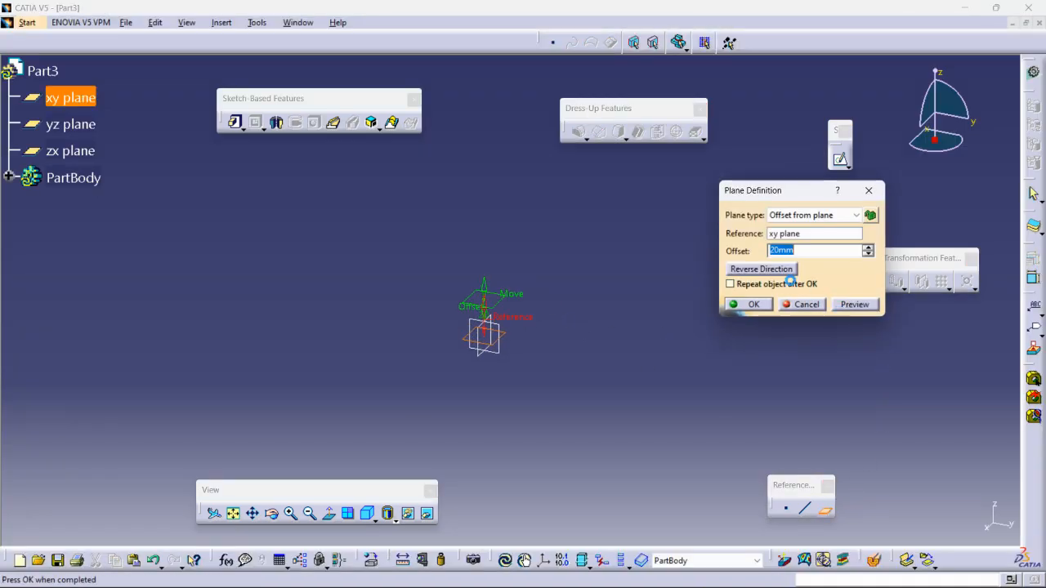
pyautogui.moveTo(483, 310); pyautogui.dragTo(464, 192)
pyautogui.moveTo(548, 229); pyautogui.dragTo(562, 271, button='middle')
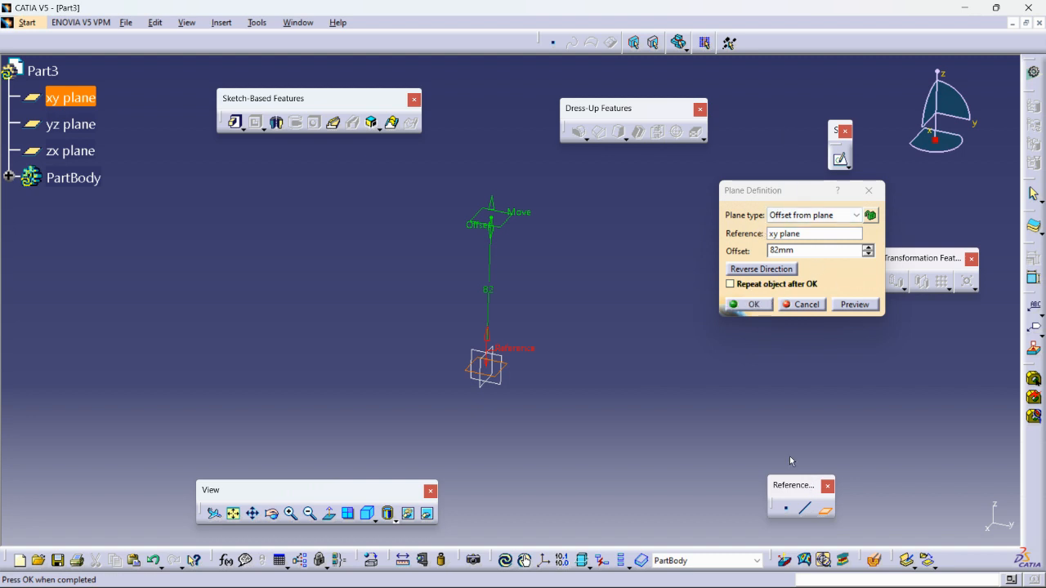
pyautogui.click(751, 309)
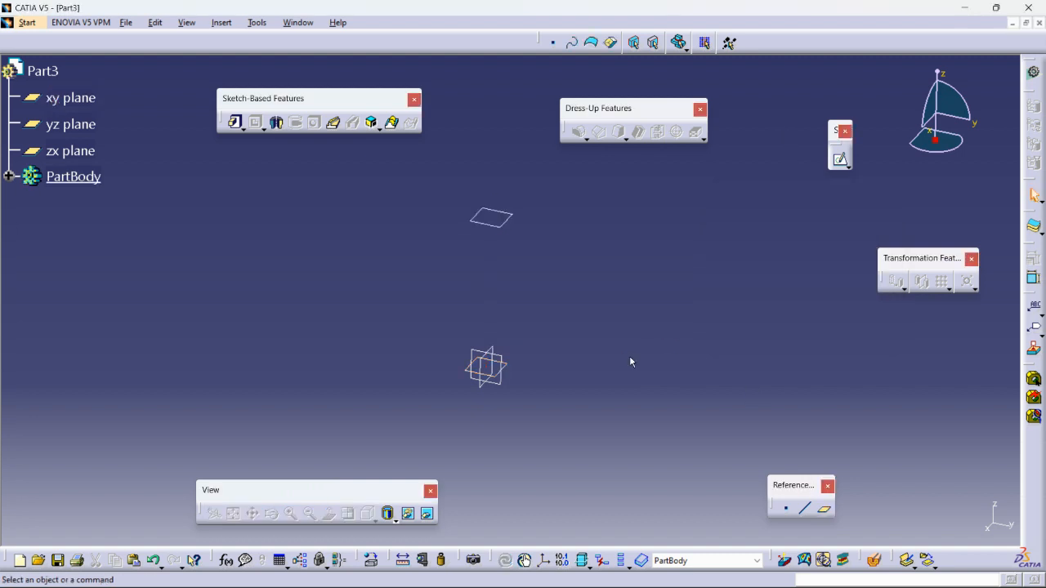
# Start a sketch on the xy plane and draw a centered rectangle at the origin, wider than it is tall.
pyautogui.click(506, 365)
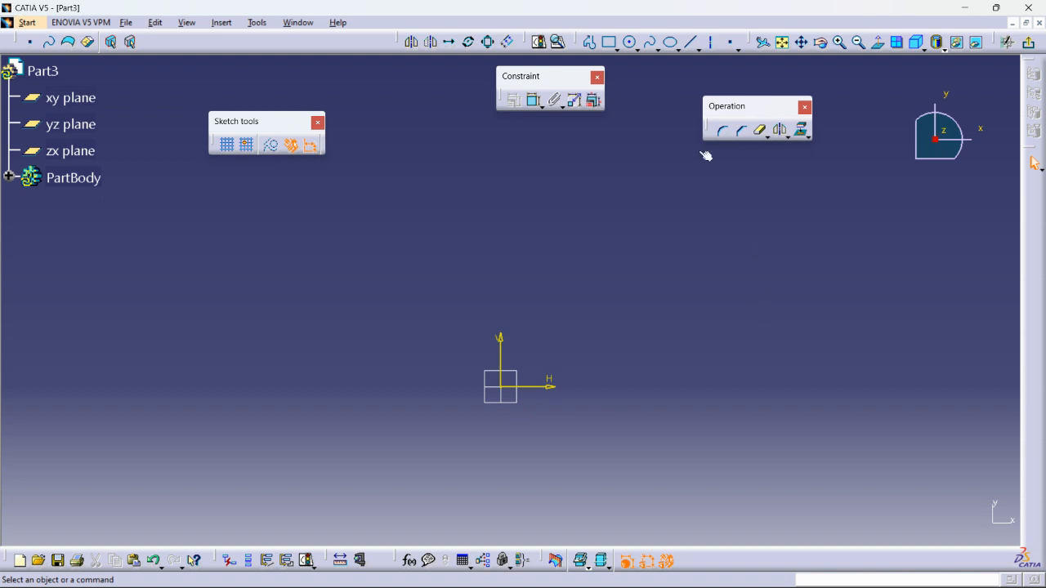
pyautogui.click(610, 41)
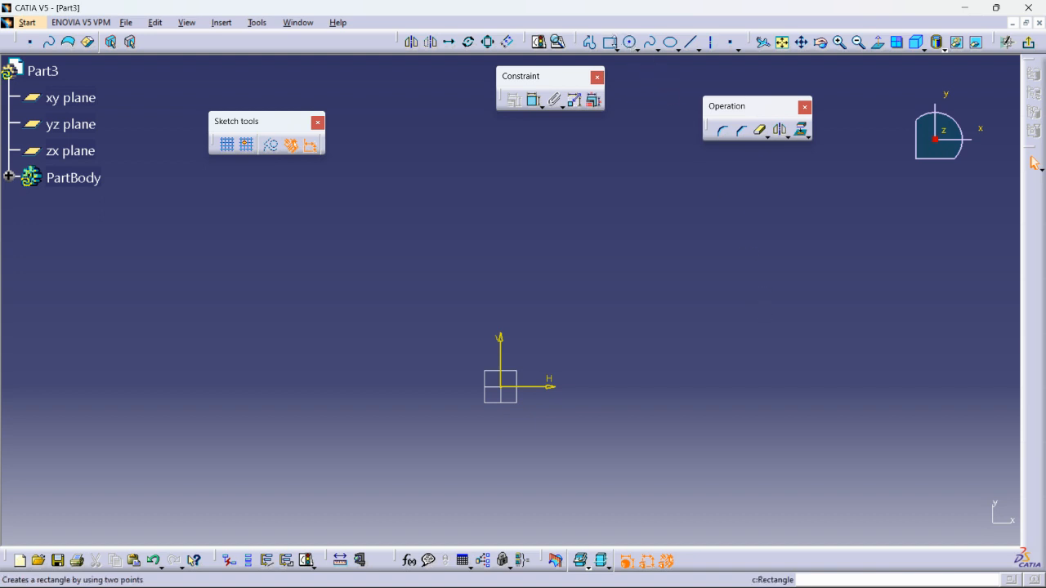
pyautogui.click(616, 49)
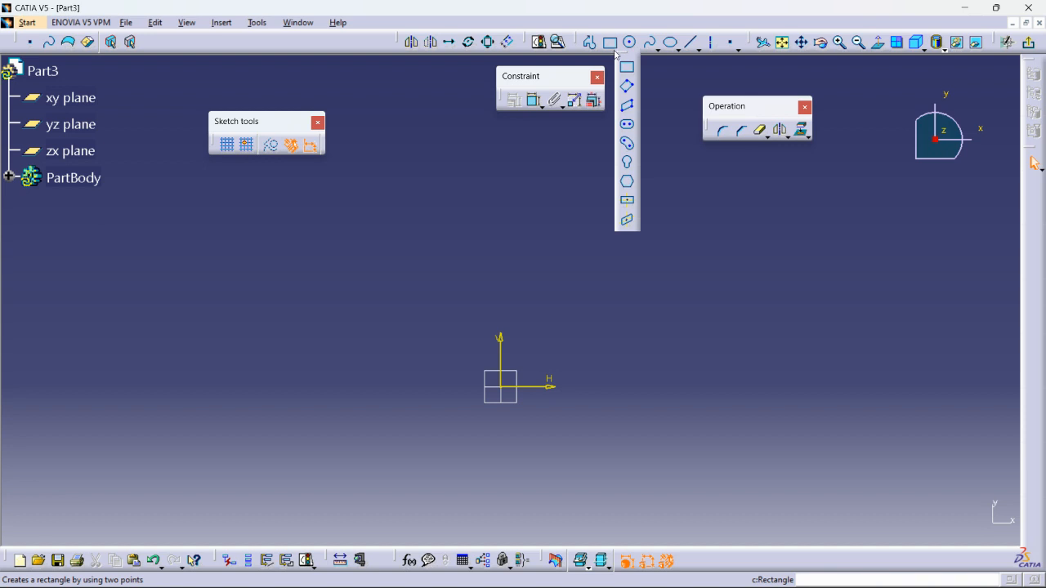
pyautogui.click(625, 63)
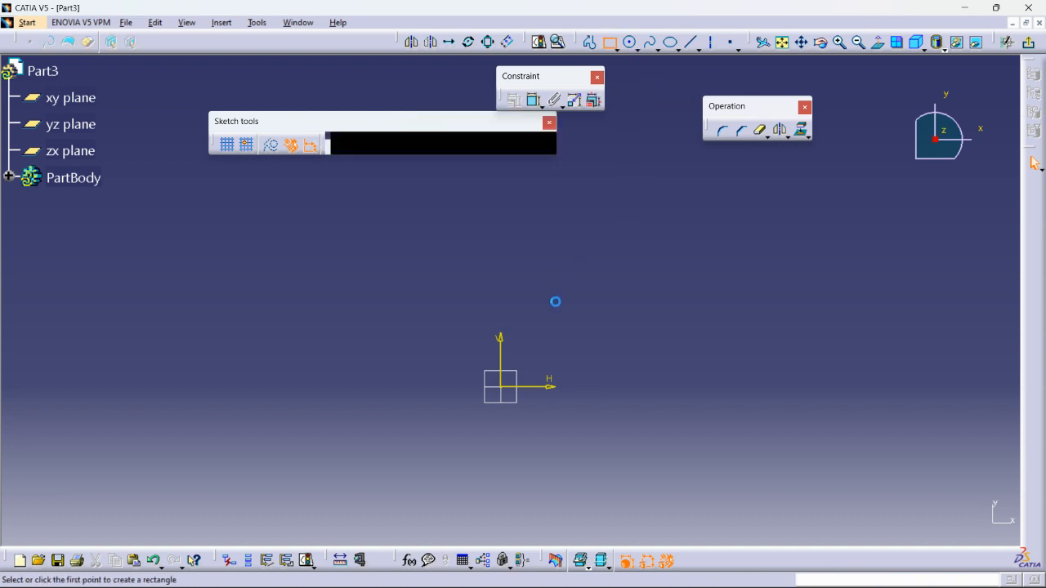
pyautogui.click(616, 49)
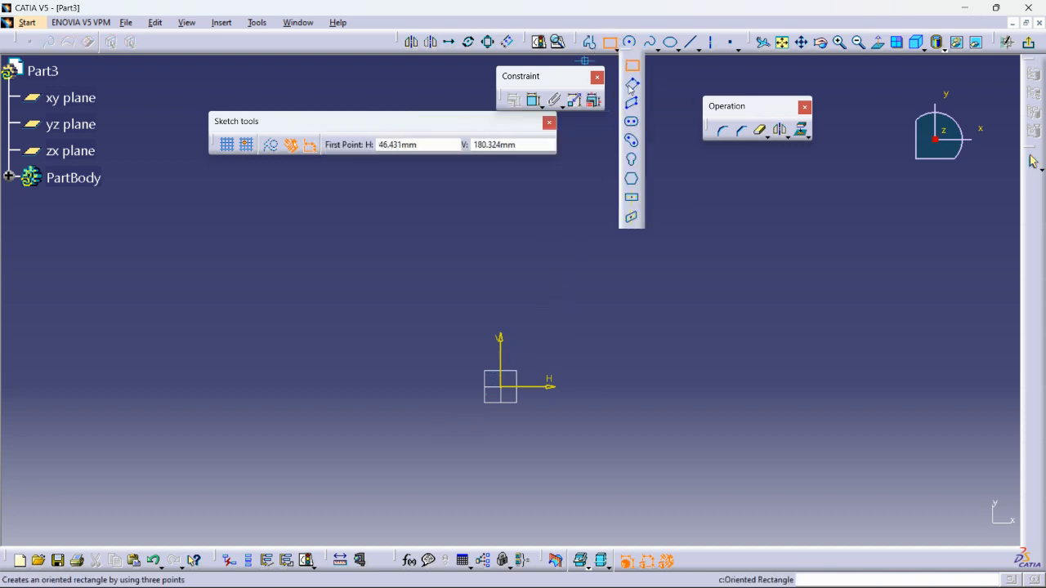
pyautogui.click(632, 197)
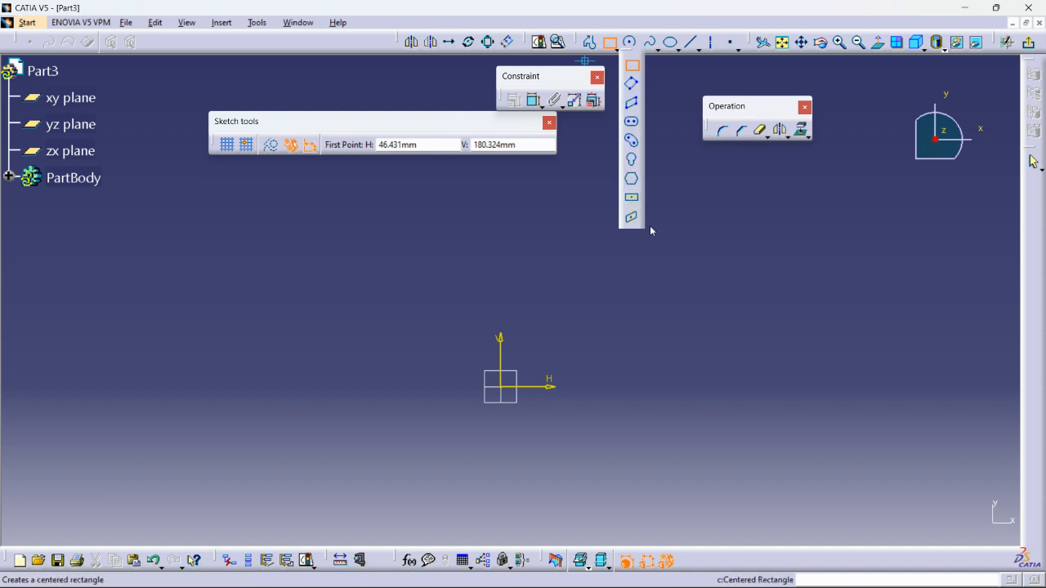
pyautogui.click(500, 386)
pyautogui.click(637, 295)
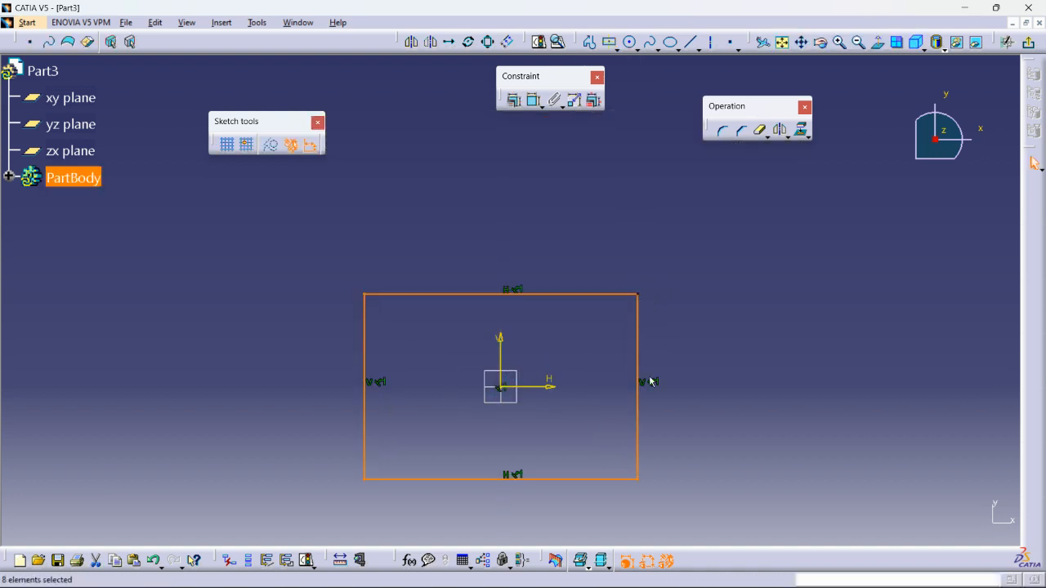
# Leave the rectangle sketch and change the reference plane's offset from the xy plane to 163 mm.
pyautogui.click(754, 253)
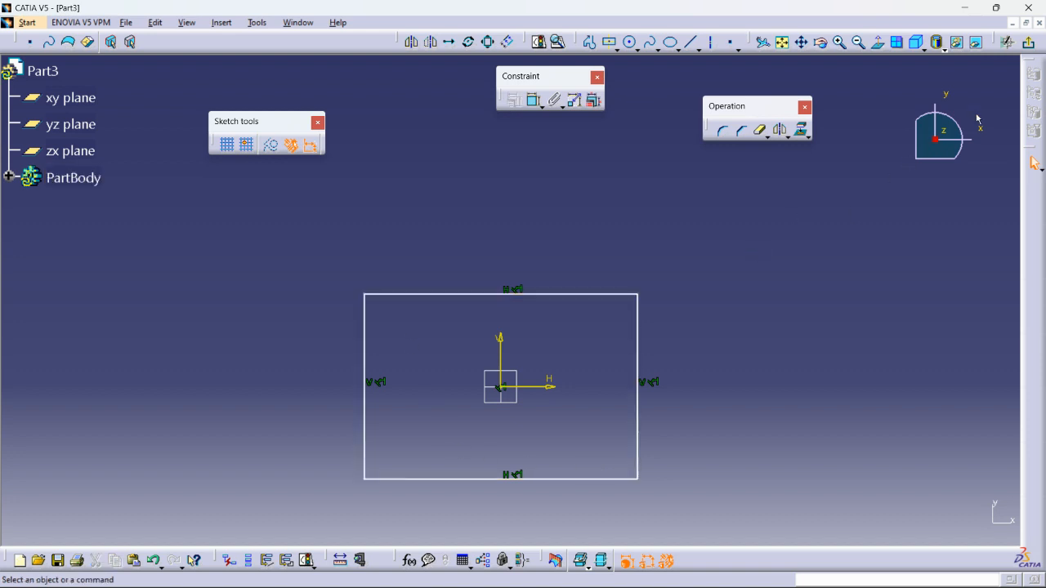
pyautogui.click(1027, 41)
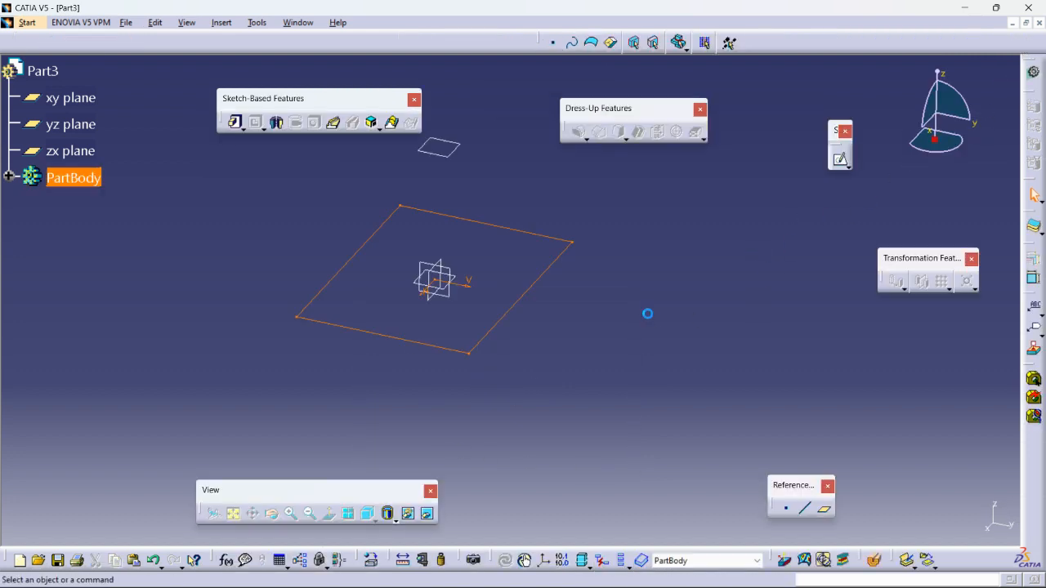
pyautogui.doubleClick(462, 223)
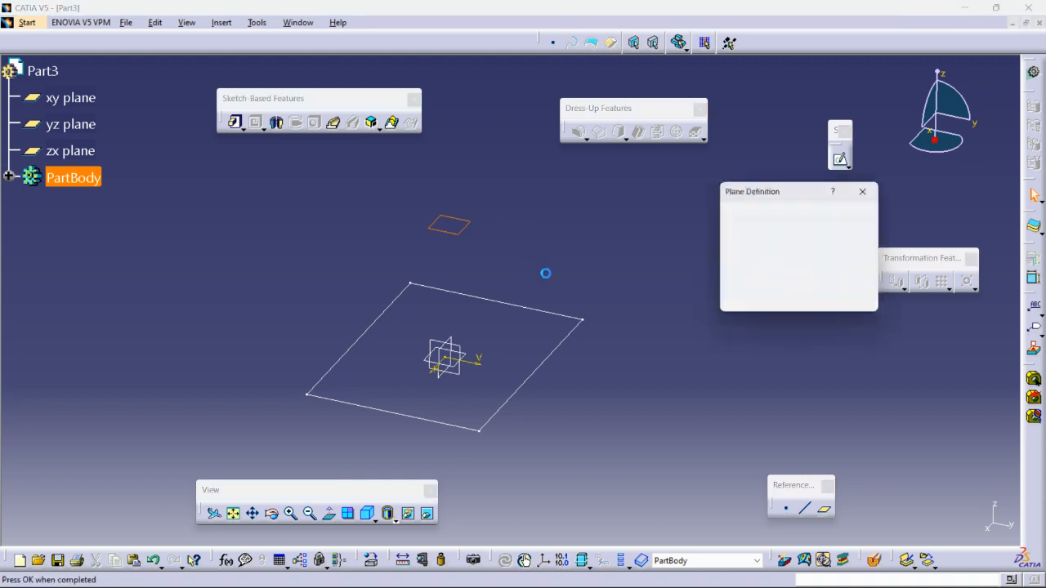
pyautogui.moveTo(479, 319); pyautogui.dragTo(489, 186)
pyautogui.click(748, 311)
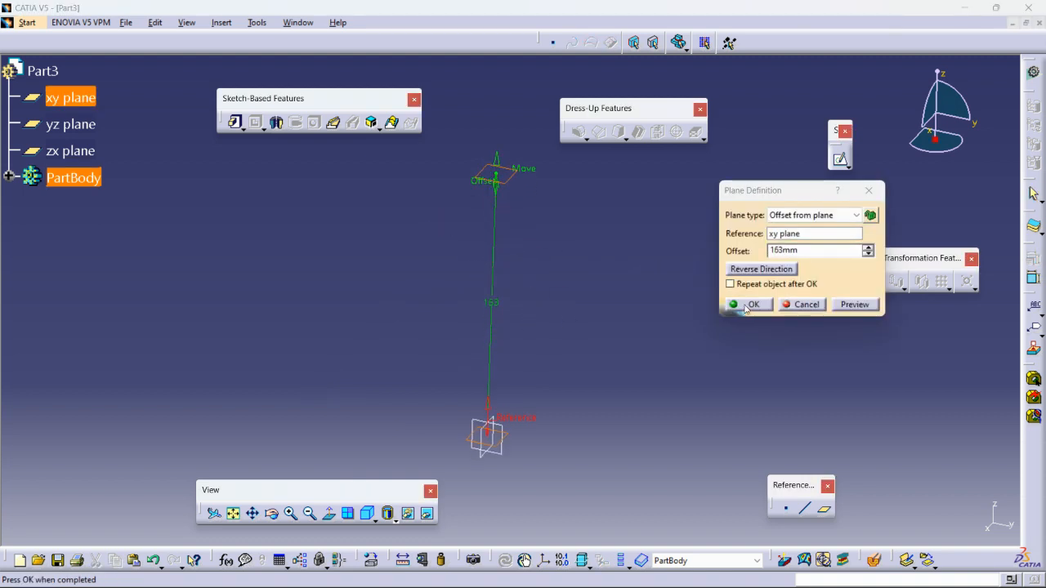
# Sketch a smaller centered rectangle at the origin on the offset plane and leave the sketch.
pyautogui.moveTo(586, 266); pyautogui.dragTo(593, 292, button='middle')
pyautogui.click(517, 212)
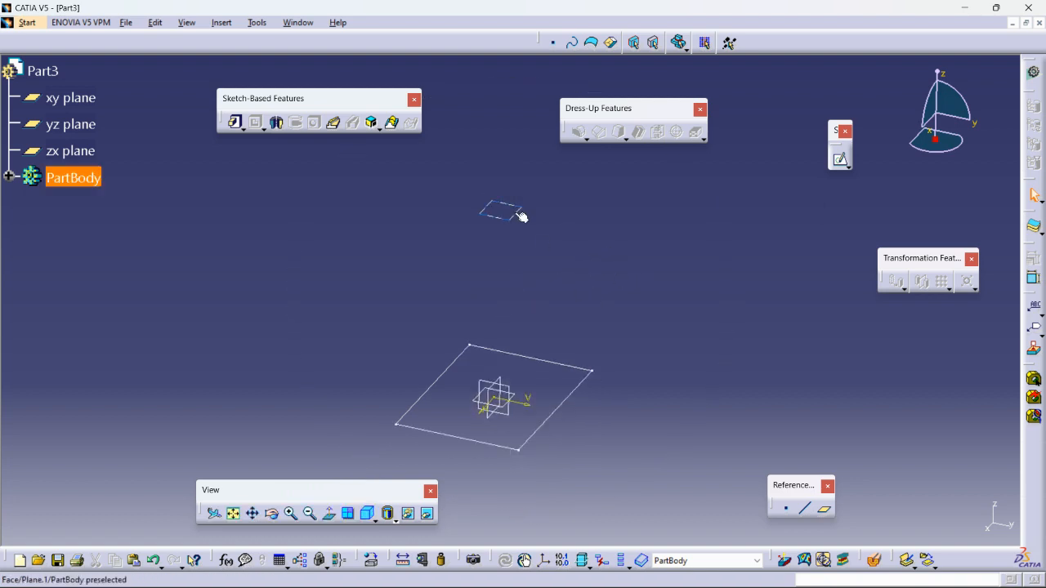
pyautogui.click(842, 161)
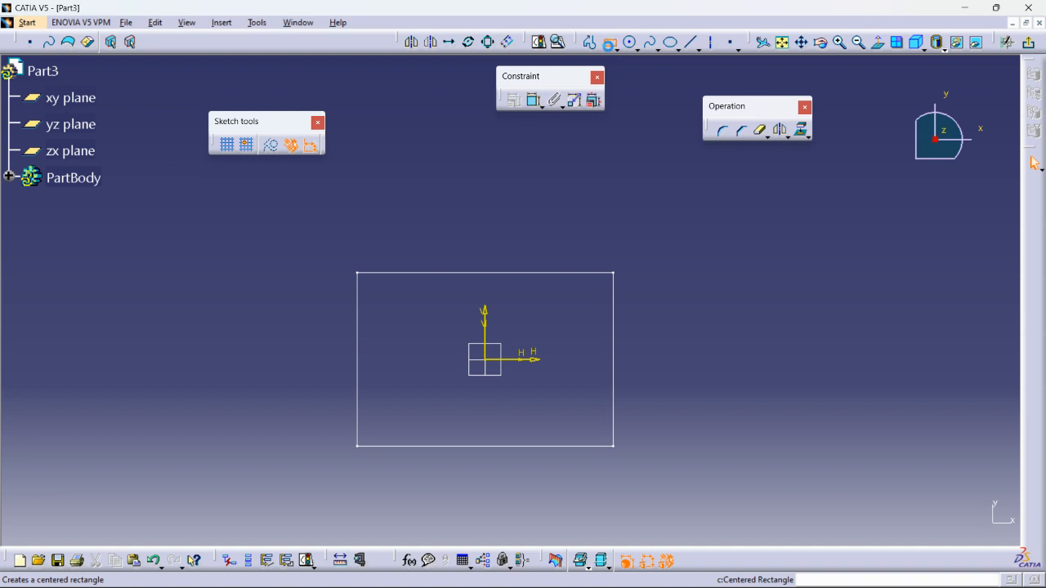
pyautogui.click(610, 44)
pyautogui.click(487, 359)
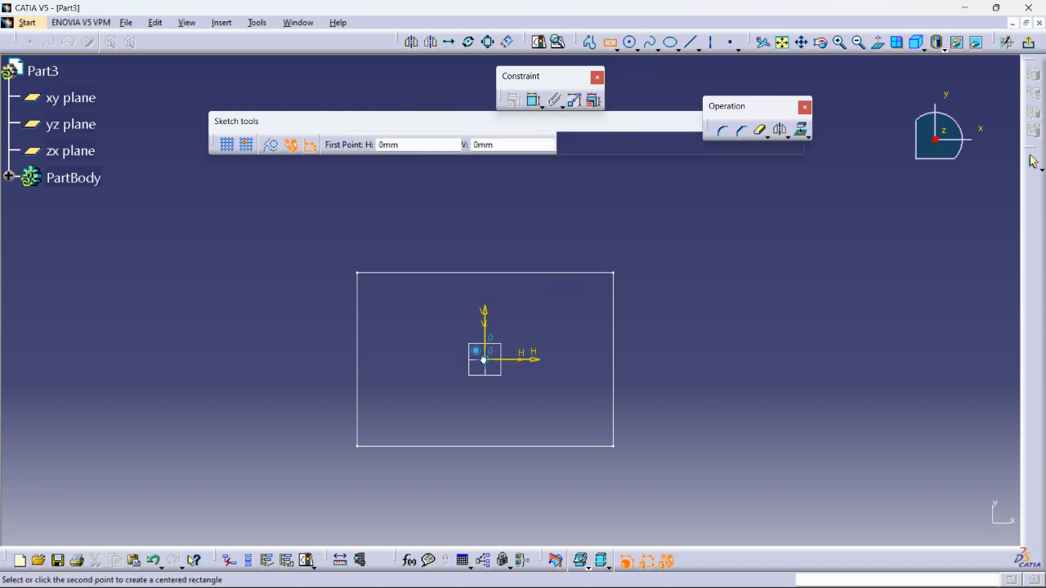
pyautogui.click(570, 397)
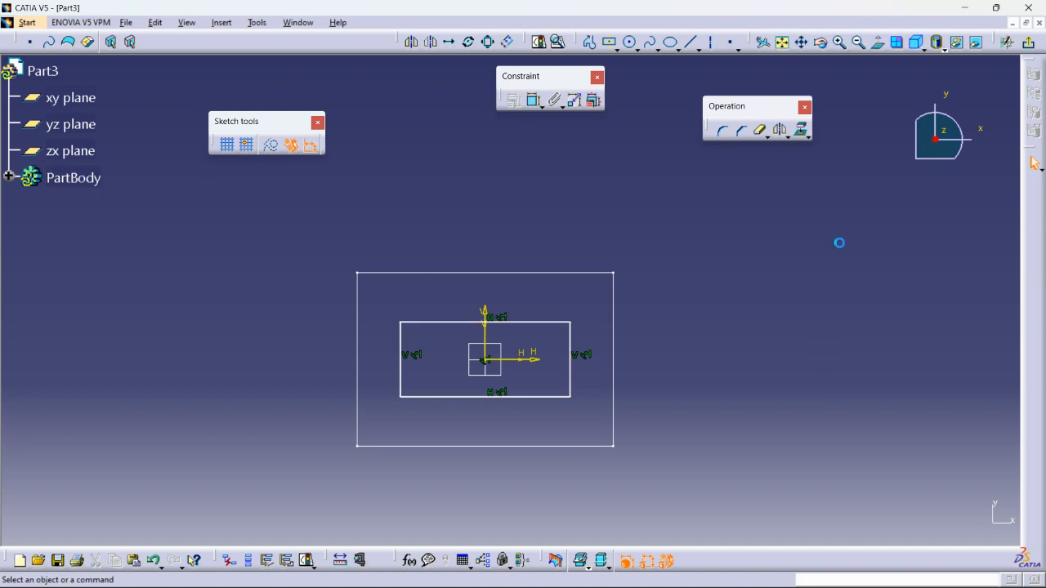
pyautogui.click(1028, 42)
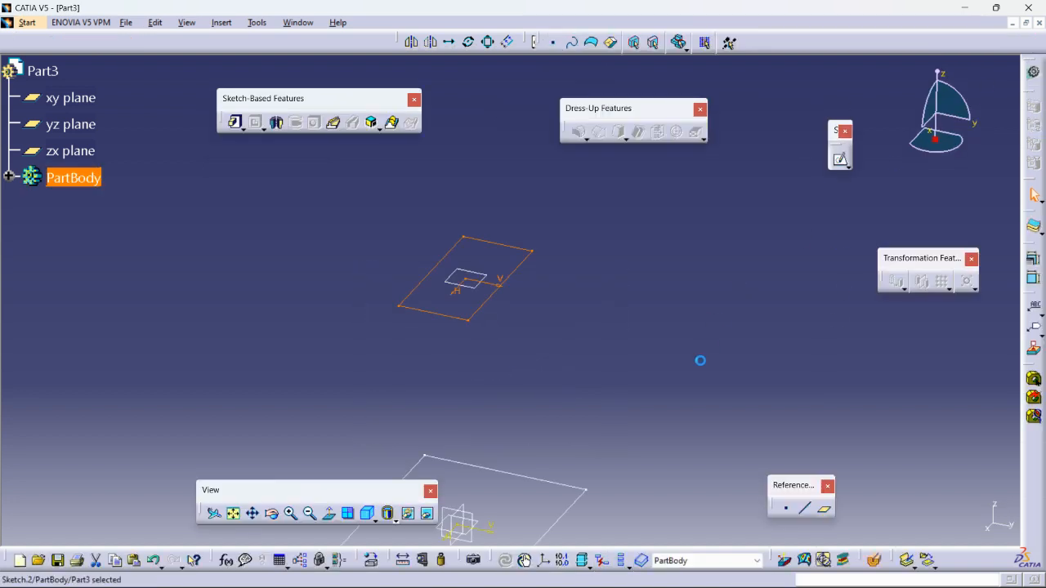
pyautogui.click(650, 319)
# Start a multi-sections solid with the large rectangle on the xy plane and the smaller rectangle on the offset plane as sections.
pyautogui.moveTo(651, 318)
pyautogui.mouseDown(button='middle')
pyautogui.moveTo(648, 350)
pyautogui.moveTo(653, 320)
pyautogui.mouseUp(button='middle')
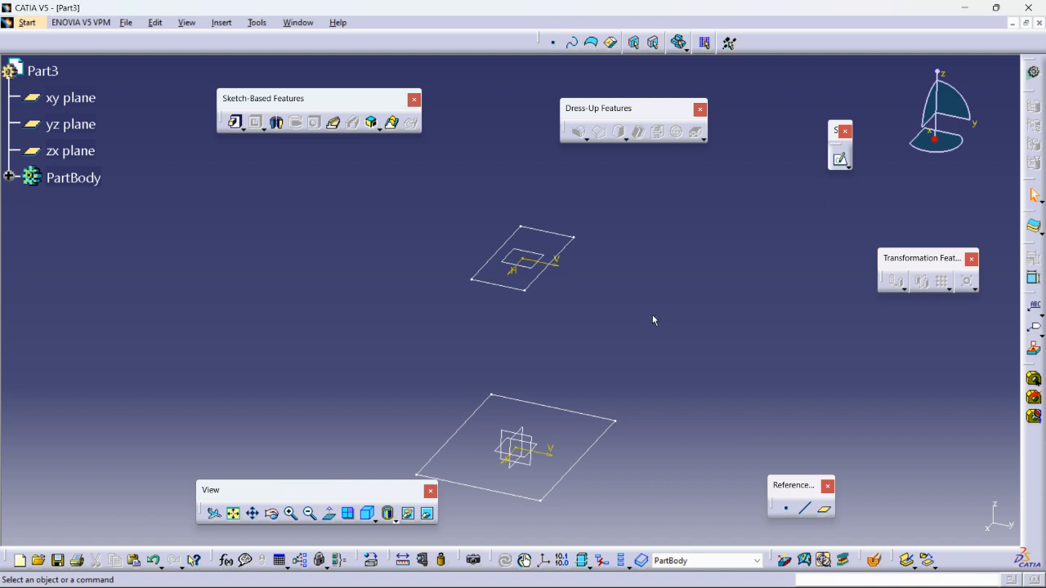
pyautogui.click(394, 124)
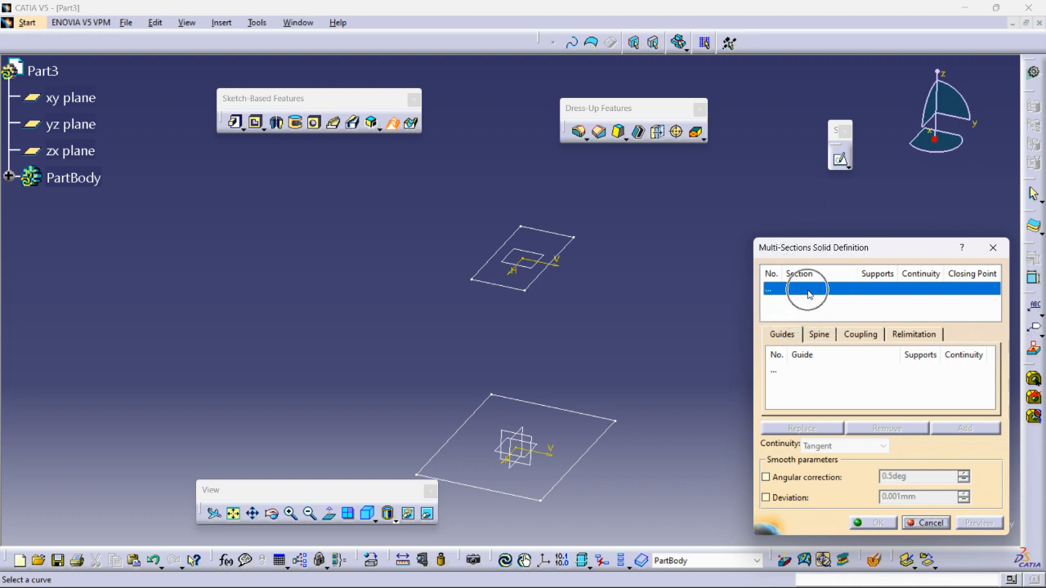
pyautogui.click(593, 452)
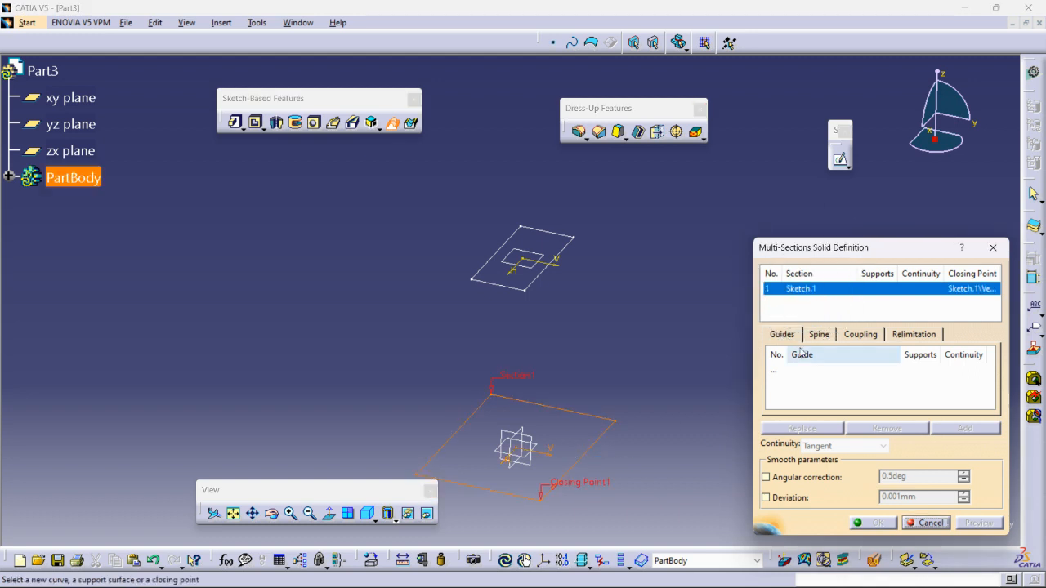
pyautogui.click(576, 245)
# Examine the closing points and their arrow directions on both rectangular sections.
pyautogui.moveTo(599, 381); pyautogui.dragTo(634, 320, button='middle')
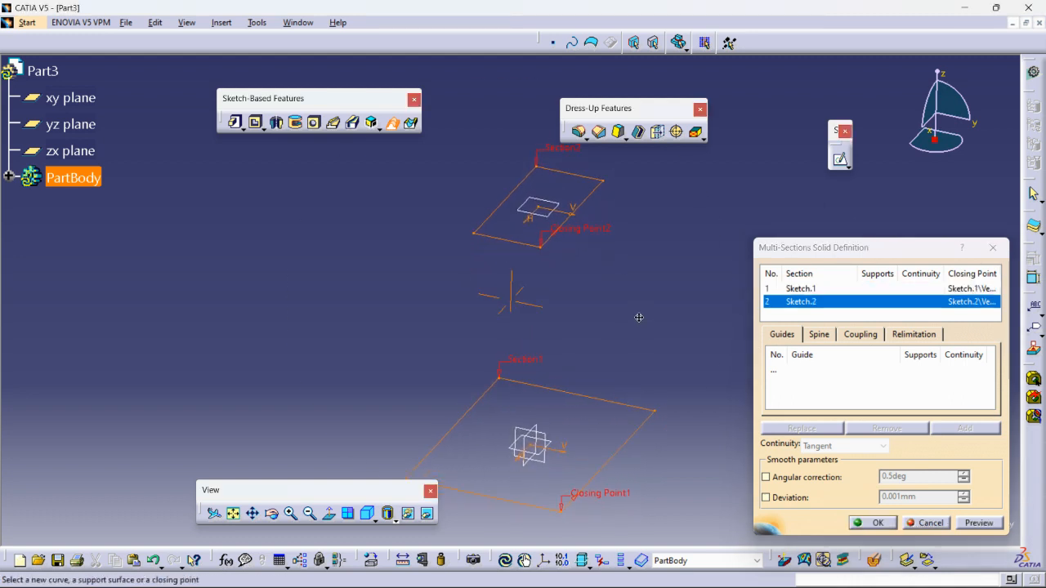
pyautogui.click(605, 504)
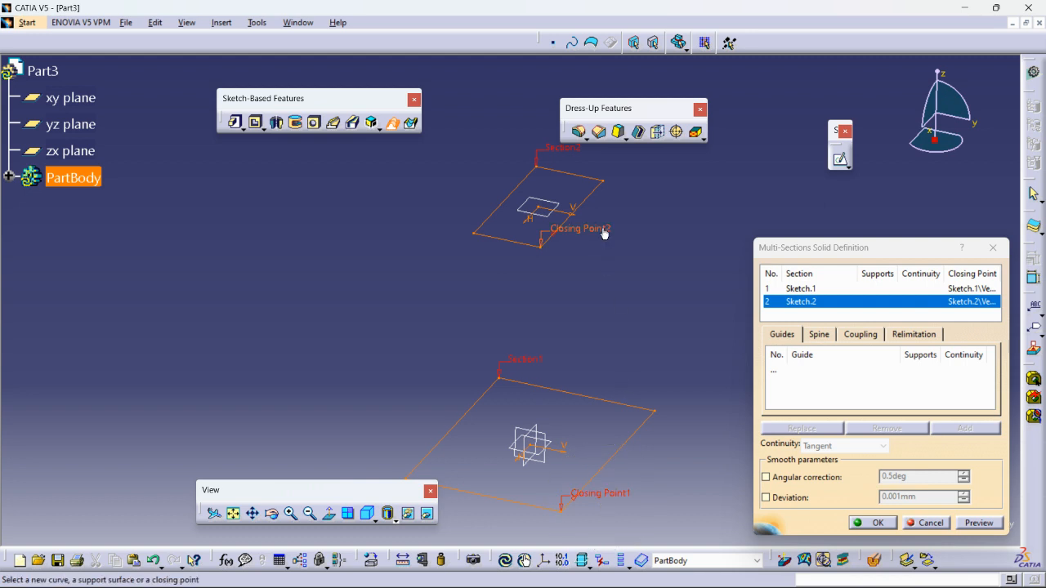
pyautogui.moveTo(680, 295); pyautogui.dragTo(678, 277, button='middle')
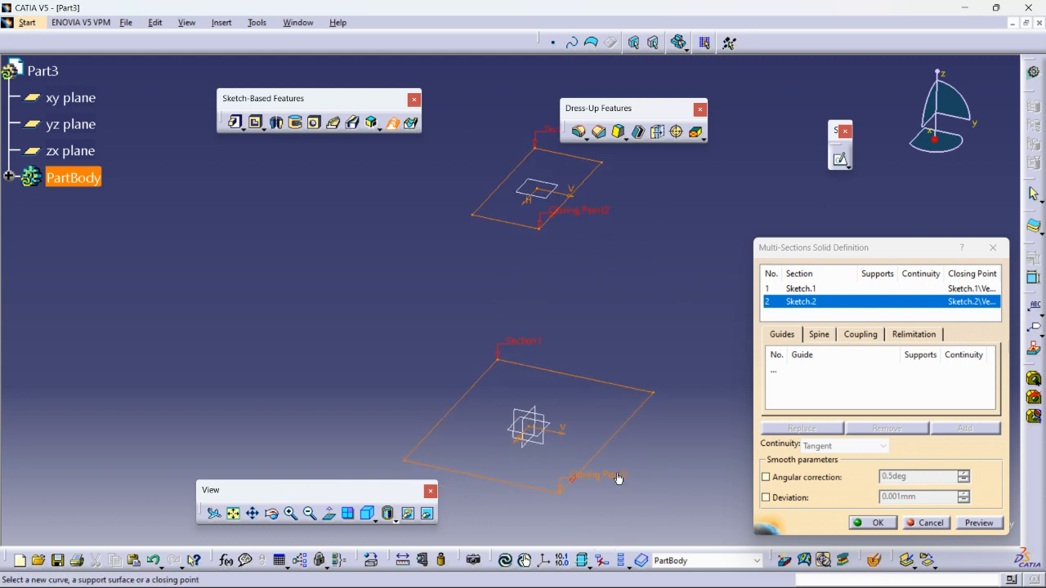
pyautogui.moveTo(555, 224); pyautogui.dragTo(610, 220, button='middle')
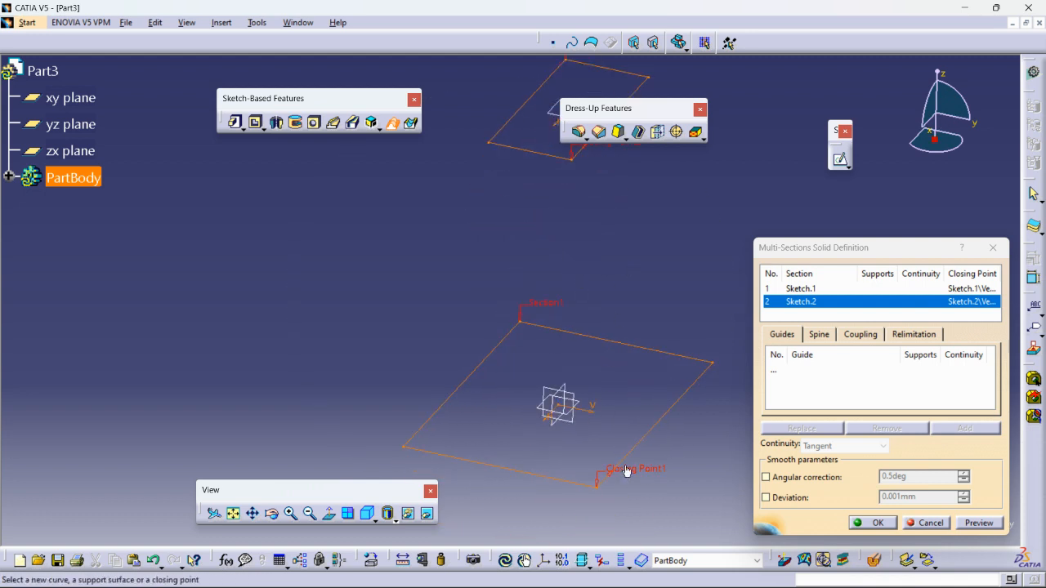
pyautogui.moveTo(614, 390); pyautogui.dragTo(594, 328, button='middle')
pyautogui.moveTo(619, 391); pyautogui.dragTo(476, 182, button='middle')
pyautogui.moveTo(367, 466)
pyautogui.mouseDown(button='middle')
pyautogui.moveTo(495, 373)
pyautogui.moveTo(654, 184)
pyautogui.moveTo(640, 360)
pyautogui.mouseUp(button='middle')
pyautogui.moveTo(569, 318); pyautogui.dragTo(566, 371, button='middle')
pyautogui.click(544, 338)
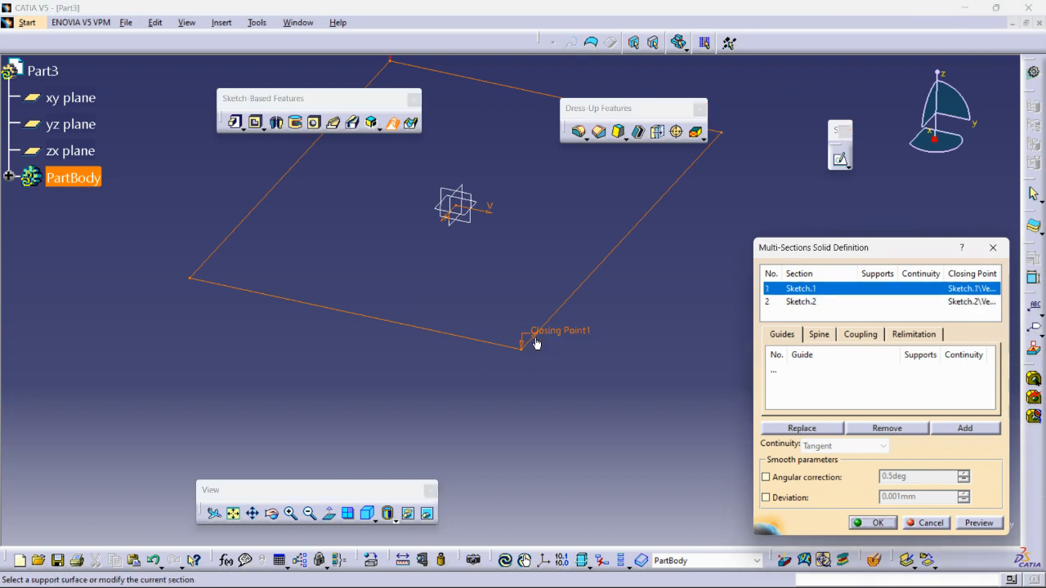
pyautogui.click(544, 350)
pyautogui.moveTo(605, 214); pyautogui.dragTo(593, 359, button='middle')
pyautogui.moveTo(595, 235)
pyautogui.mouseDown(button='middle')
pyautogui.moveTo(584, 477)
pyautogui.moveTo(578, 358)
pyautogui.mouseUp(button='middle')
pyautogui.moveTo(462, 394)
pyautogui.mouseDown(button='middle')
pyautogui.moveTo(564, 405)
pyautogui.moveTo(566, 419)
pyautogui.mouseUp(button='middle')
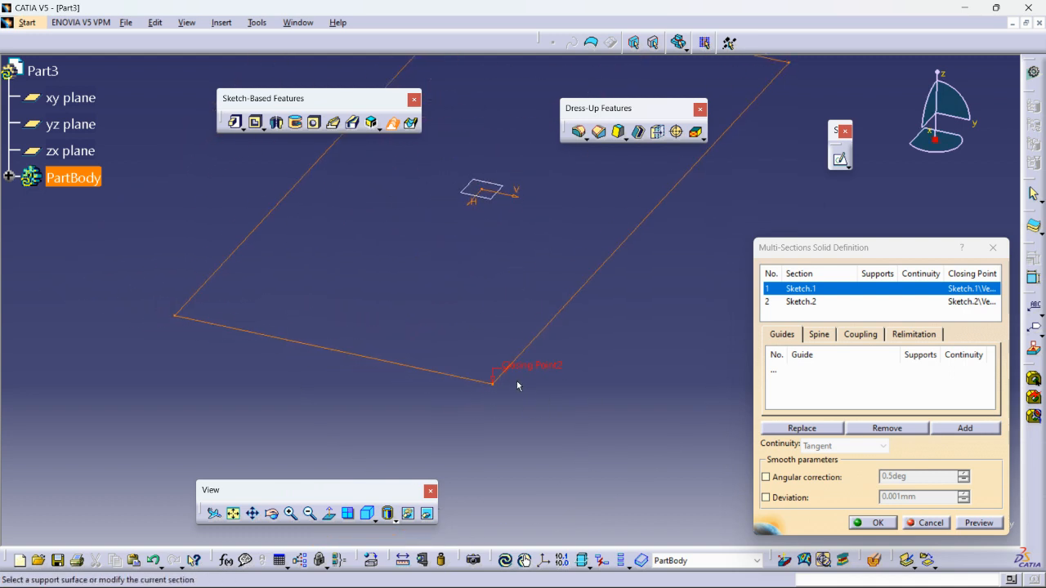
pyautogui.moveTo(536, 382); pyautogui.dragTo(556, 470, button='middle')
pyautogui.moveTo(593, 408); pyautogui.dragTo(586, 324, button='middle')
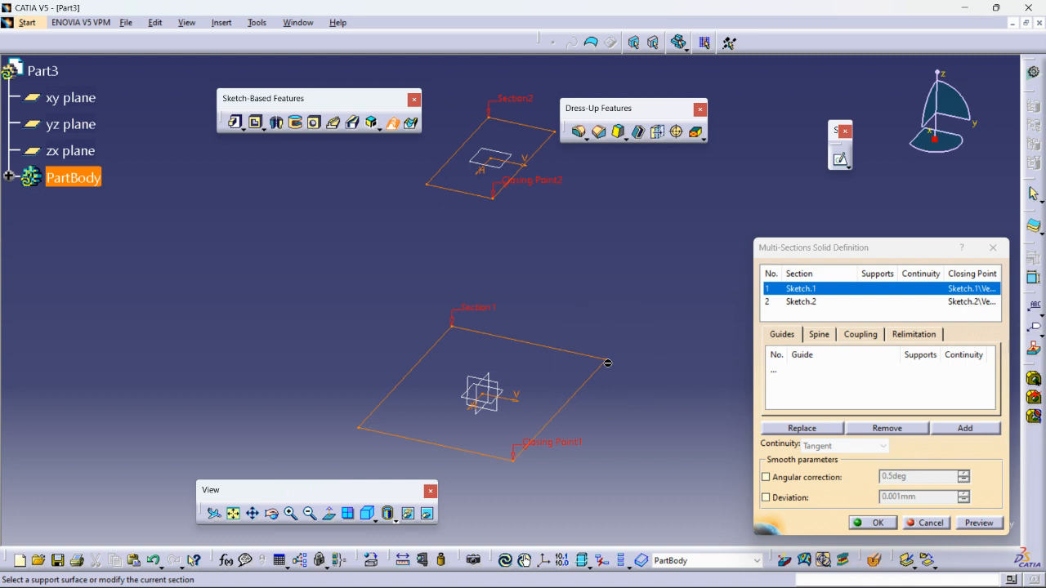
pyautogui.scroll(-1, 571, 196)
pyautogui.moveTo(570, 196); pyautogui.dragTo(576, 308, button='middle')
pyautogui.click(535, 217)
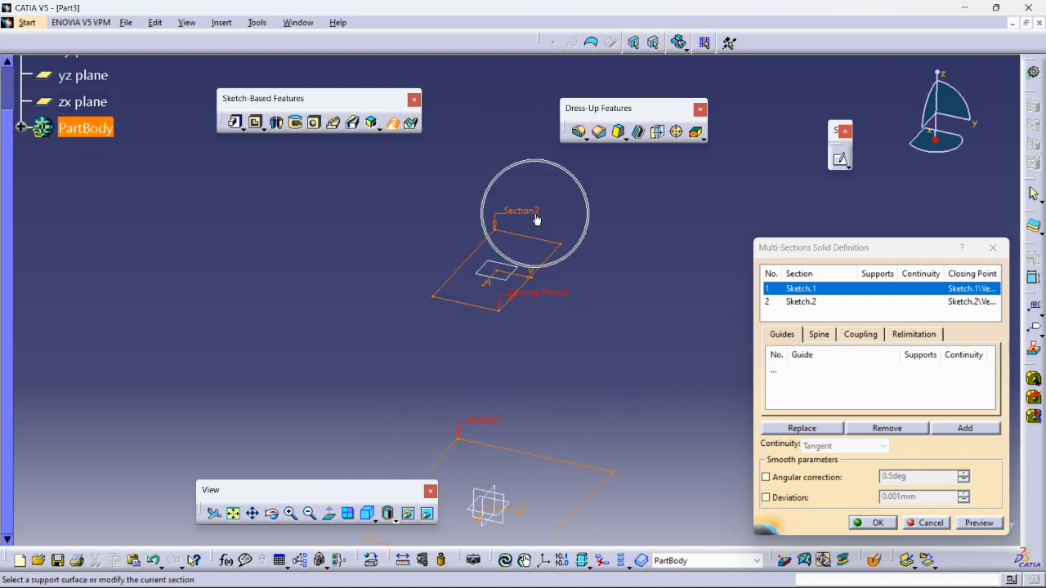
pyautogui.moveTo(593, 362)
pyautogui.mouseDown(button='middle')
pyautogui.moveTo(604, 295)
pyautogui.moveTo(588, 271)
pyautogui.moveTo(572, 281)
pyautogui.mouseUp(button='middle')
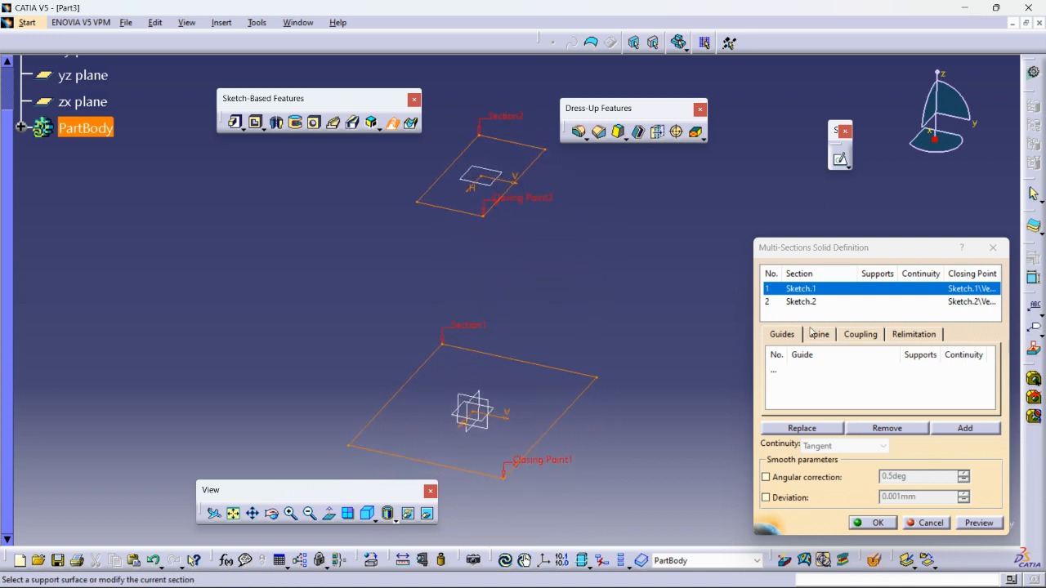
# Preview the multi-sections solid between the two rectangles, inspect it from another angle, and cancel the feature.
pyautogui.click(975, 523)
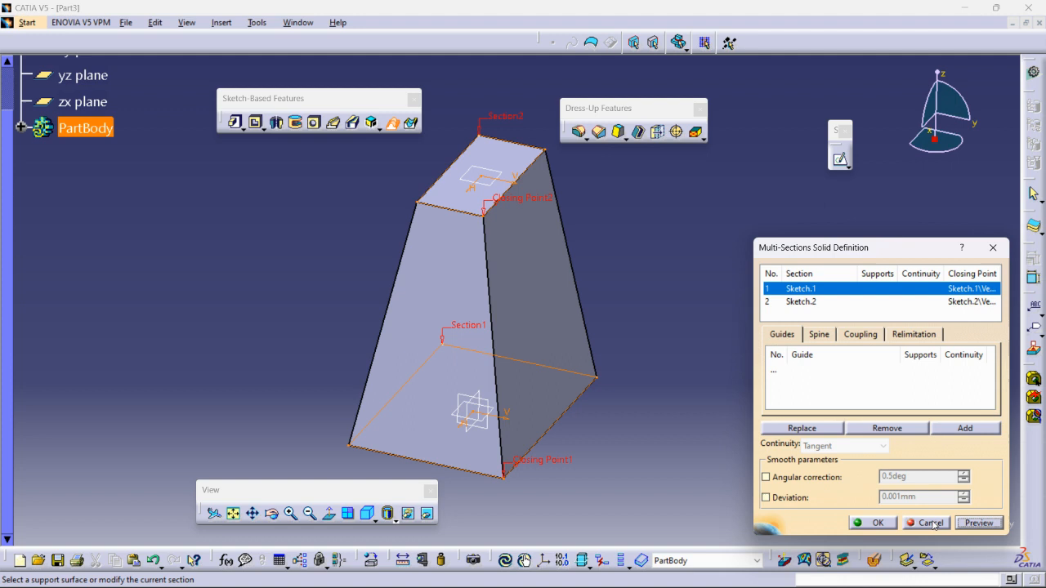
pyautogui.moveTo(601, 387); pyautogui.dragTo(629, 368, button='middle')
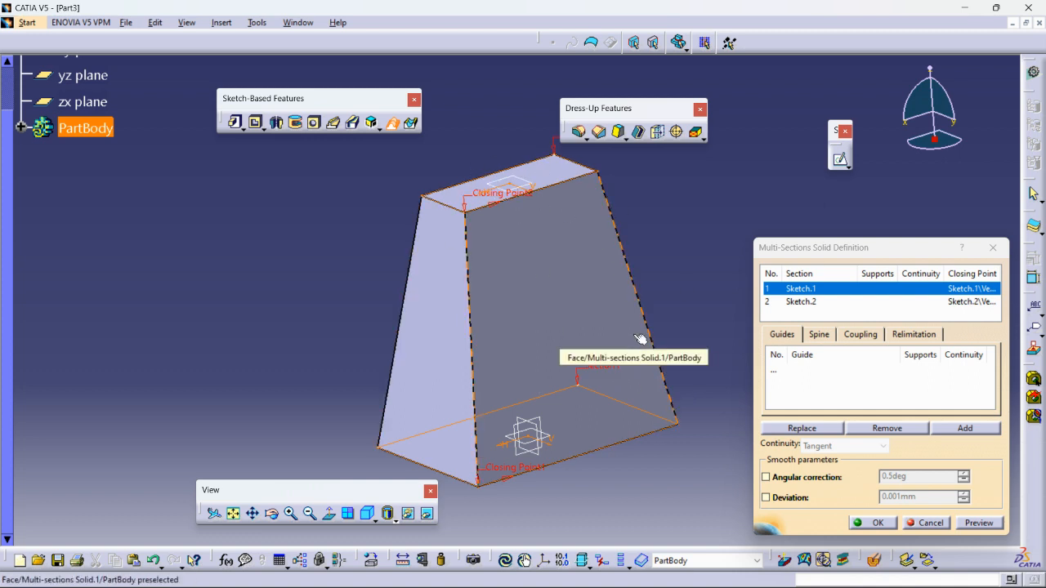
pyautogui.click(936, 523)
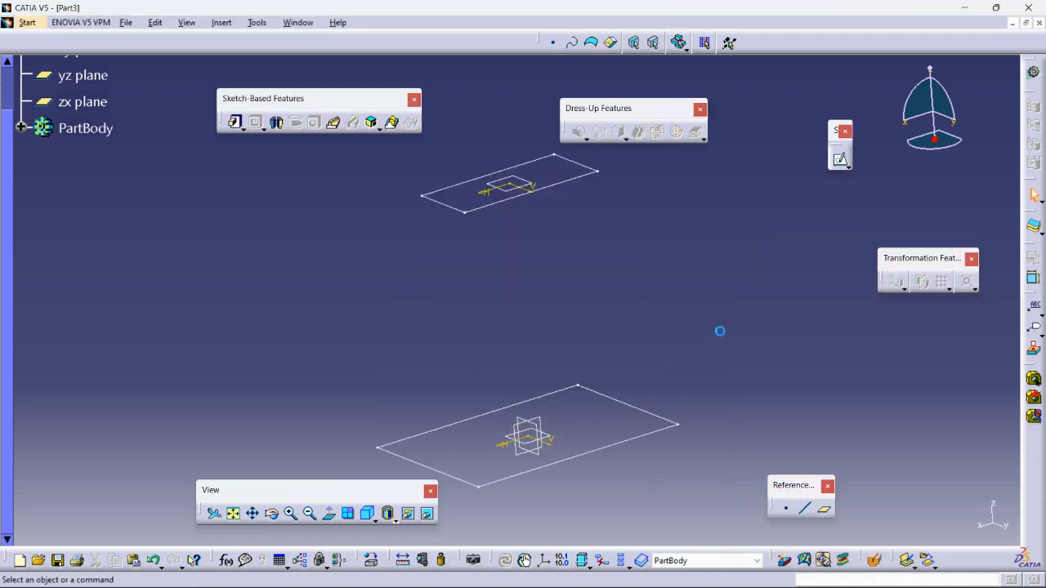
# Hide the smaller rectangle sketch and sketch a circle centered at the origin on the offset plane.
pyautogui.rightClick(558, 186)
pyautogui.click(585, 223)
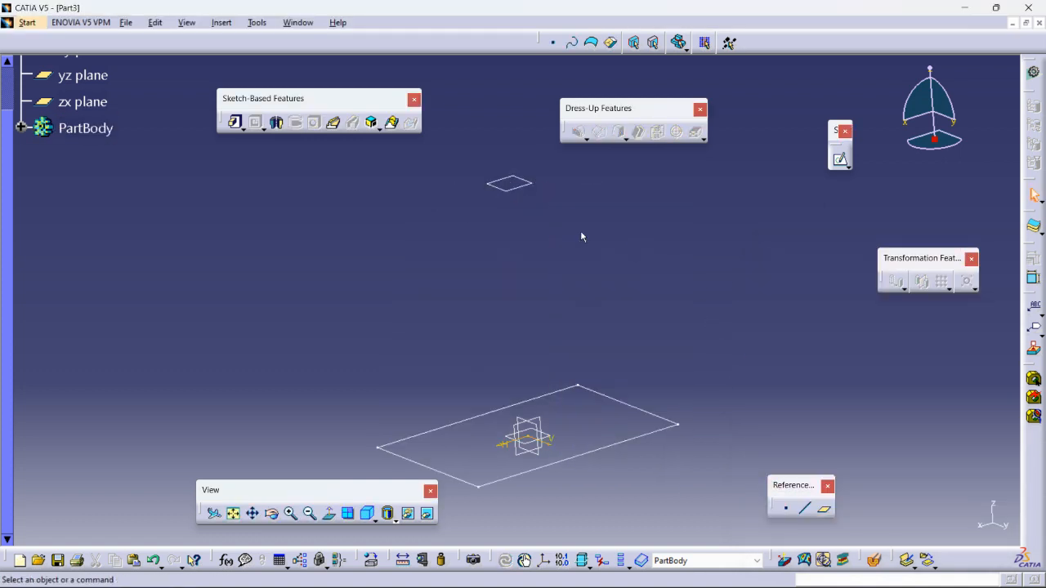
pyautogui.click(530, 186)
pyautogui.click(841, 159)
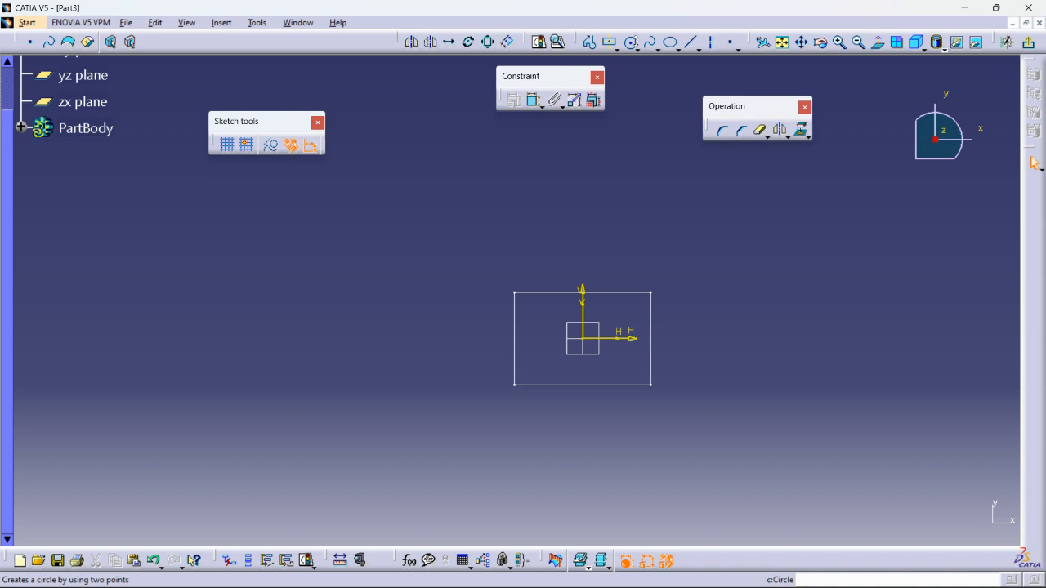
pyautogui.click(632, 45)
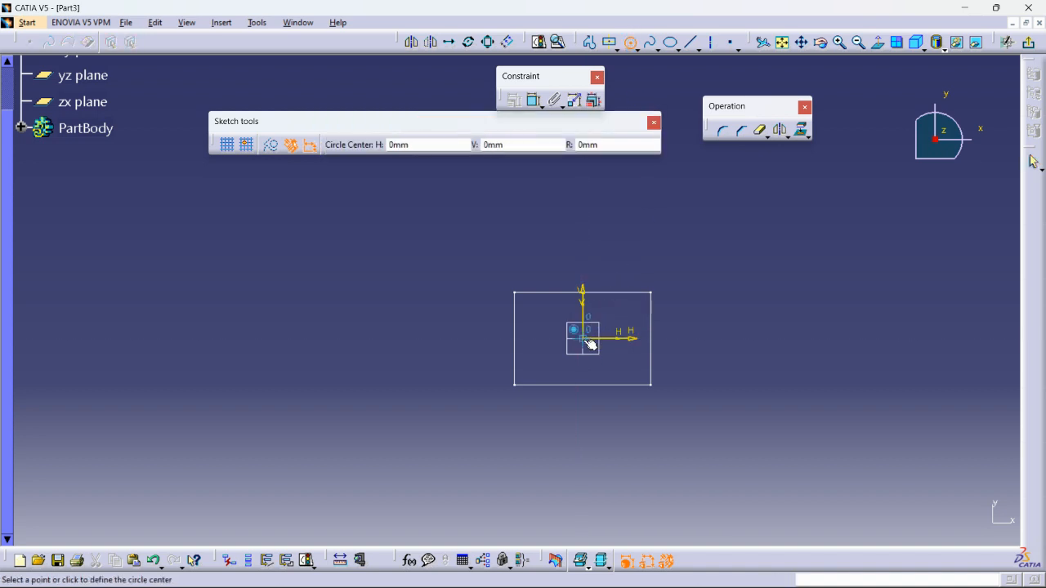
pyautogui.click(588, 341)
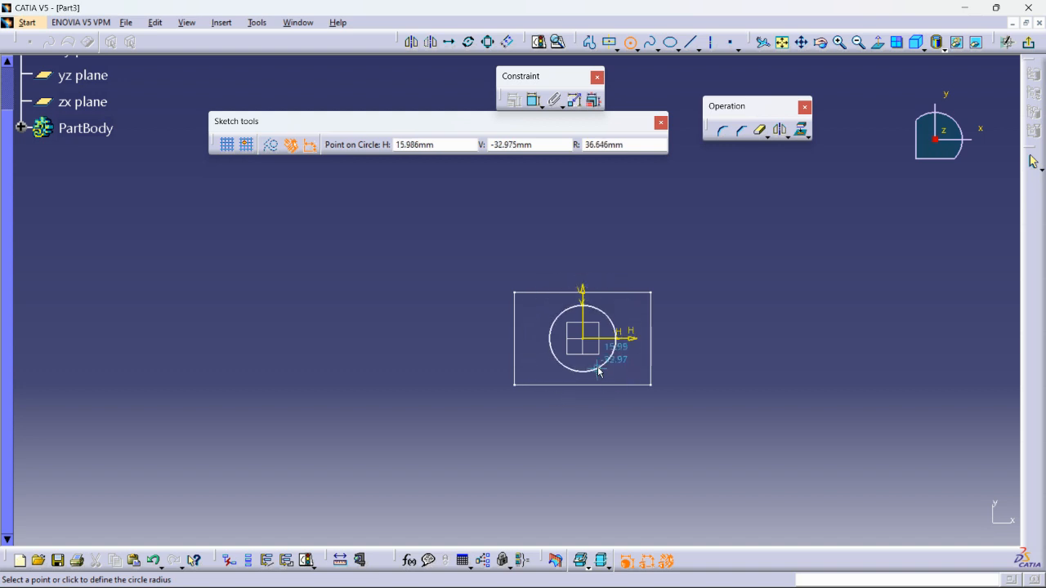
pyautogui.click(605, 361)
pyautogui.click(1029, 42)
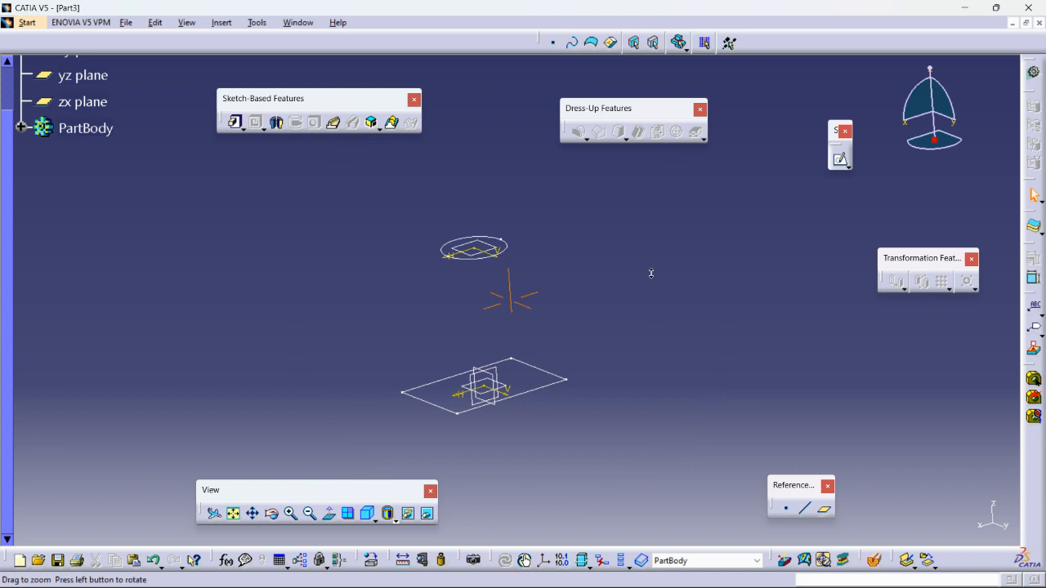
# Start a multi-sections solid with the circle and the large rectangle as sections, and try to preview it.
pyautogui.click(392, 123)
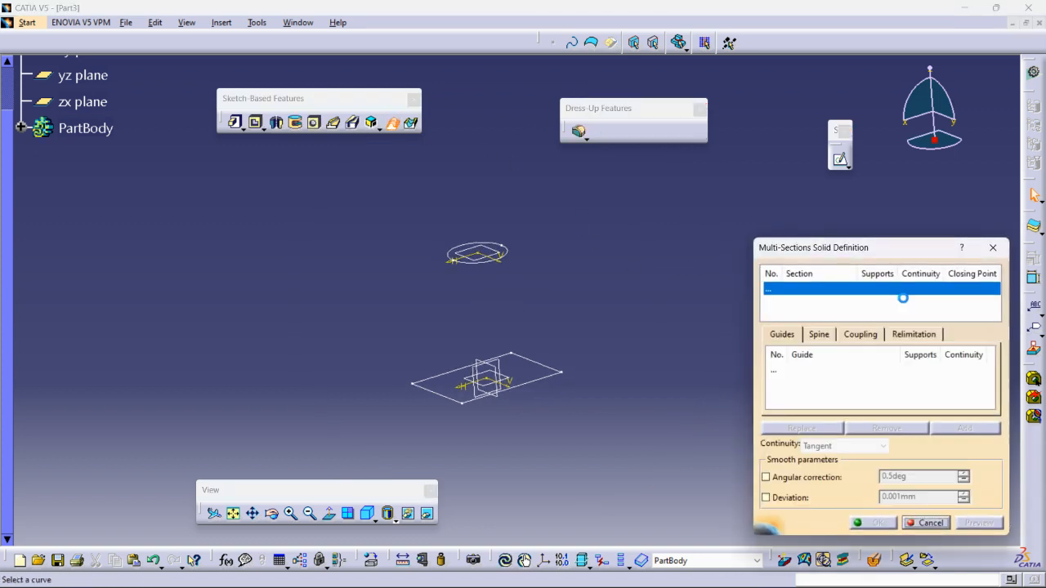
pyautogui.click(508, 253)
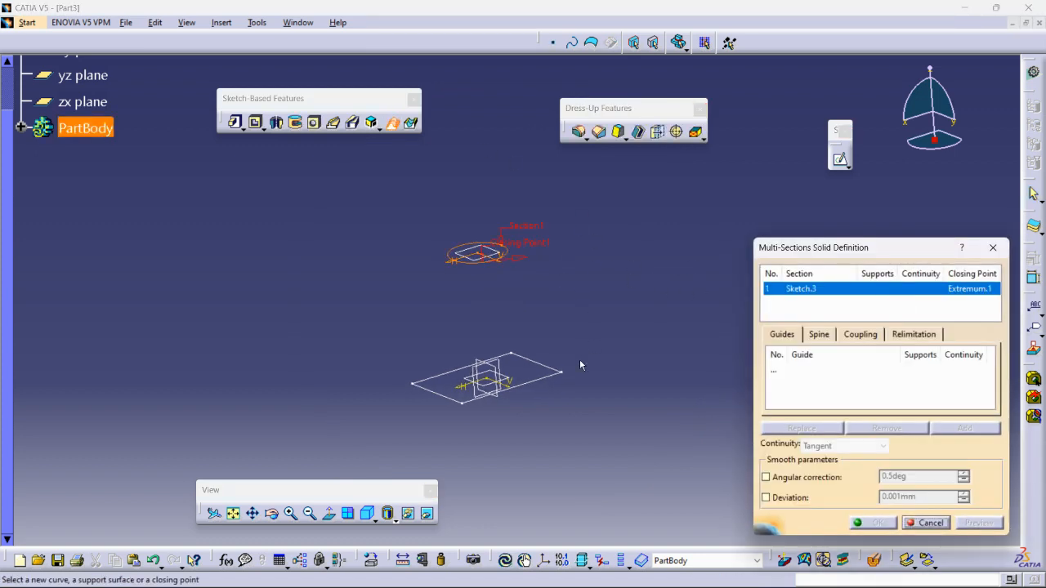
pyautogui.click(552, 382)
pyautogui.moveTo(608, 322)
pyautogui.keyDown('ctrl'); pyautogui.mouseDown(button='middle')
pyautogui.moveTo(610, 289)
pyautogui.moveTo(629, 281)
pyautogui.mouseUp(button='middle'); pyautogui.keyUp('ctrl')
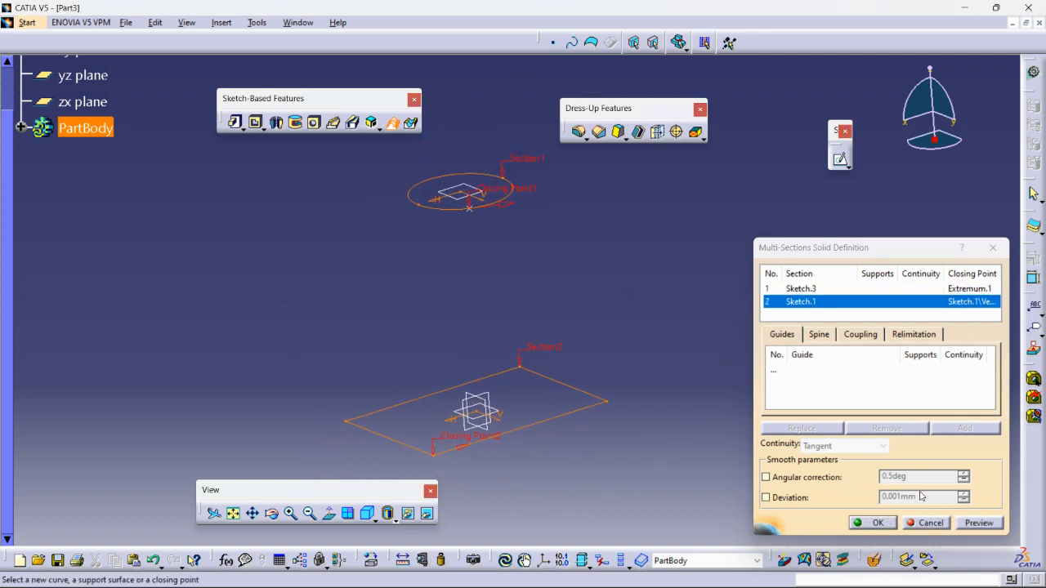
pyautogui.click(980, 525)
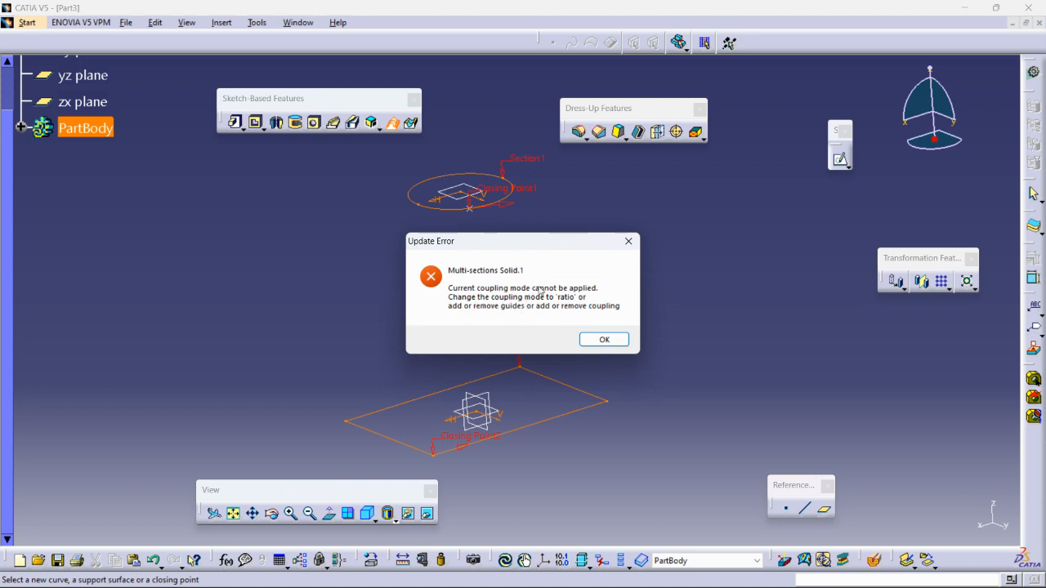
pyautogui.click(587, 337)
# Set the sections coupling of the multi-sections solid to Ratio.
pyautogui.click(873, 339)
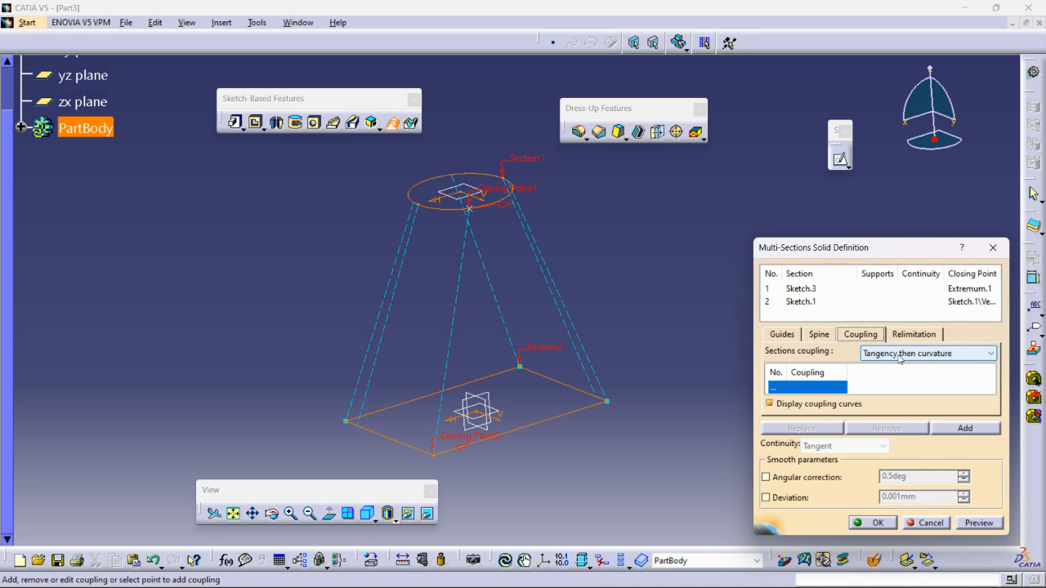
pyautogui.click(899, 356)
pyautogui.click(891, 368)
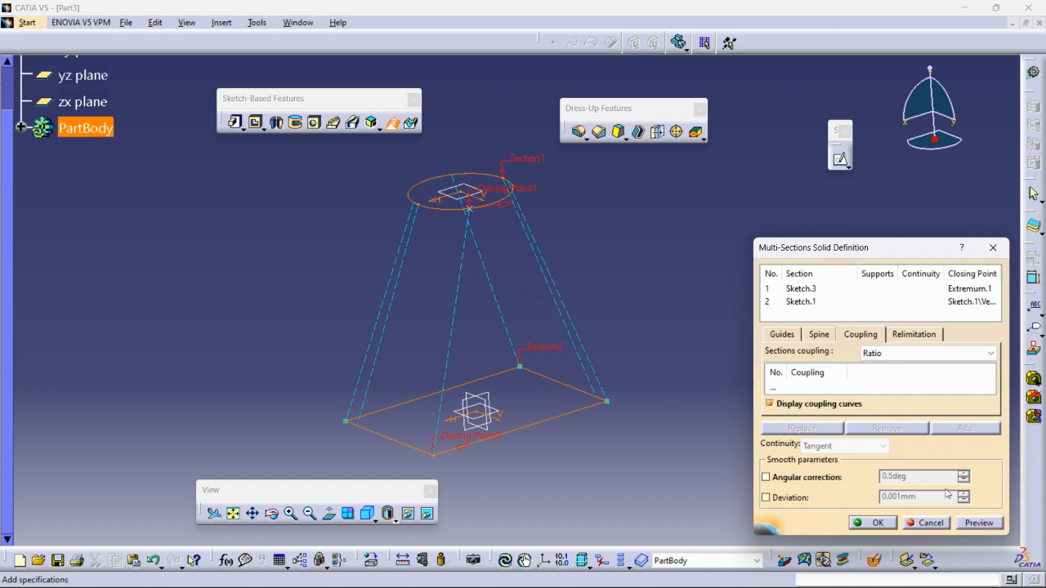
# Inspect the previewed circle-to-rectangle solid from a higher angle, check the available coupling modes, and cancel the feature.
pyautogui.moveTo(588, 297); pyautogui.dragTo(531, 362, button='middle')
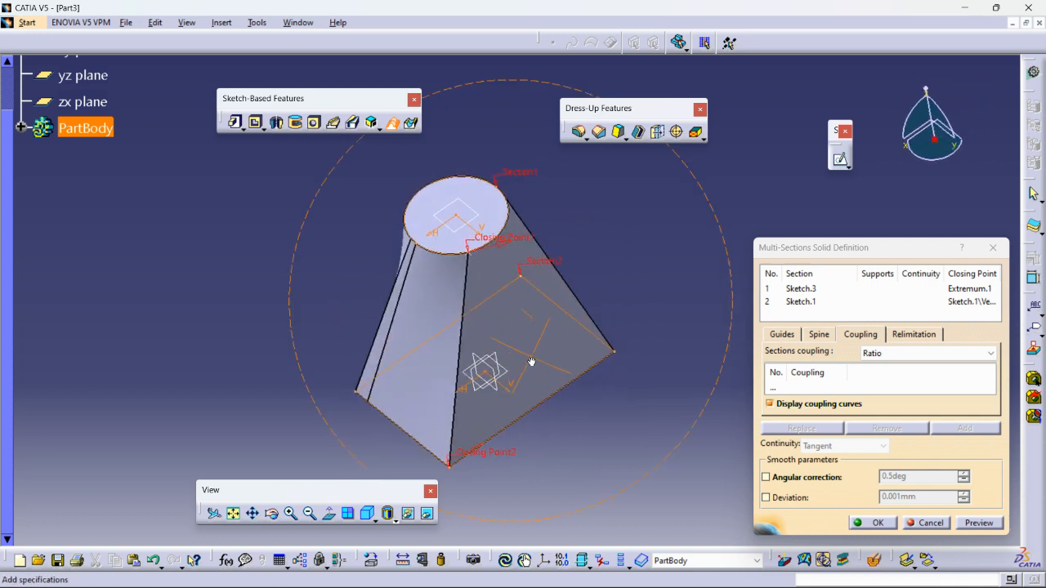
pyautogui.click(892, 354)
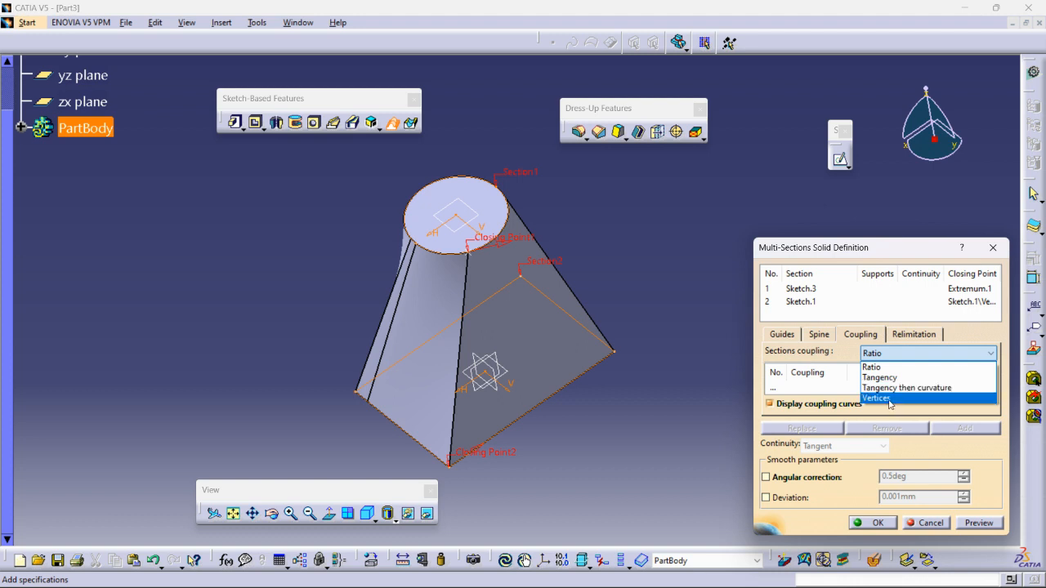
pyautogui.click(723, 410)
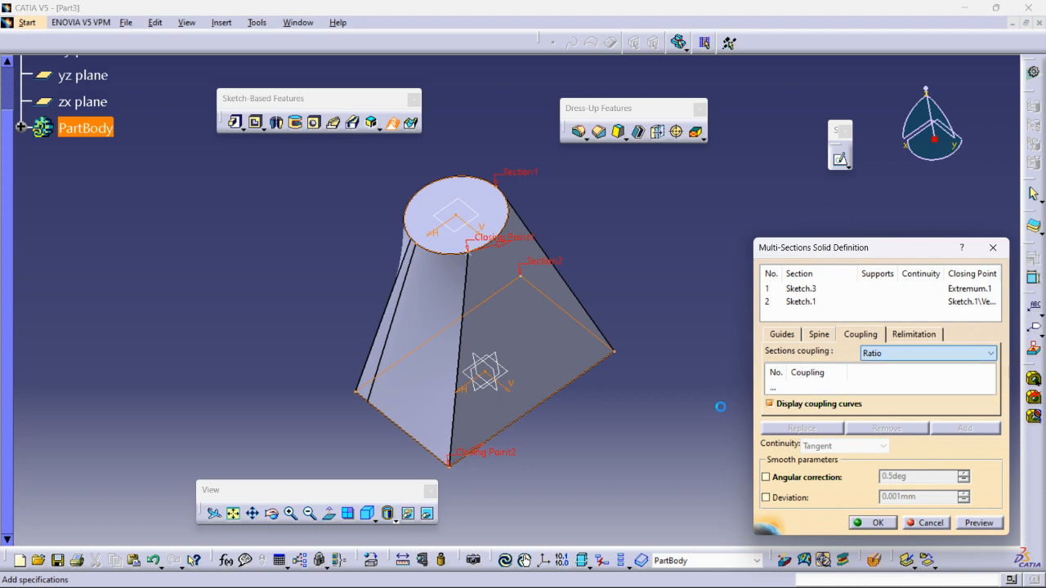
pyautogui.click(931, 524)
# Hide the circle sketch and start a new sketch on the offset plane.
pyautogui.rightClick(502, 223)
pyautogui.click(543, 270)
pyautogui.click(471, 222)
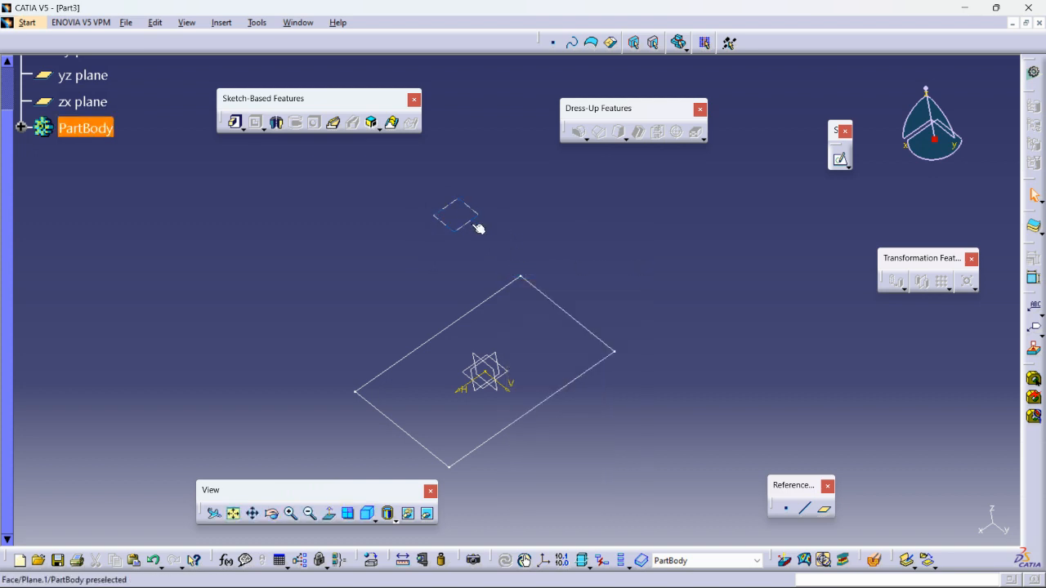
pyautogui.click(840, 158)
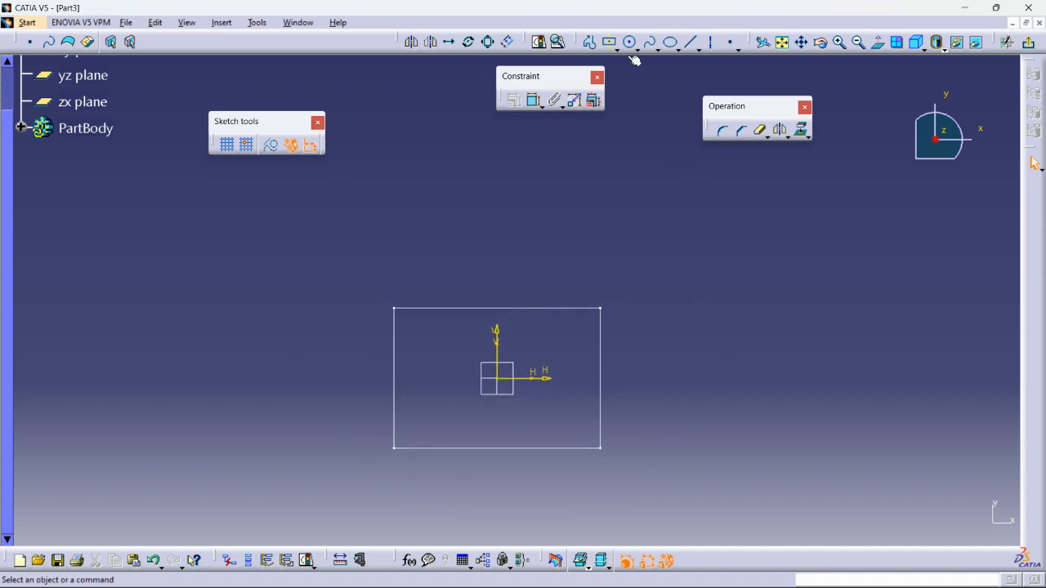
# Draw a closed irregular five-sided profile around the origin with the Profile tool and exit the sketch.
pyautogui.click(597, 47)
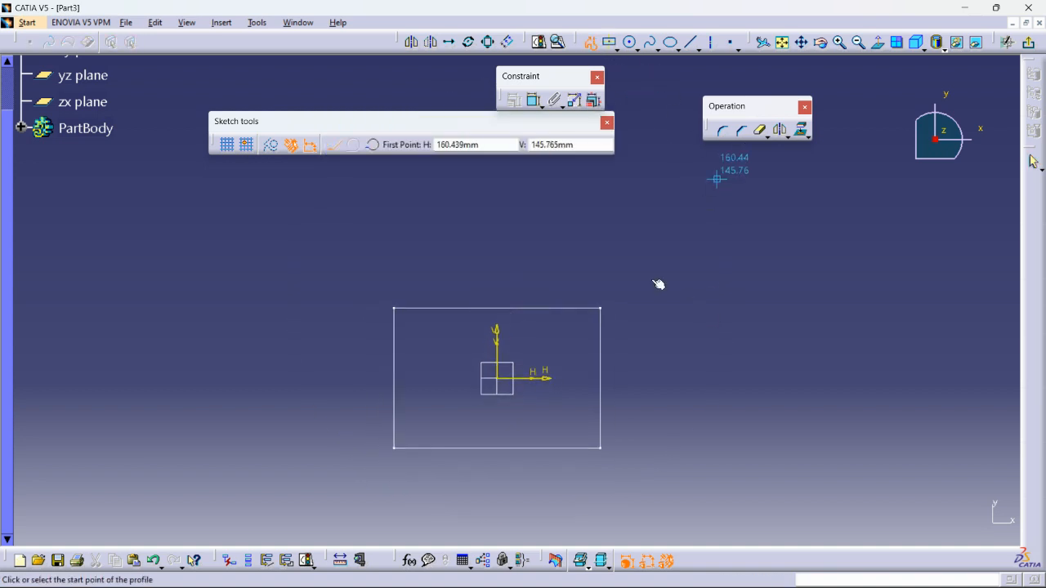
pyautogui.click(410, 383)
pyautogui.click(477, 285)
pyautogui.click(582, 319)
pyautogui.click(596, 411)
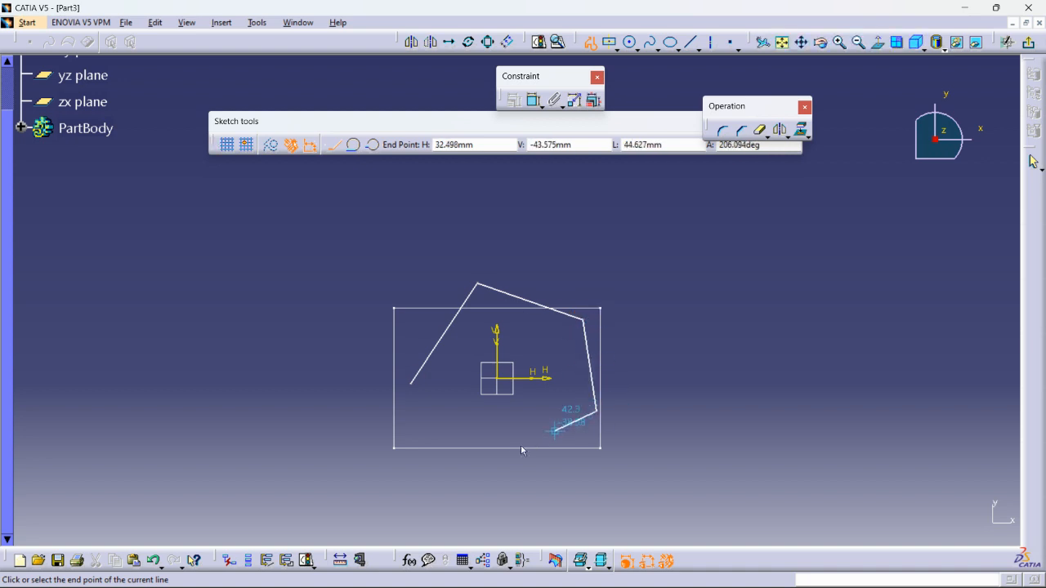
pyautogui.click(470, 473)
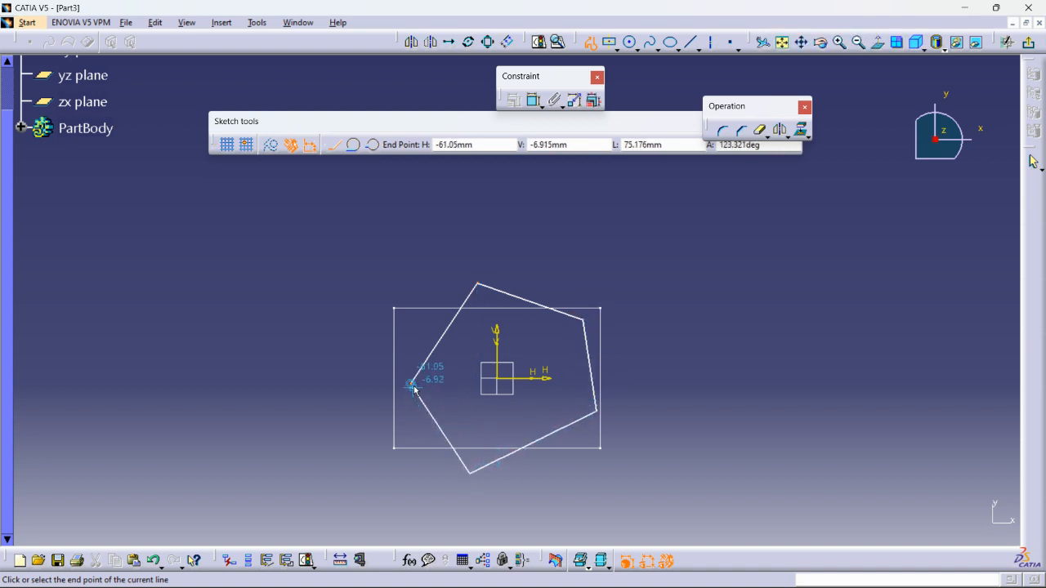
pyautogui.doubleClick(411, 382)
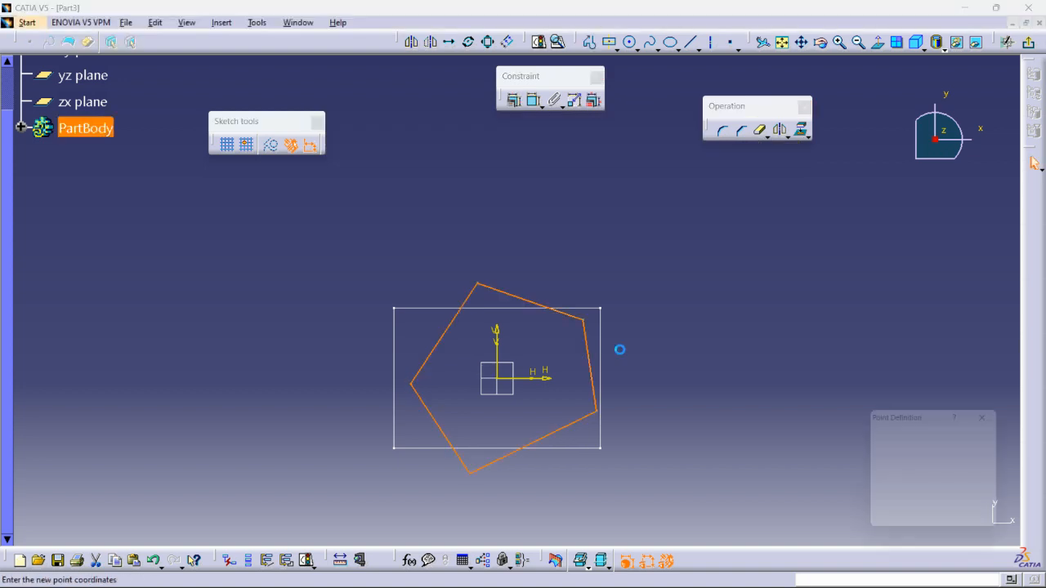
pyautogui.click(930, 530)
pyautogui.click(1028, 42)
pyautogui.click(762, 347)
# Start a multi-sections solid with the pentagon and the large rectangle as sections, and try to preview it with Tangency then curvature coupling.
pyautogui.moveTo(524, 298)
pyautogui.mouseDown(button='middle')
pyautogui.moveTo(488, 262)
pyautogui.moveTo(554, 288)
pyautogui.moveTo(616, 283)
pyautogui.mouseUp(button='middle')
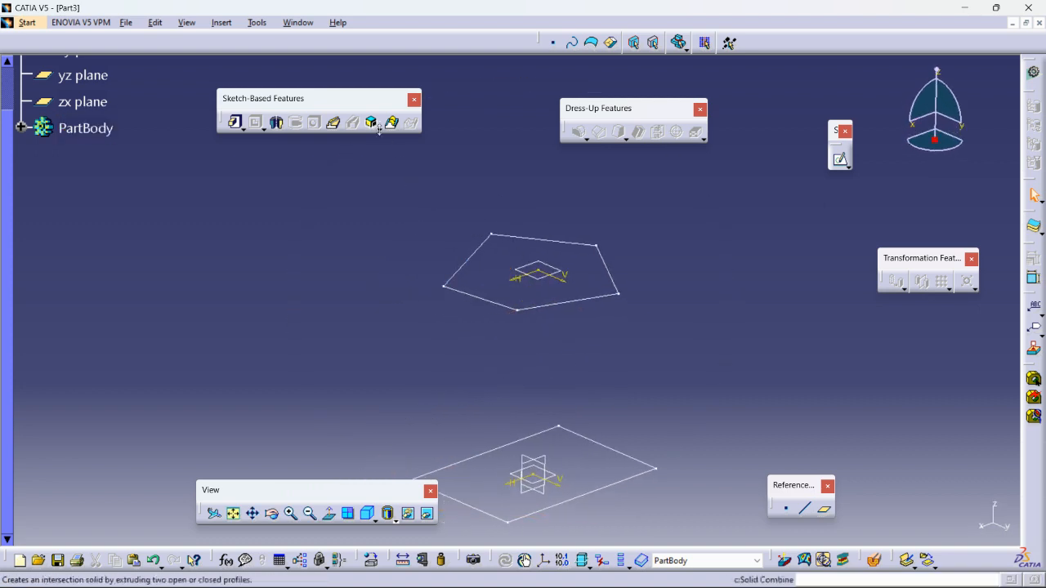
pyautogui.click(391, 121)
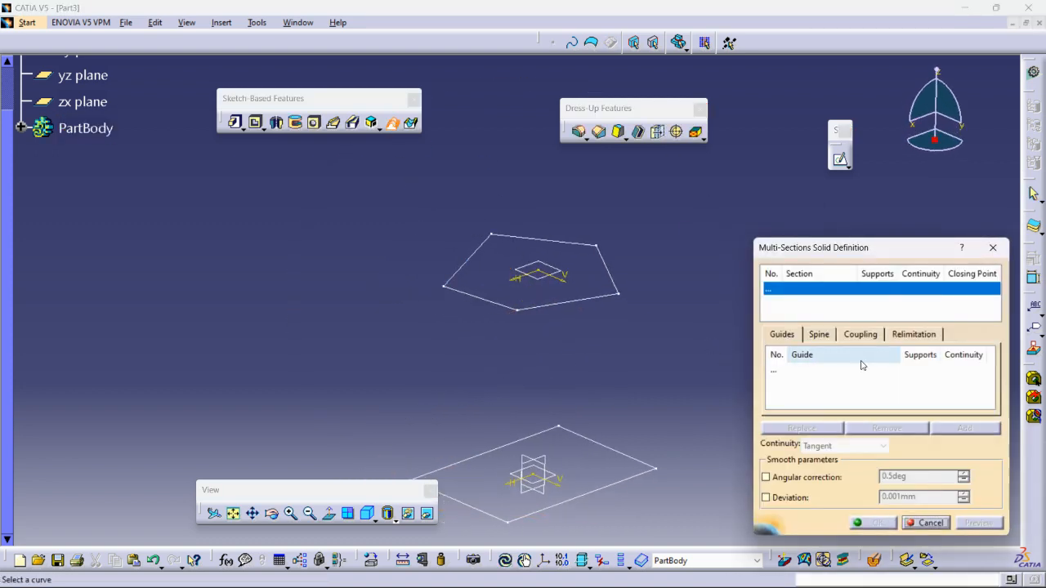
pyautogui.click(861, 335)
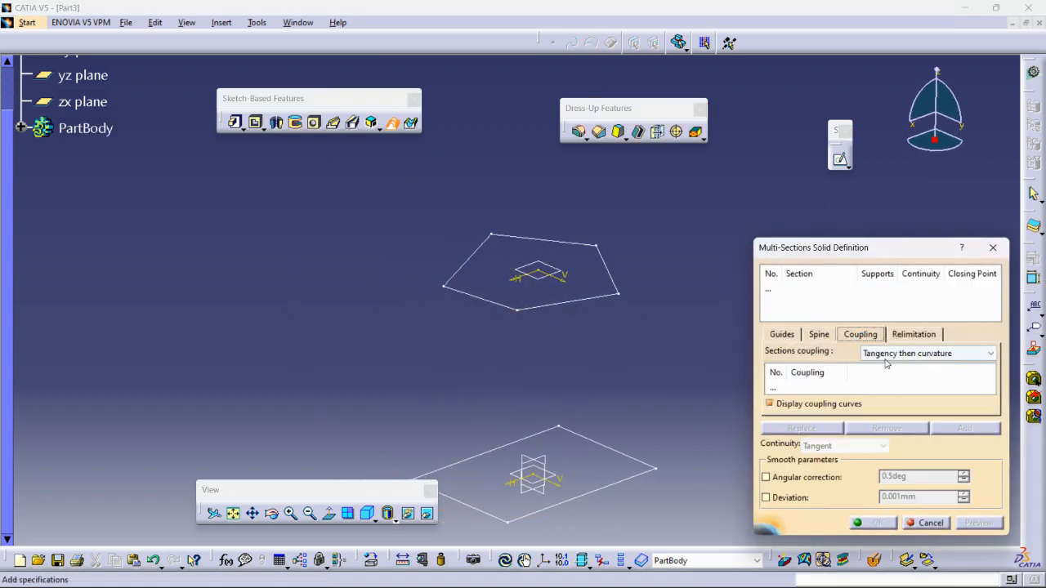
pyautogui.click(788, 291)
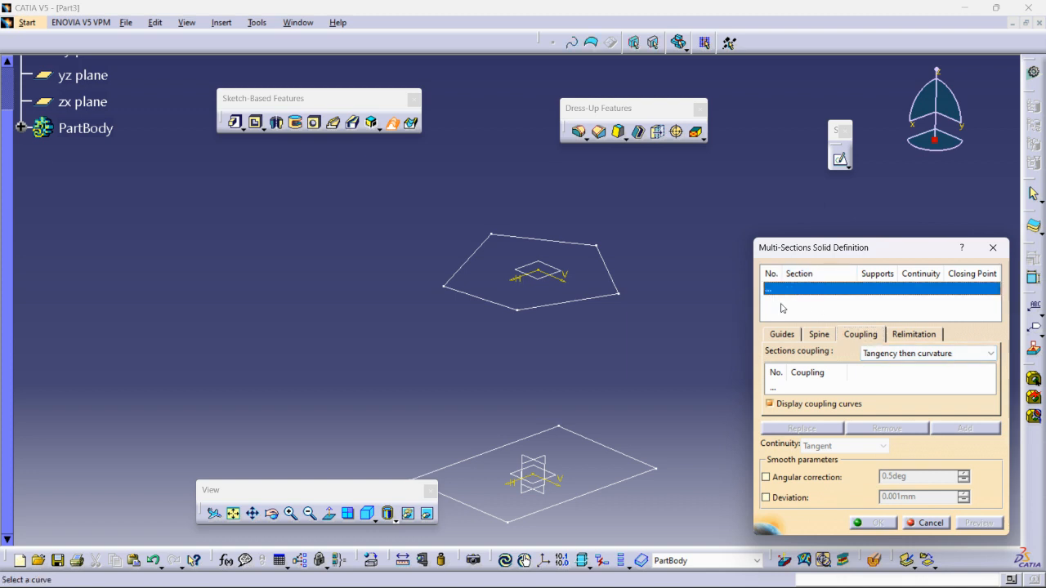
pyautogui.click(599, 298)
pyautogui.click(628, 480)
pyautogui.moveTo(631, 406); pyautogui.dragTo(683, 394, button='middle')
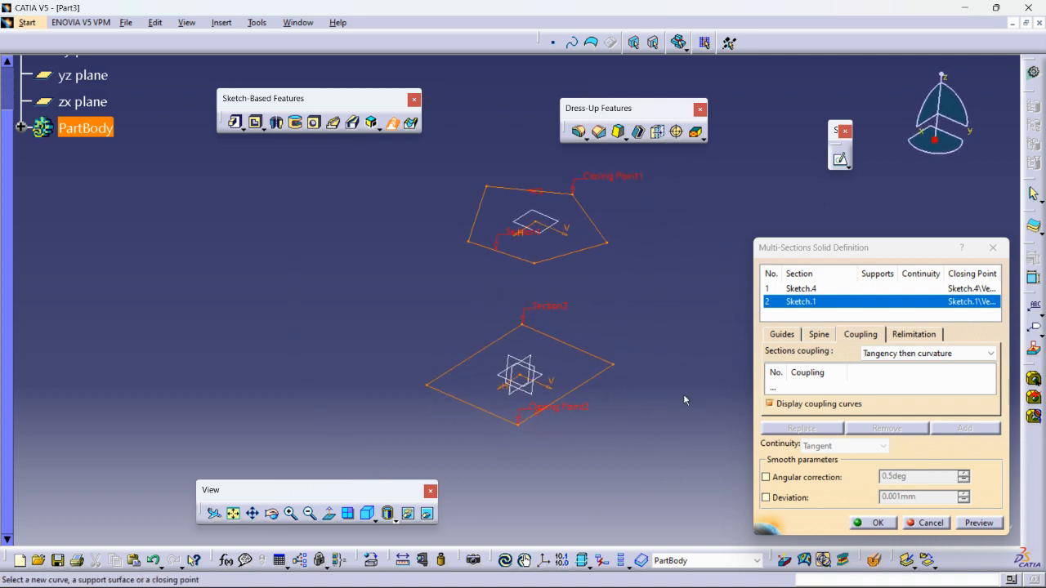
pyautogui.moveTo(619, 419); pyautogui.dragTo(628, 412, button='middle')
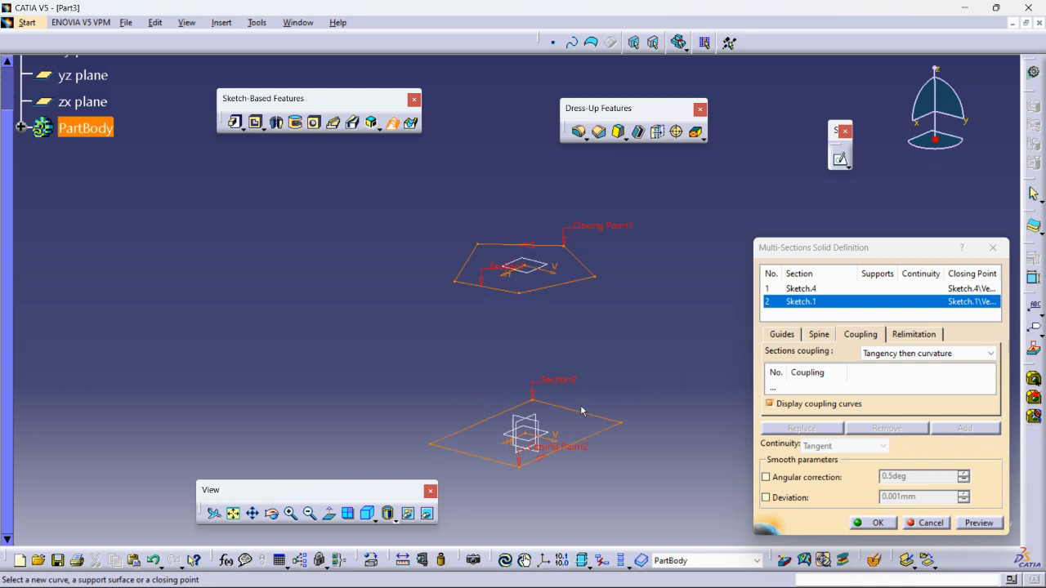
pyautogui.click(972, 523)
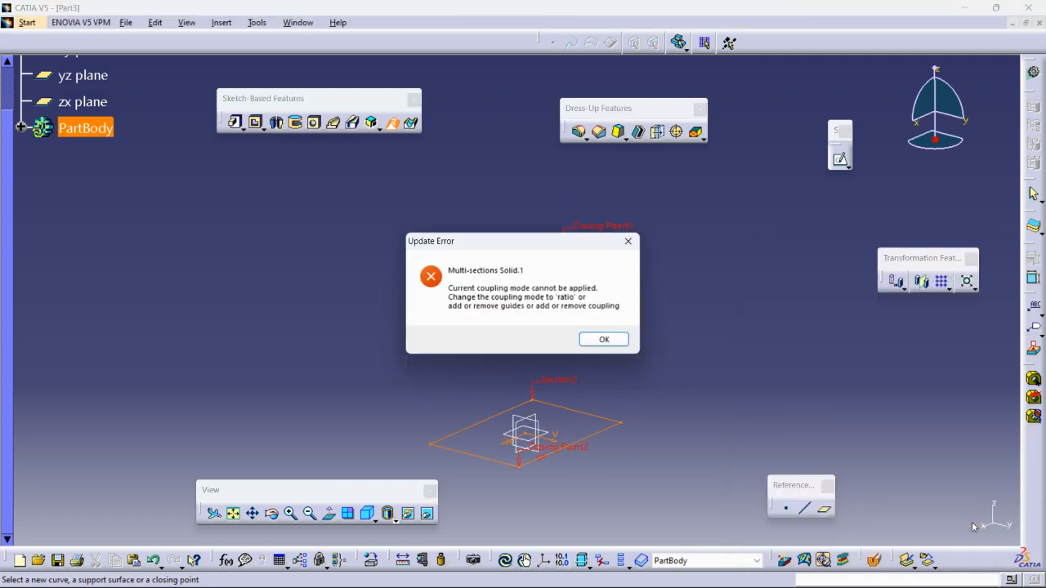
pyautogui.click(616, 343)
# Set the sections coupling to Ratio and preview the pentagon-to-rectangle solid.
pyautogui.moveTo(564, 366); pyautogui.dragTo(477, 442, button='middle')
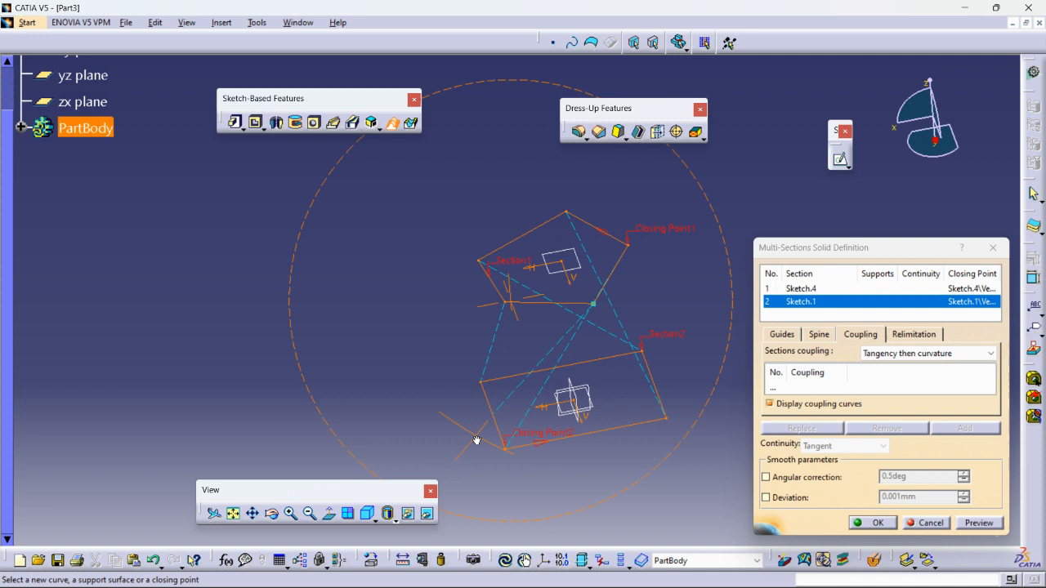
pyautogui.moveTo(612, 357); pyautogui.dragTo(546, 357, button='middle')
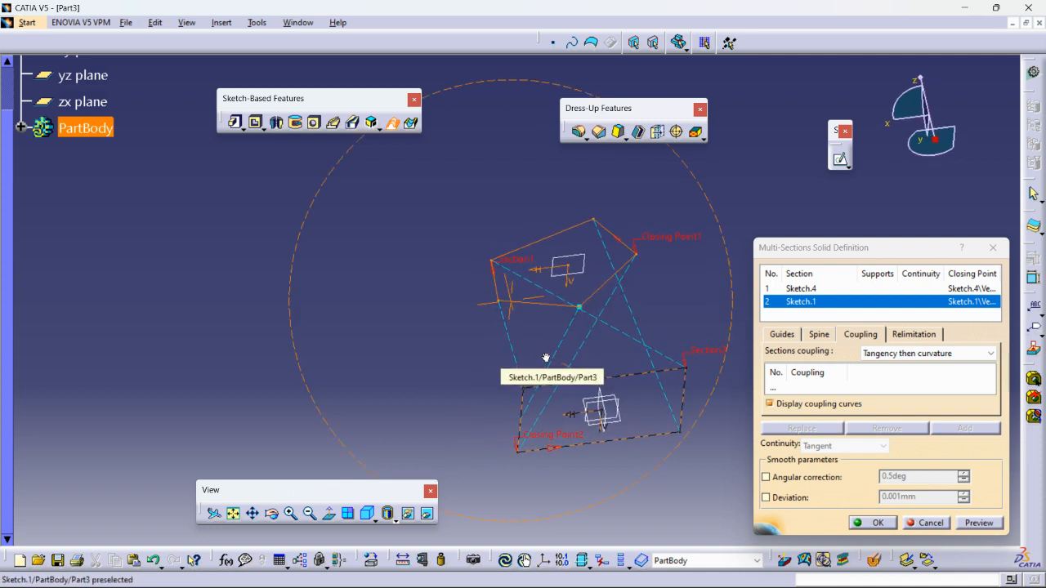
pyautogui.click(928, 354)
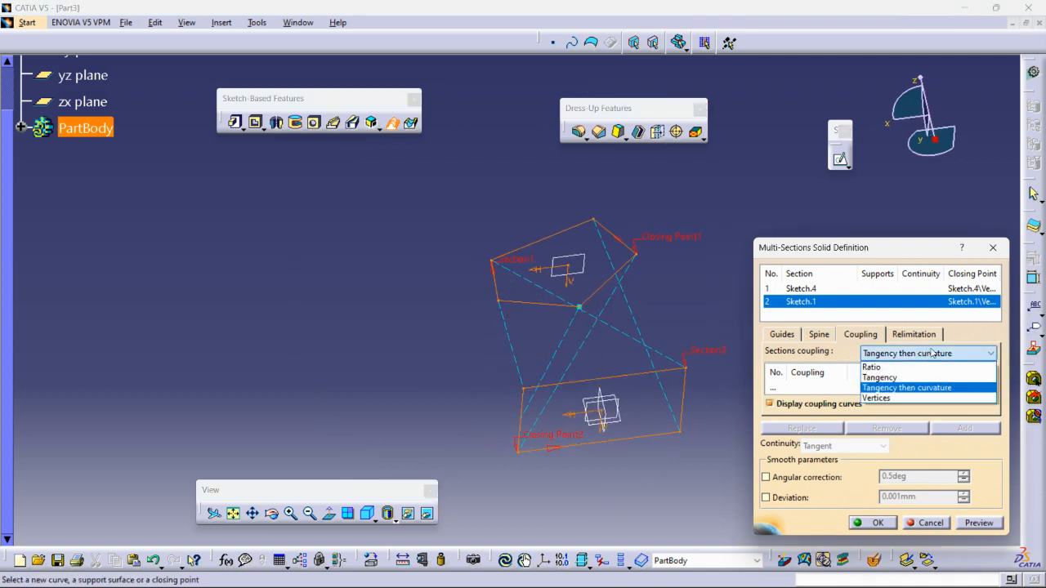
pyautogui.click(873, 367)
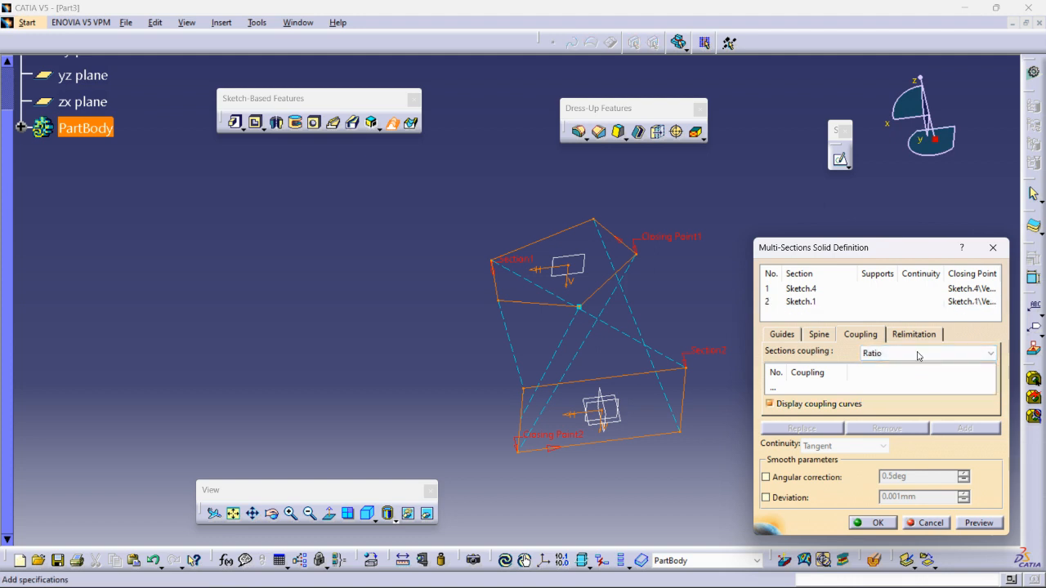
pyautogui.click(978, 523)
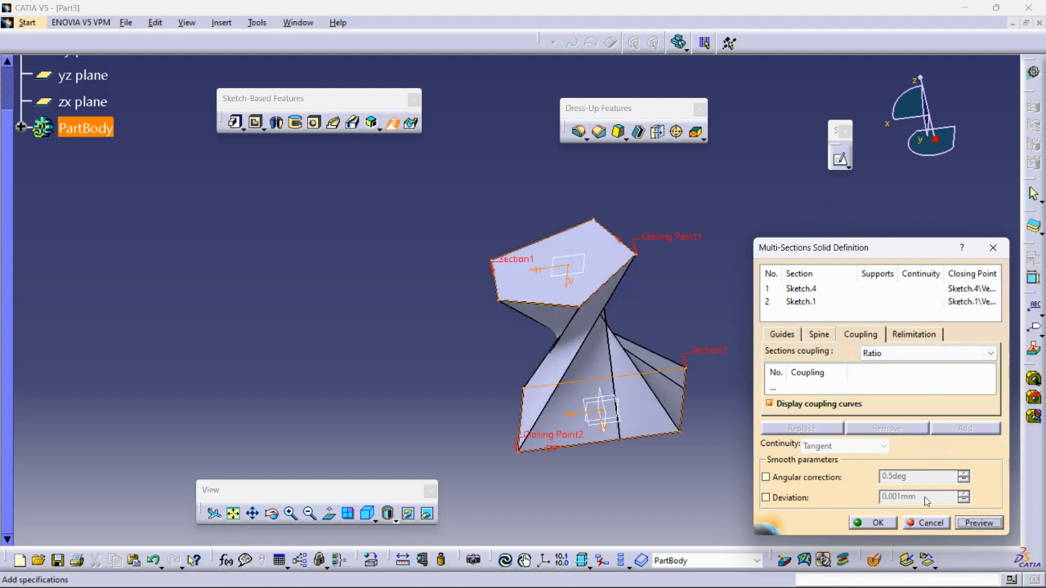
# Replace the pentagon section's closing point with its adjacent front vertex, above the rectangle's front edge.
pyautogui.moveTo(641, 378); pyautogui.dragTo(550, 443, button='middle')
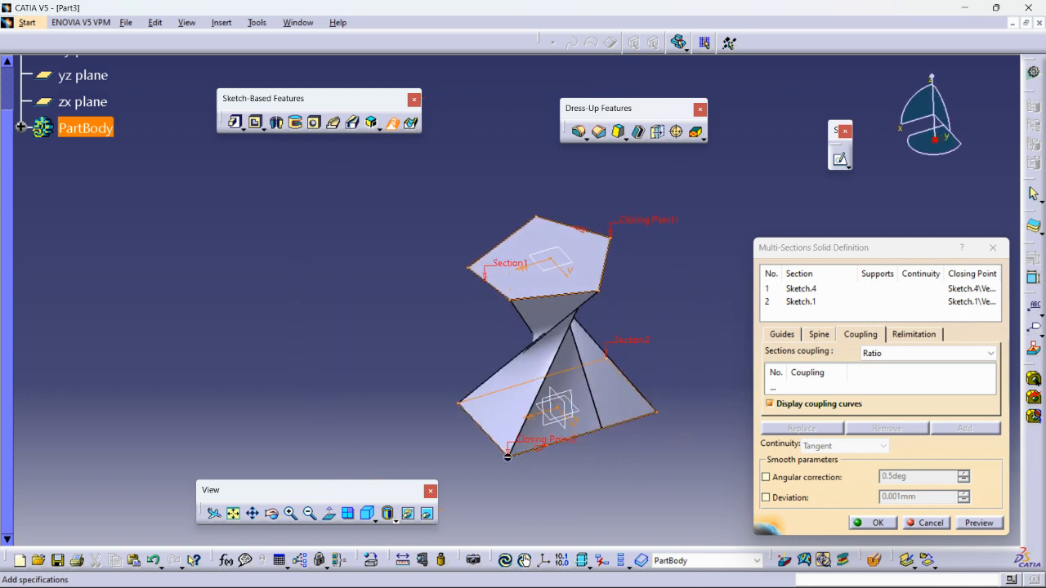
pyautogui.moveTo(632, 301); pyautogui.dragTo(568, 417, button='middle')
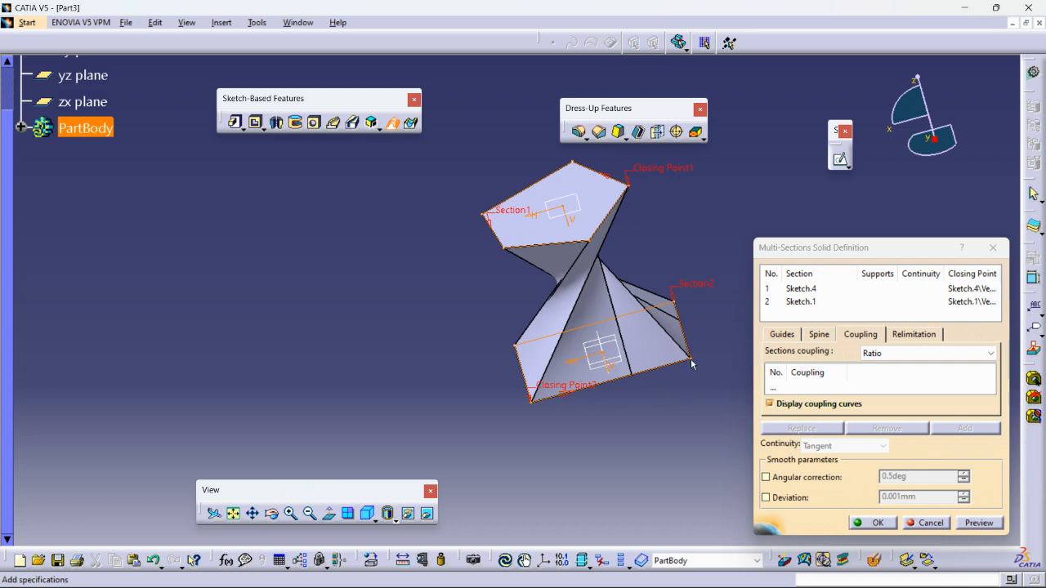
pyautogui.moveTo(707, 317); pyautogui.dragTo(599, 231, button='middle')
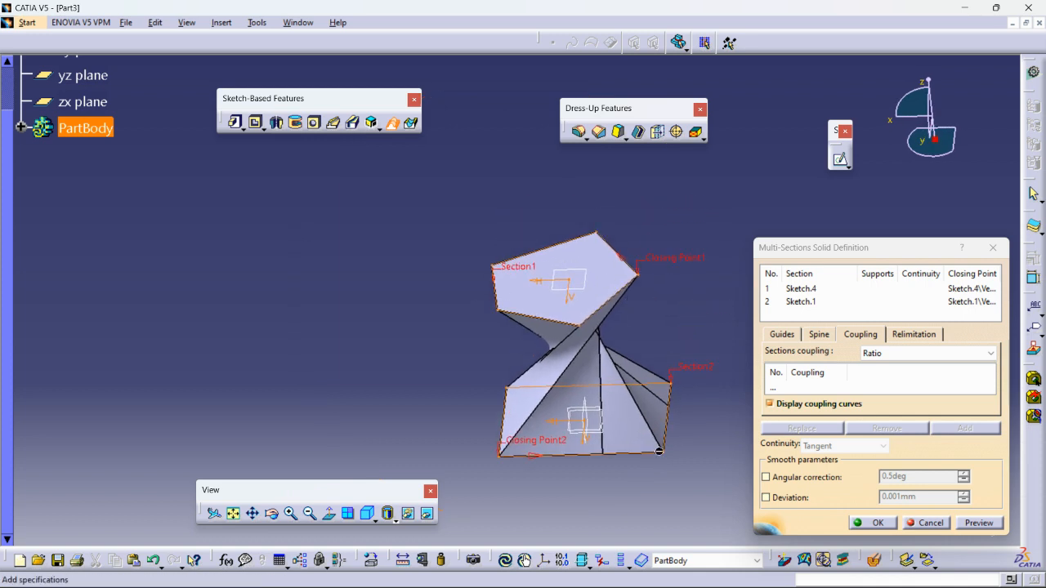
pyautogui.moveTo(660, 460); pyautogui.dragTo(684, 371, button='middle')
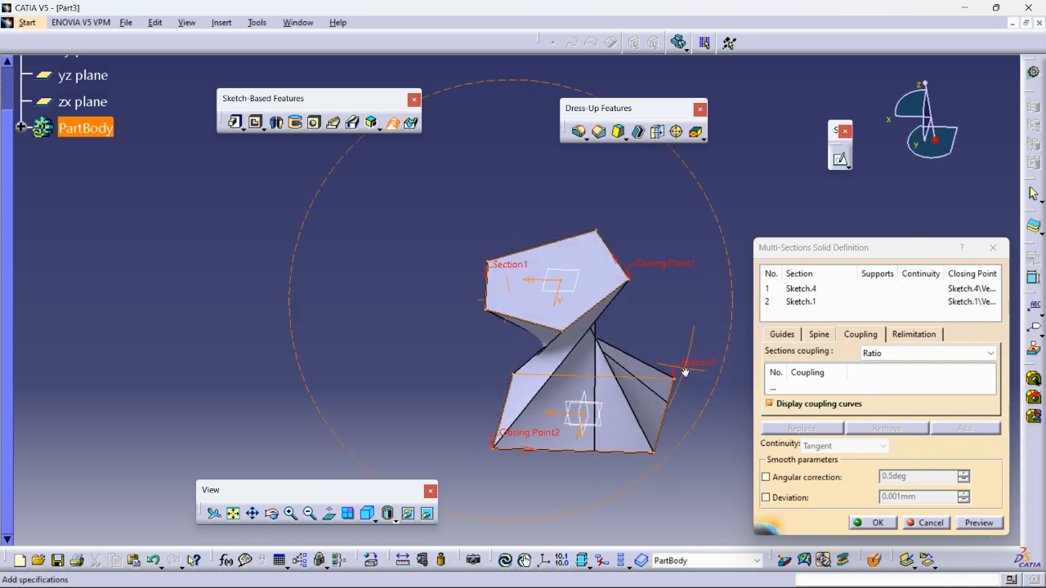
pyautogui.moveTo(592, 396); pyautogui.dragTo(599, 372, button='middle')
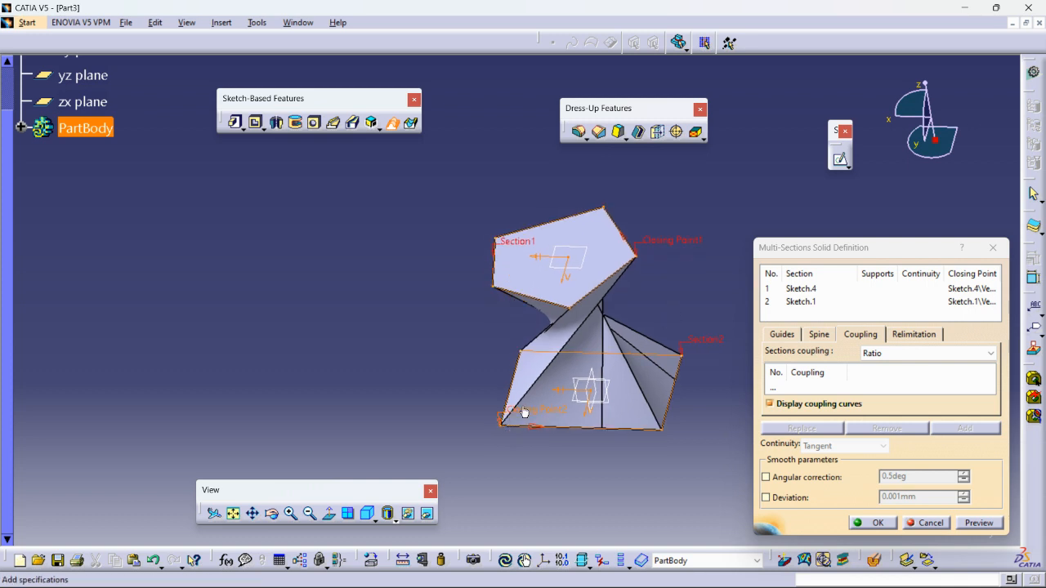
pyautogui.rightClick(670, 245)
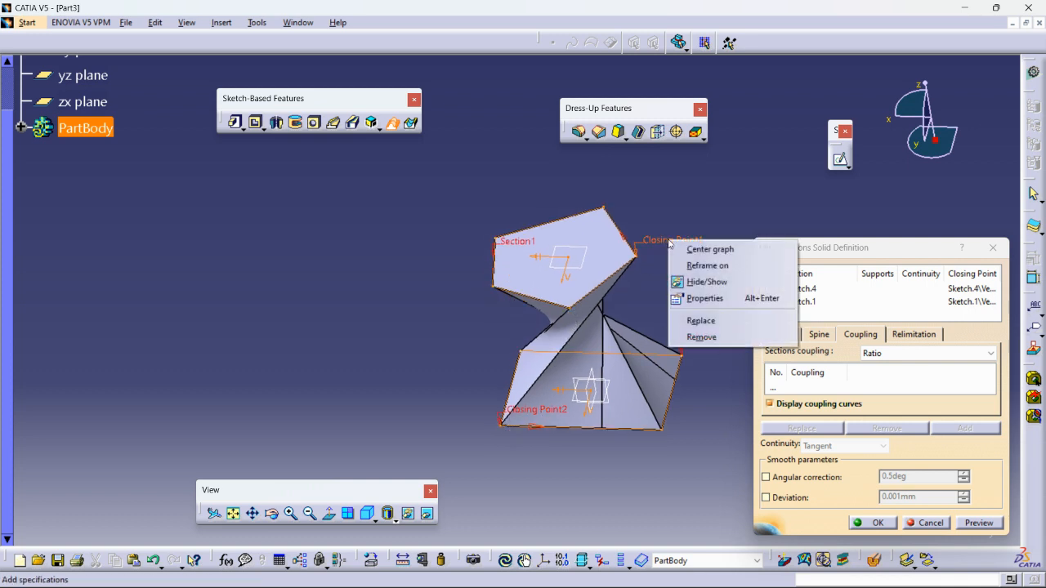
pyautogui.click(698, 321)
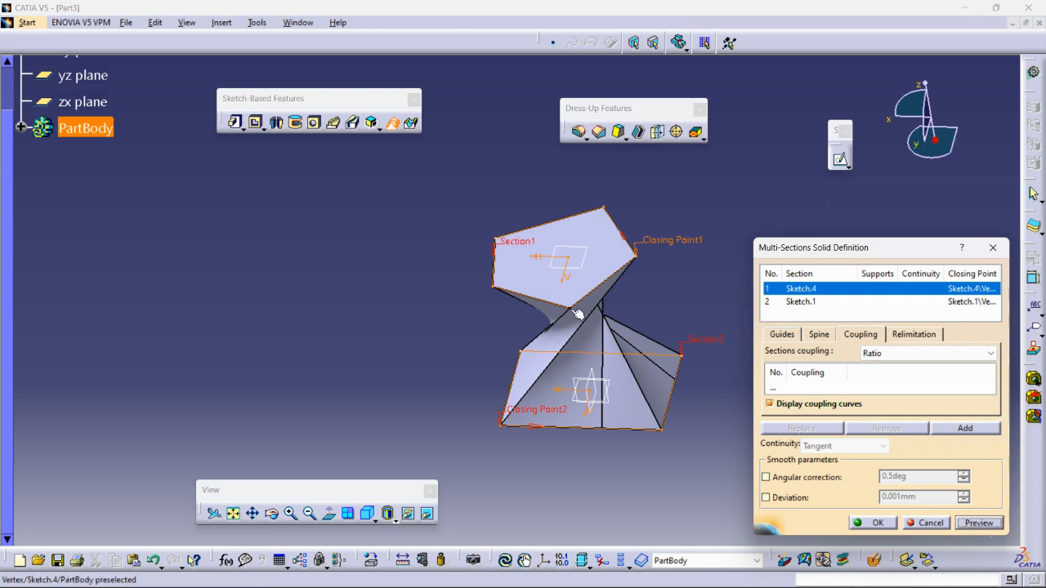
pyautogui.click(578, 312)
# Examine the direction arrow at the pentagon's new closing point and preview the multi-sections solid again.
pyautogui.moveTo(639, 320)
pyautogui.mouseDown(button='middle')
pyautogui.moveTo(678, 330)
pyautogui.moveTo(639, 308)
pyautogui.mouseUp(button='middle')
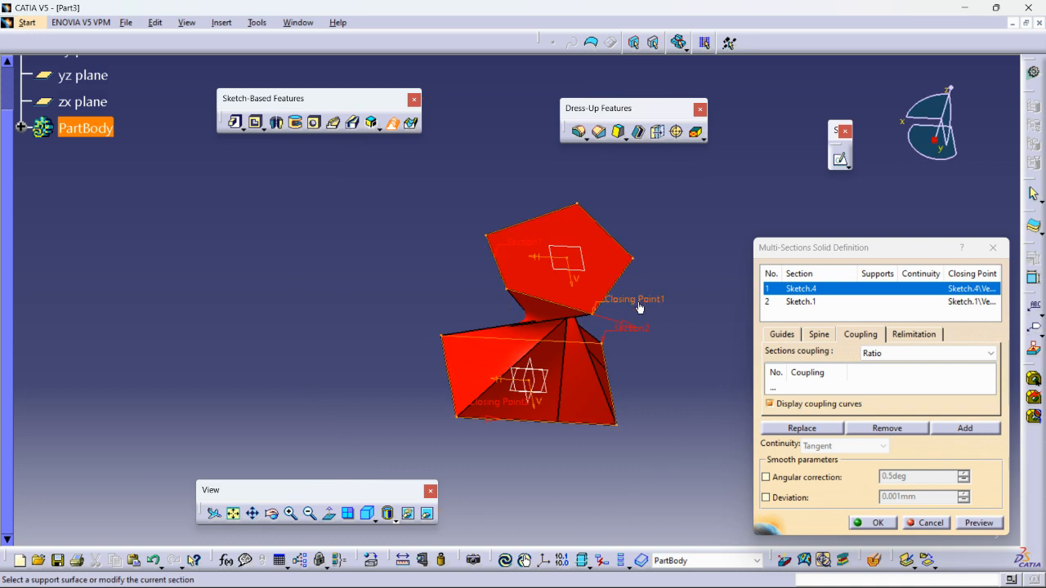
pyautogui.moveTo(664, 336); pyautogui.dragTo(639, 308, button='middle')
pyautogui.moveTo(634, 379); pyautogui.dragTo(664, 287, button='middle')
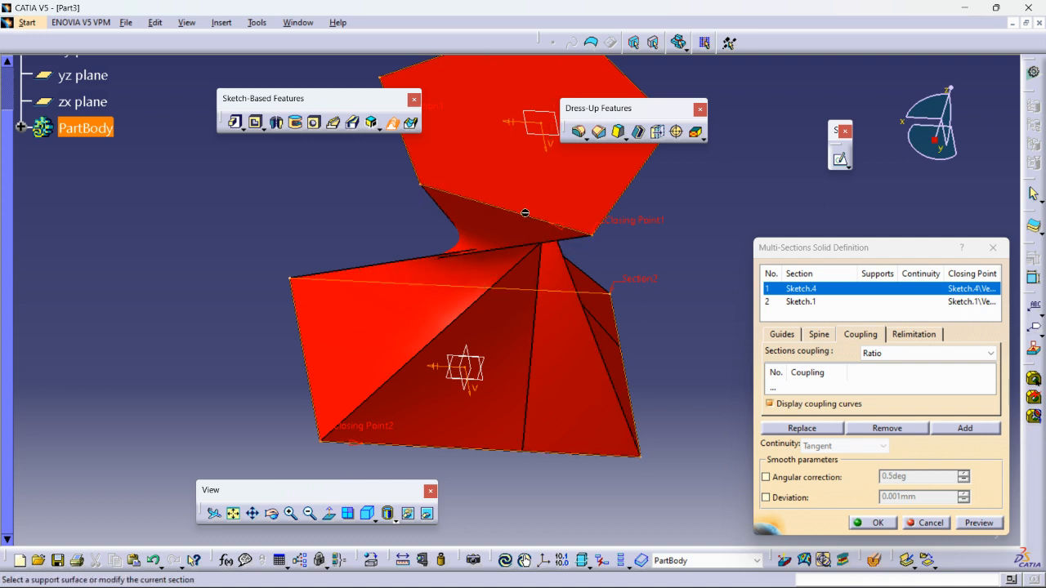
pyautogui.click(558, 228)
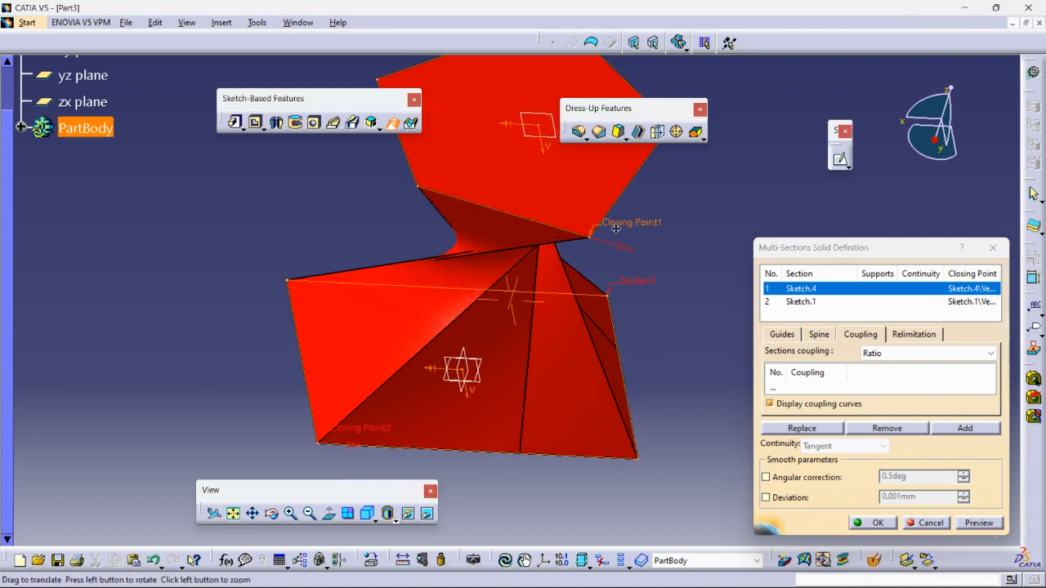
pyautogui.middleClick(605, 241)
pyautogui.moveTo(614, 268); pyautogui.dragTo(635, 302, button='middle')
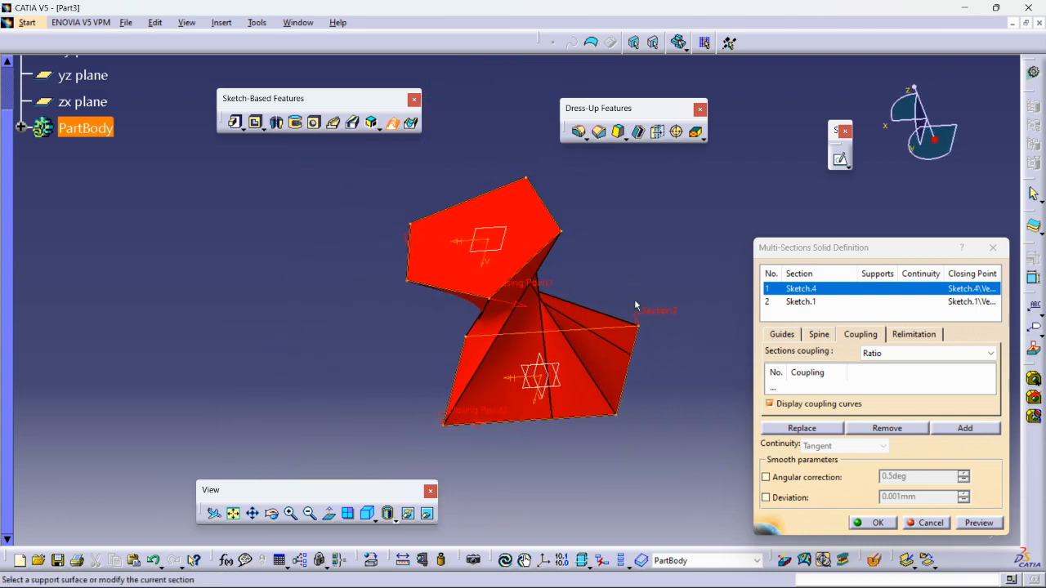
pyautogui.click(978, 523)
# Set the sections coupling of the pentagon-to-rectangle solid to Vertices.
pyautogui.moveTo(649, 340); pyautogui.dragTo(635, 374, button='middle')
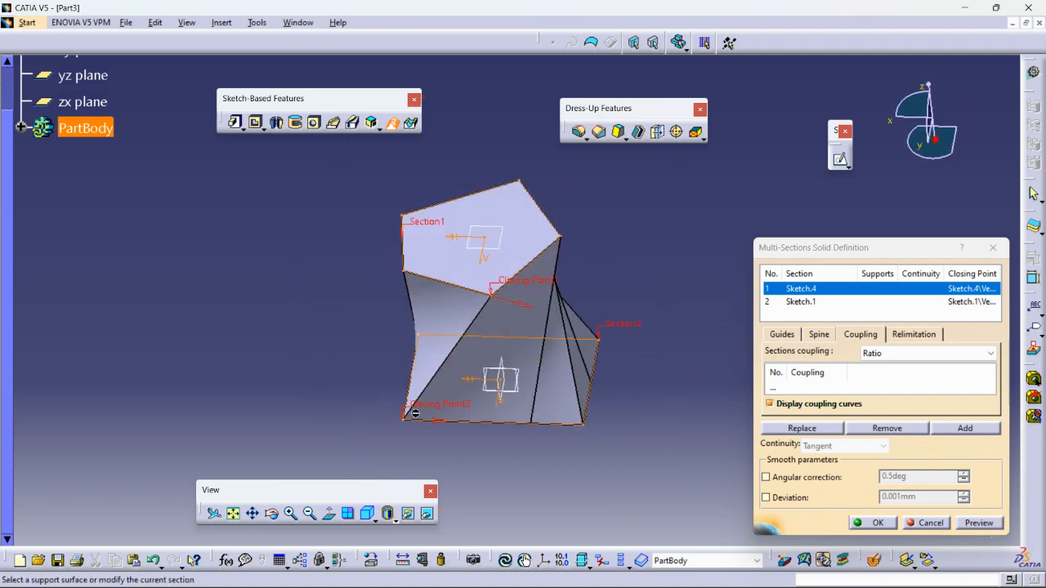
pyautogui.moveTo(500, 385); pyautogui.dragTo(591, 416, button='middle')
pyautogui.moveTo(601, 312); pyautogui.dragTo(474, 354, button='middle')
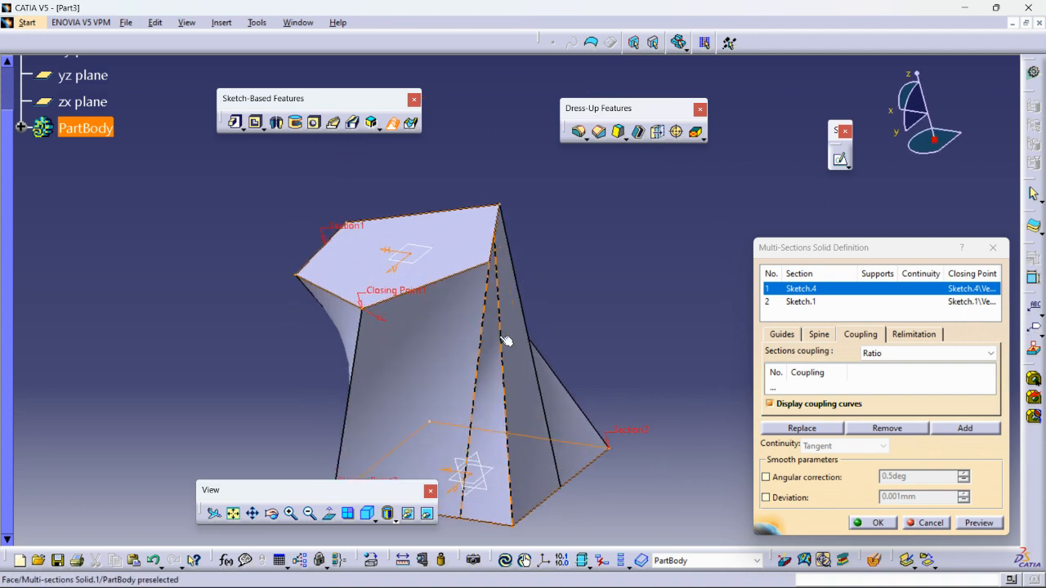
pyautogui.click(928, 356)
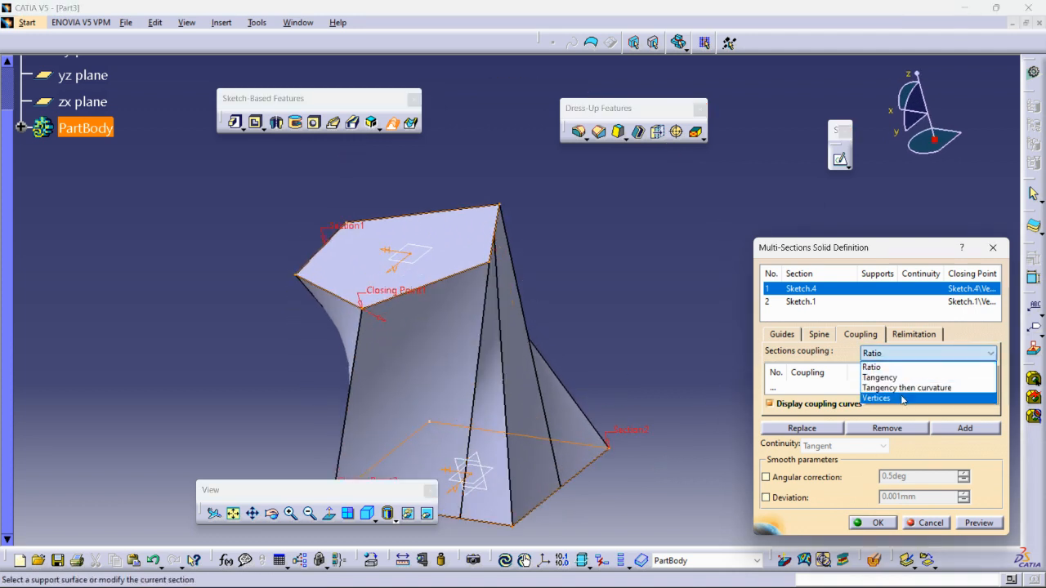
pyautogui.click(902, 398)
pyautogui.moveTo(572, 327); pyautogui.dragTo(602, 330, button='middle')
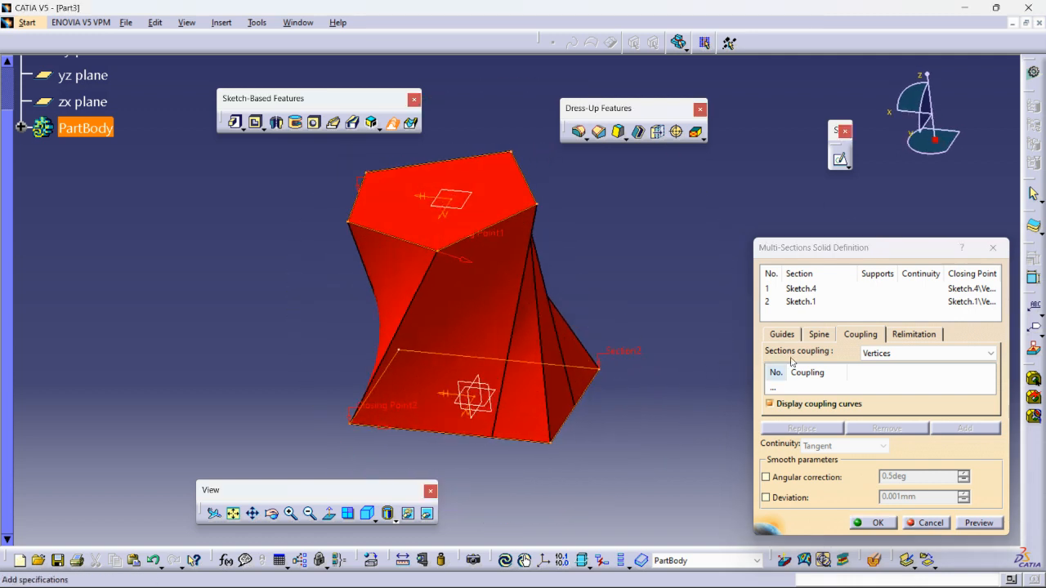
pyautogui.moveTo(834, 238); pyautogui.dragTo(834, 205)
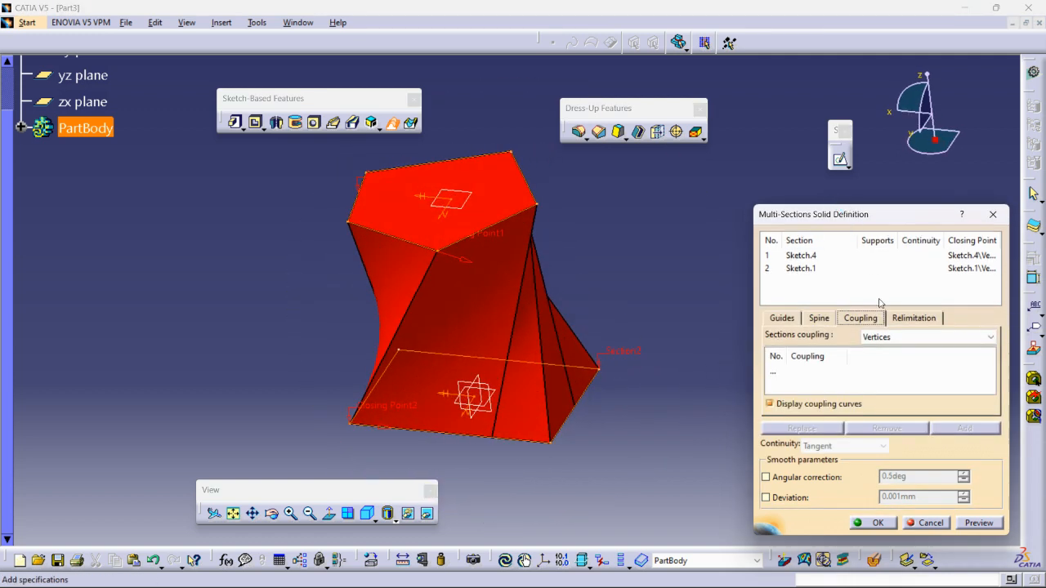
# Try to add couplings joining the pentagon's closing point to the rectangle's closing-point corner.
pyautogui.click(781, 375)
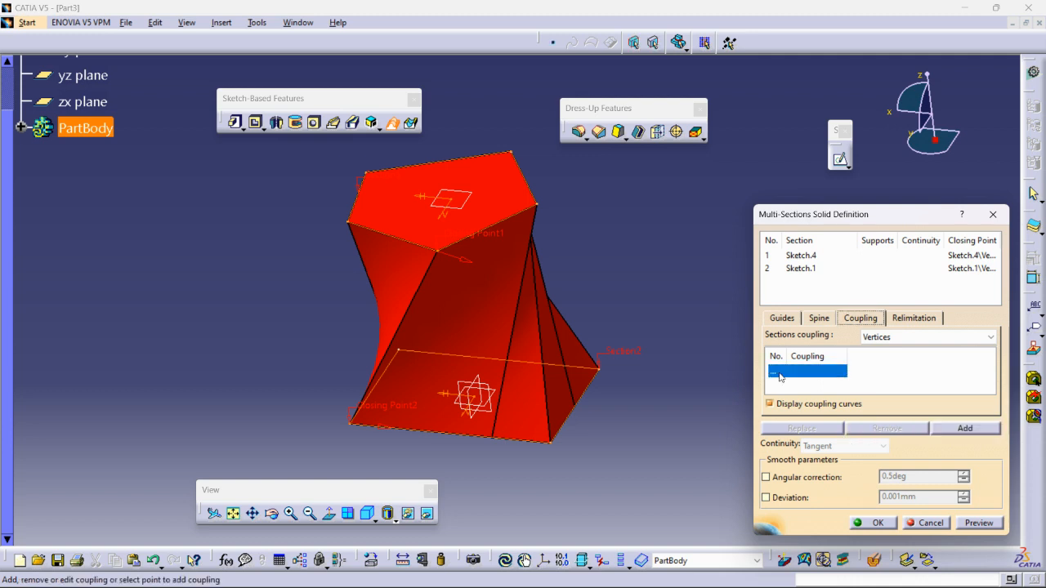
pyautogui.click(350, 424)
pyautogui.click(621, 331)
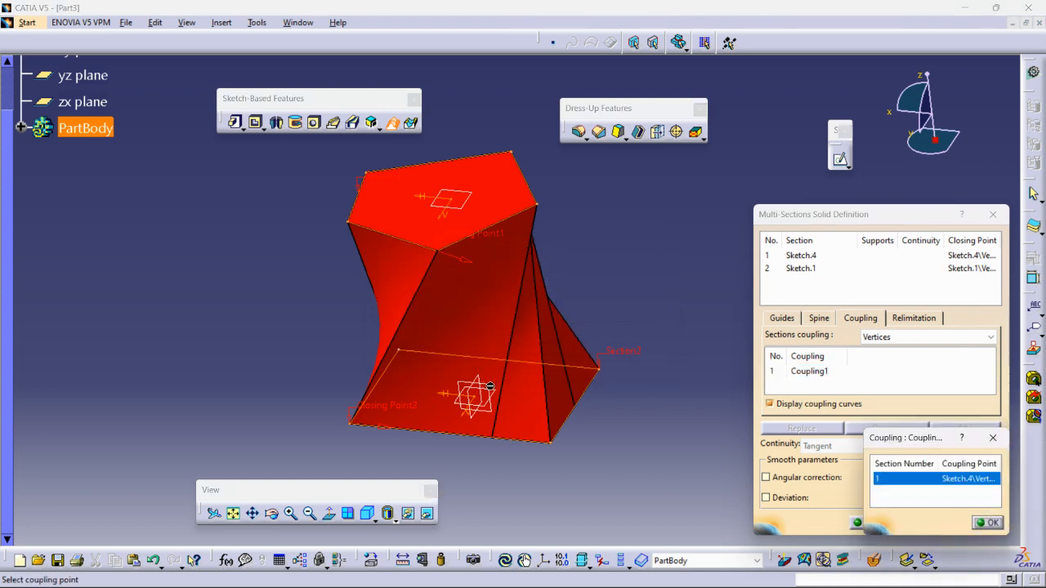
pyautogui.click(974, 522)
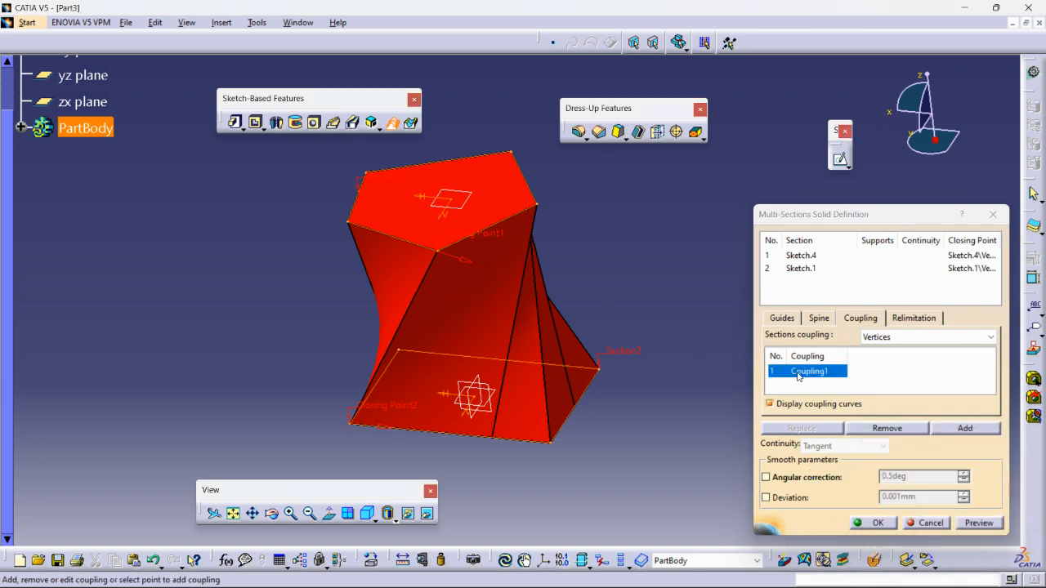
pyautogui.click(442, 253)
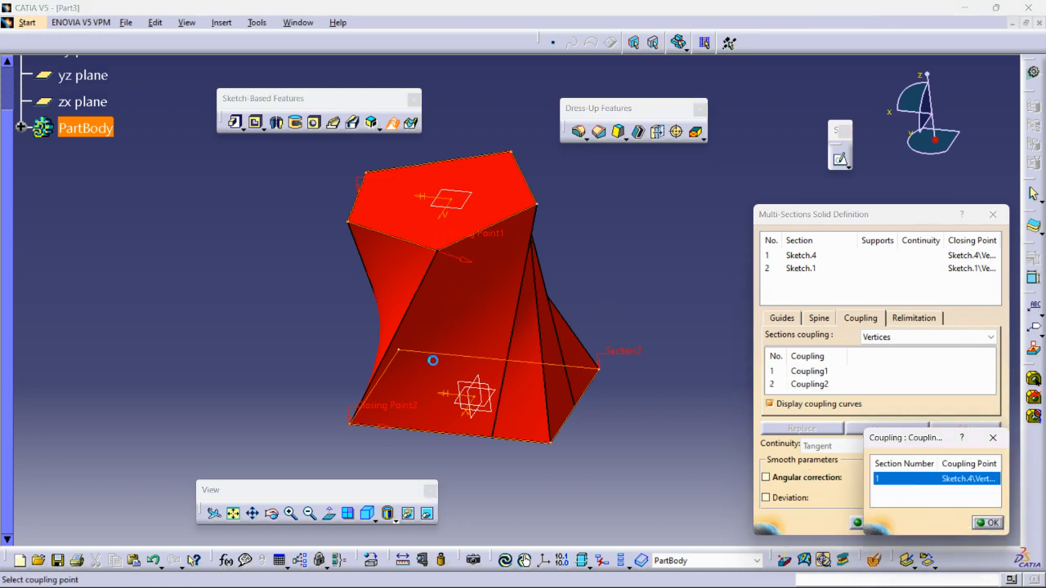
pyautogui.click(355, 425)
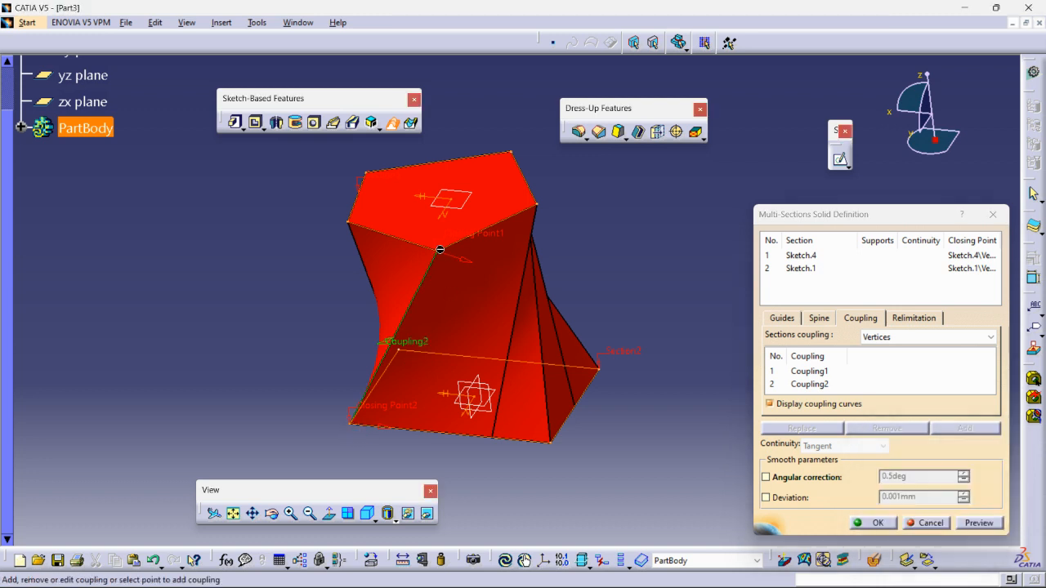
# Remove both manual couplings, Coupling2 and Coupling1, from the multi-sections solid.
pyautogui.moveTo(578, 331); pyautogui.dragTo(541, 345, button='middle')
pyautogui.click(809, 371)
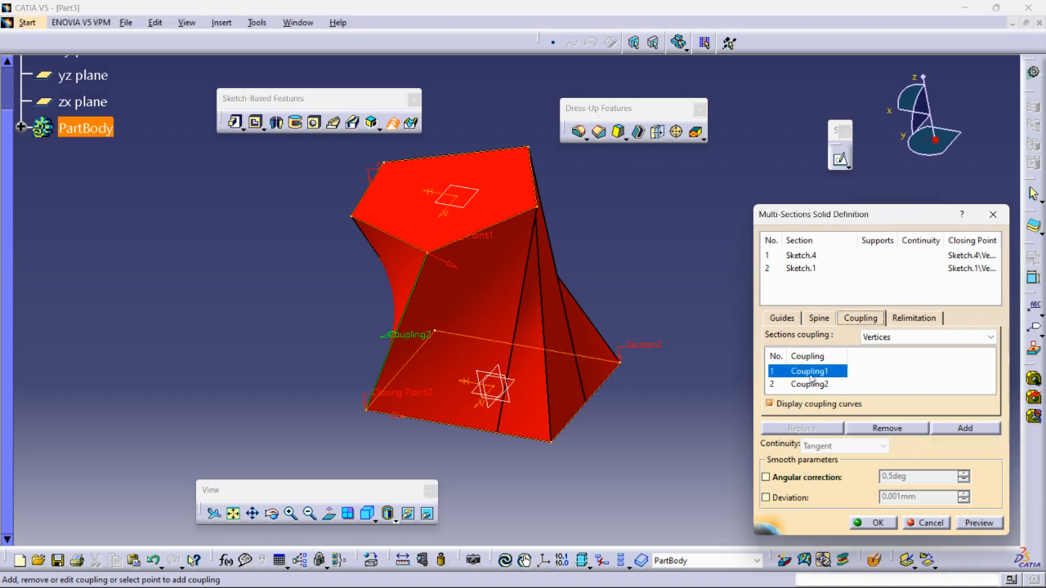
pyautogui.click(814, 385)
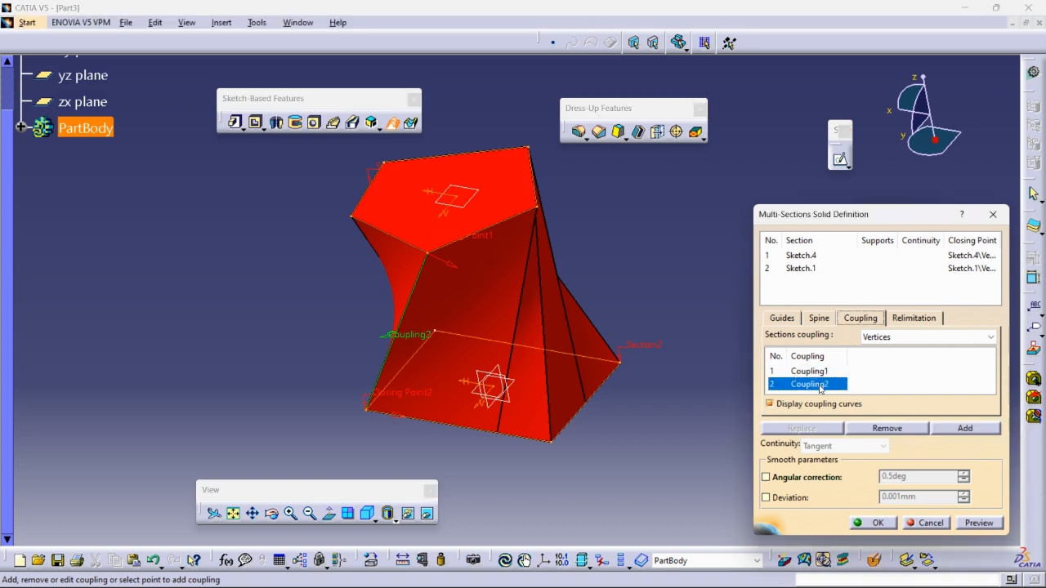
pyautogui.click(887, 428)
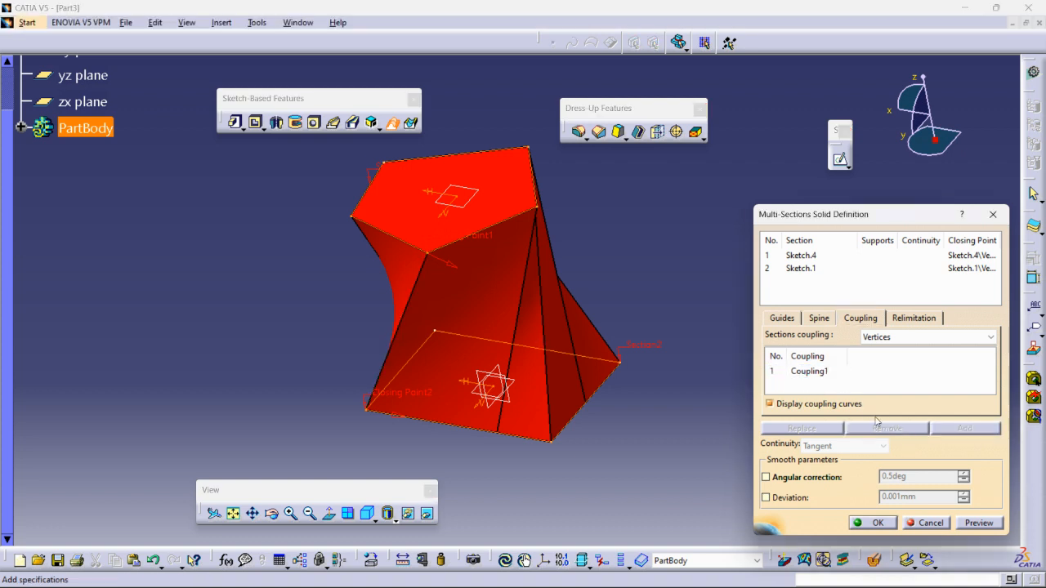
pyautogui.click(821, 378)
pyautogui.click(886, 429)
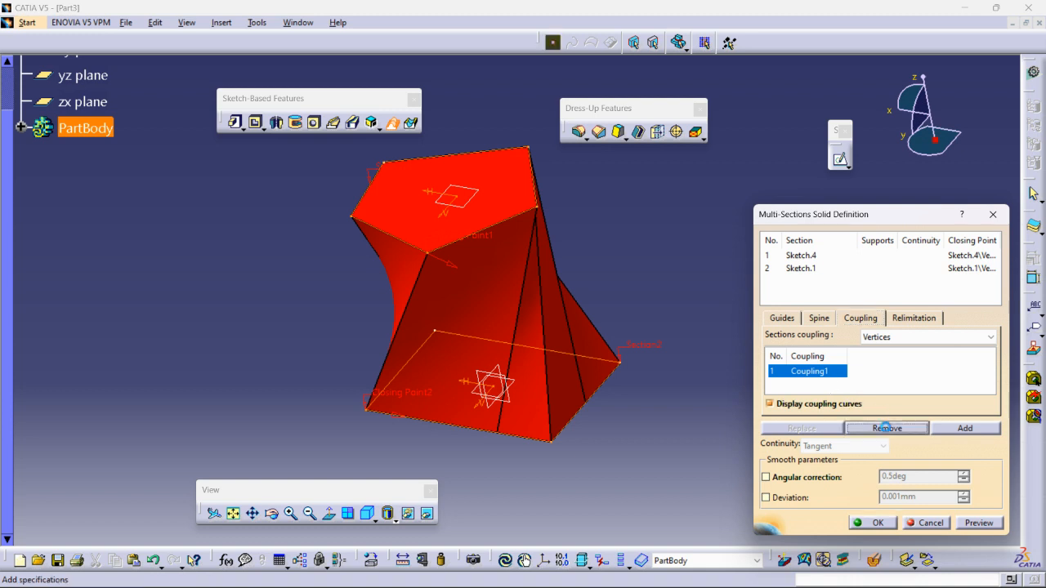
# Couple the two closing-point vertices, and couple the pentagon's next vertex with the rectangle's next corner.
pyautogui.click(791, 371)
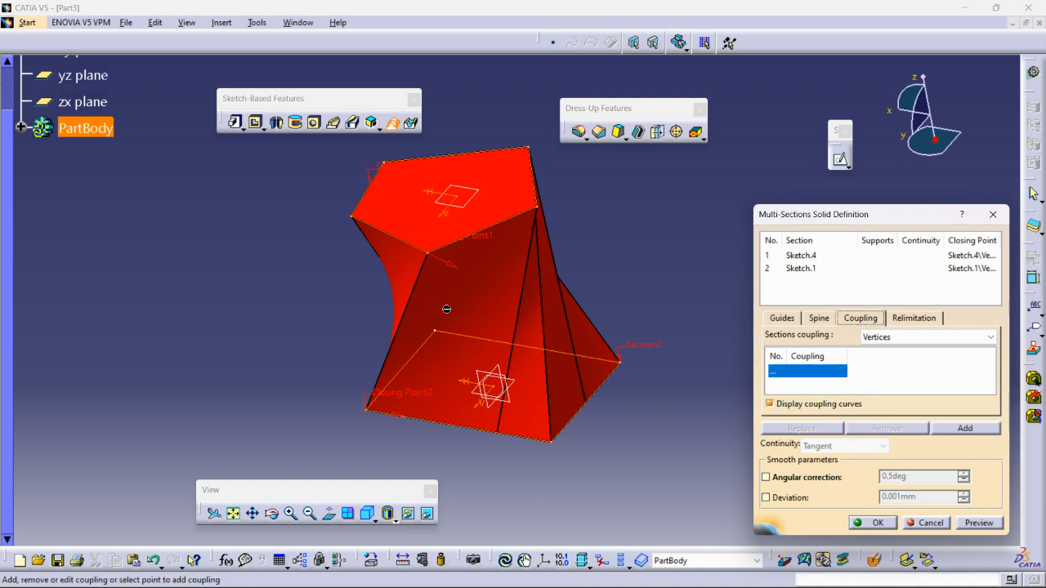
pyautogui.click(428, 254)
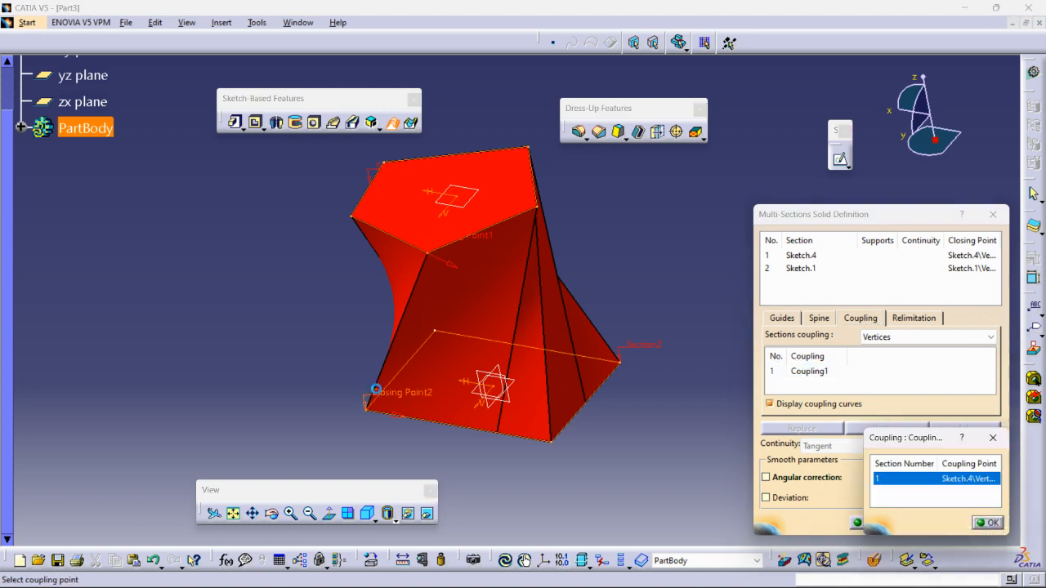
pyautogui.click(368, 413)
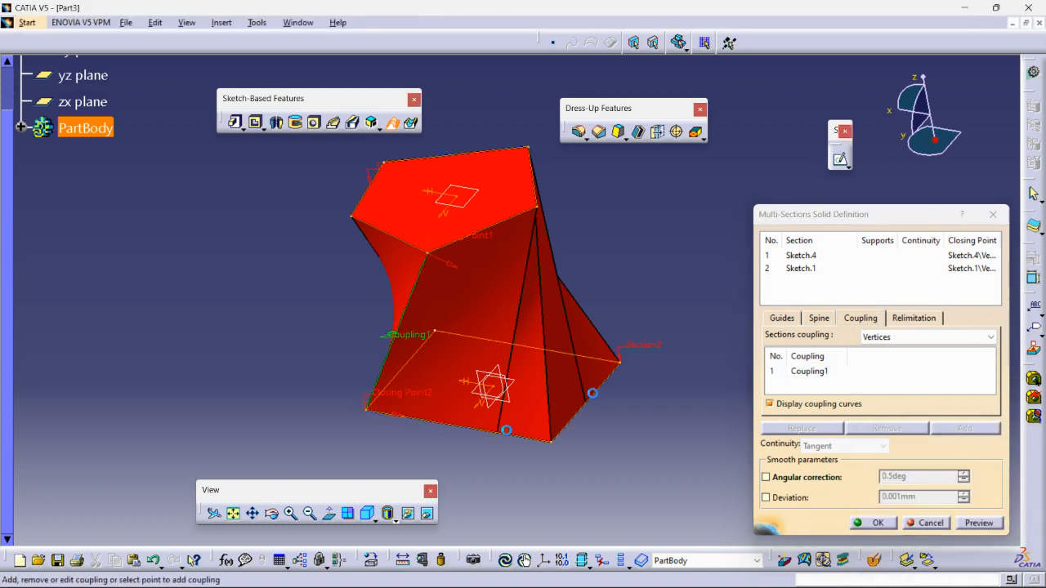
pyautogui.click(785, 389)
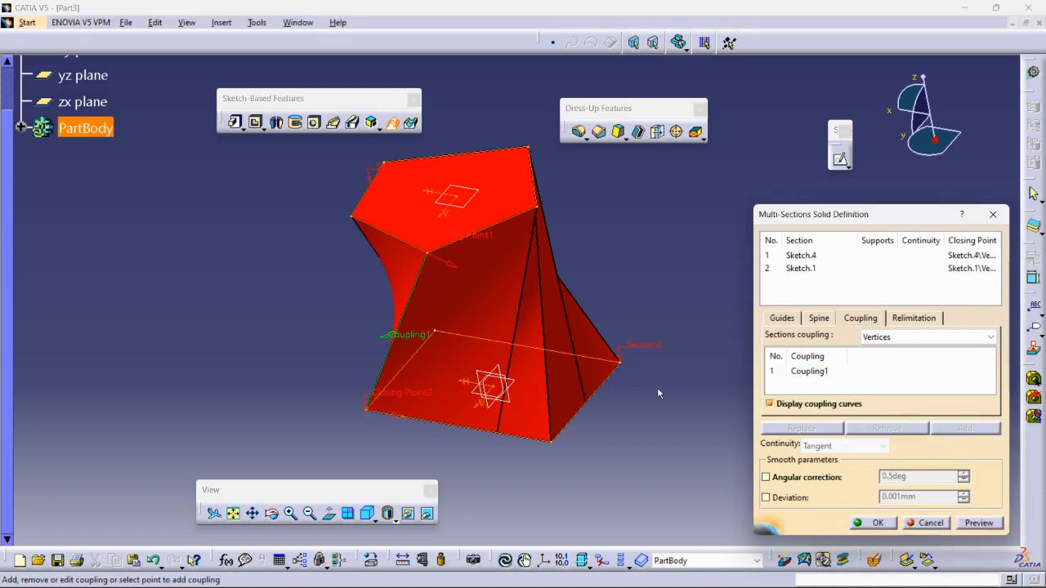
pyautogui.click(538, 207)
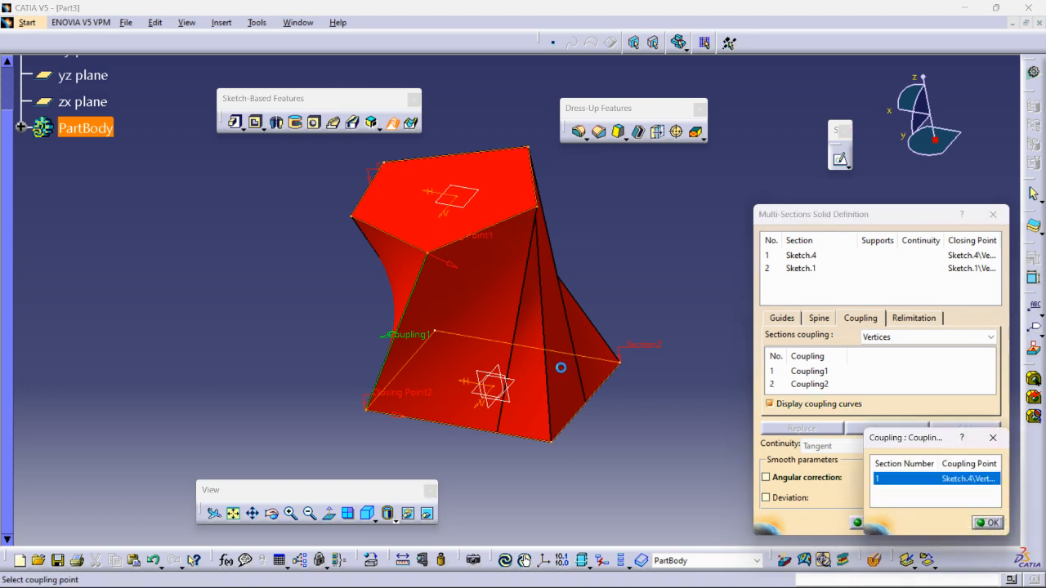
pyautogui.click(553, 440)
# Add a coupling from the pentagon's second vertex to the rectangle's third corner.
pyautogui.moveTo(556, 320); pyautogui.dragTo(513, 373, button='middle')
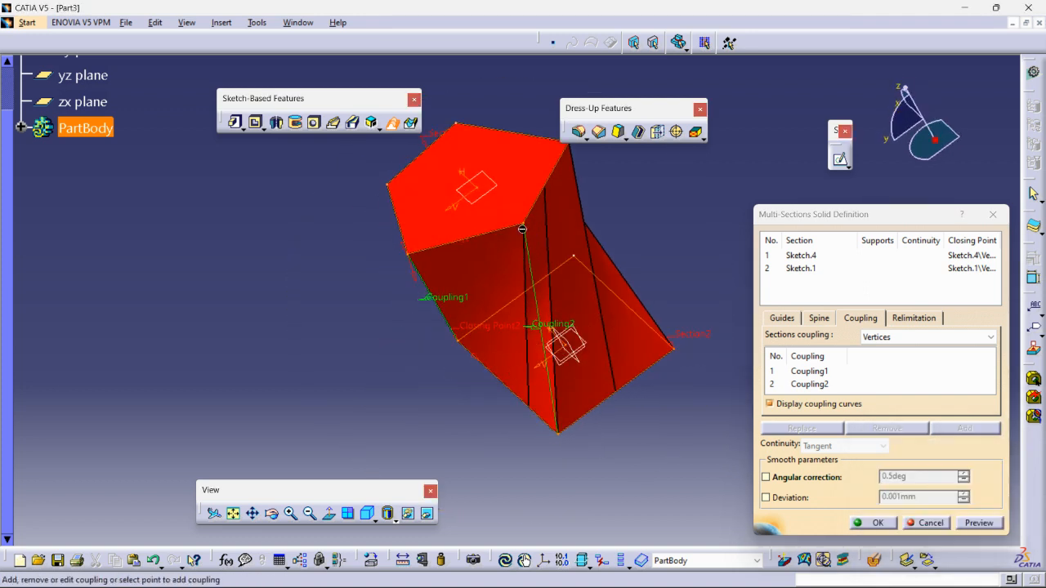
pyautogui.click(528, 228)
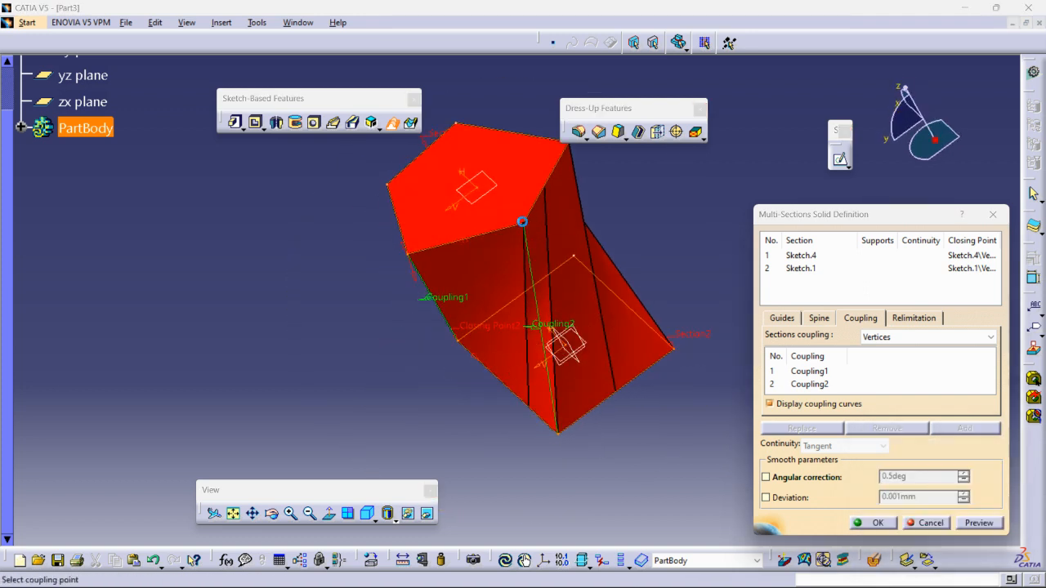
pyautogui.click(676, 351)
pyautogui.moveTo(684, 367); pyautogui.dragTo(635, 301, button='middle')
pyautogui.moveTo(504, 274); pyautogui.dragTo(611, 289, button='middle')
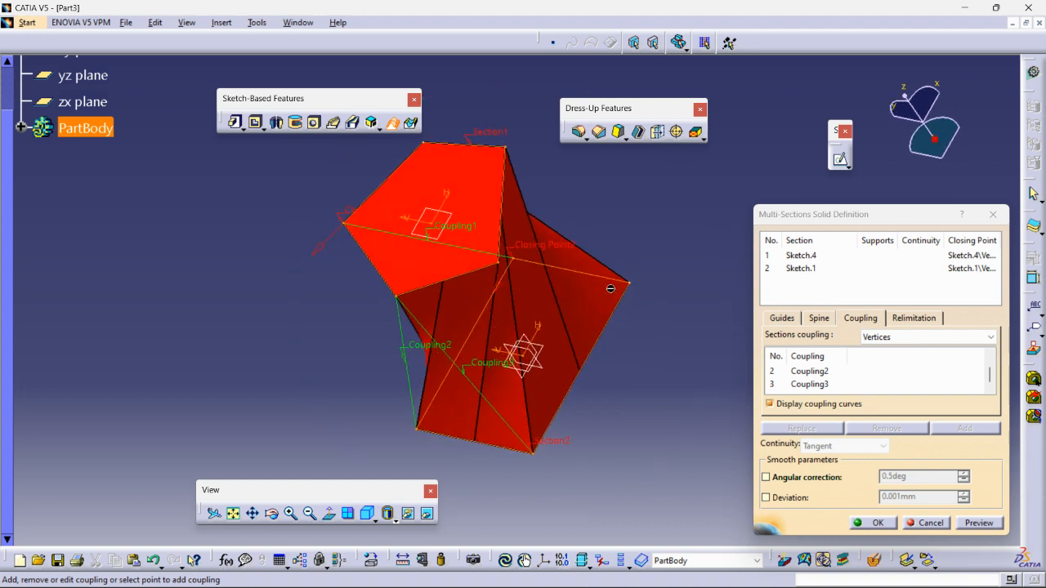
# Couple the pentagon's third vertex with the rectangle's fourth corner.
pyautogui.click(503, 267)
pyautogui.moveTo(505, 267)
pyautogui.mouseDown(button='middle')
pyautogui.moveTo(581, 299)
pyautogui.moveTo(669, 284)
pyautogui.moveTo(596, 253)
pyautogui.moveTo(676, 262)
pyautogui.moveTo(553, 376)
pyautogui.moveTo(536, 376)
pyautogui.moveTo(642, 262)
pyautogui.mouseUp(button='middle')
pyautogui.click(667, 281)
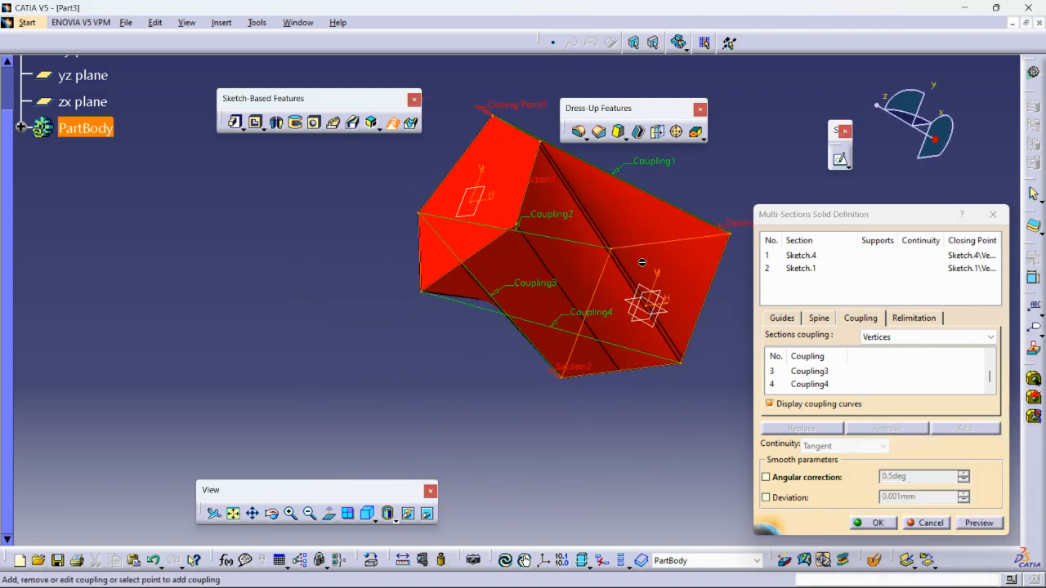
pyautogui.moveTo(550, 232)
pyautogui.mouseDown(button='middle')
pyautogui.moveTo(612, 252)
pyautogui.moveTo(556, 246)
pyautogui.mouseUp(button='middle')
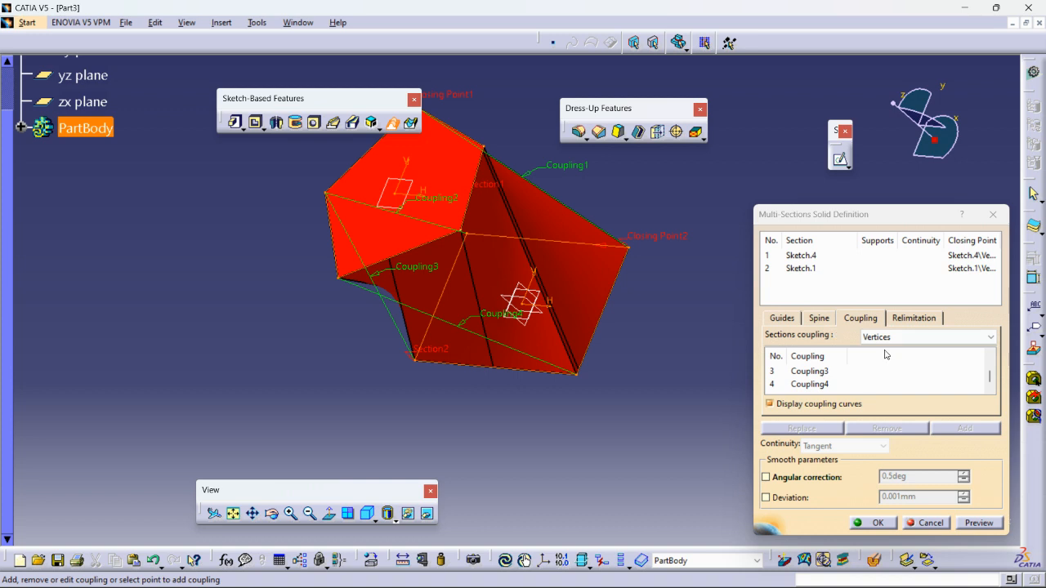
pyautogui.moveTo(742, 335); pyautogui.dragTo(494, 240, button='middle')
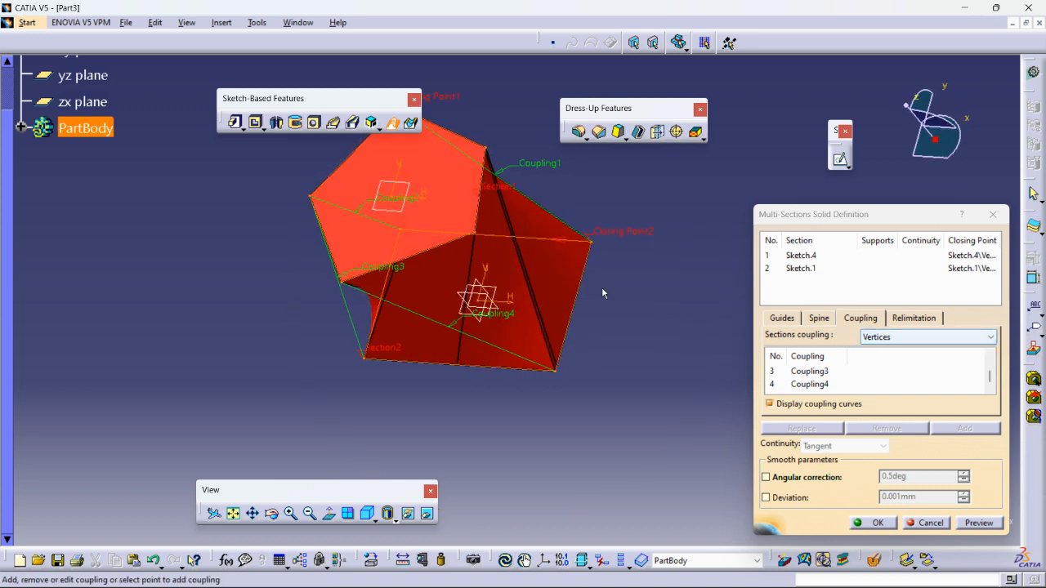
# Couple each of the pentagon's two remaining vertices with the rectangle's closing-point corner.
pyautogui.click(478, 236)
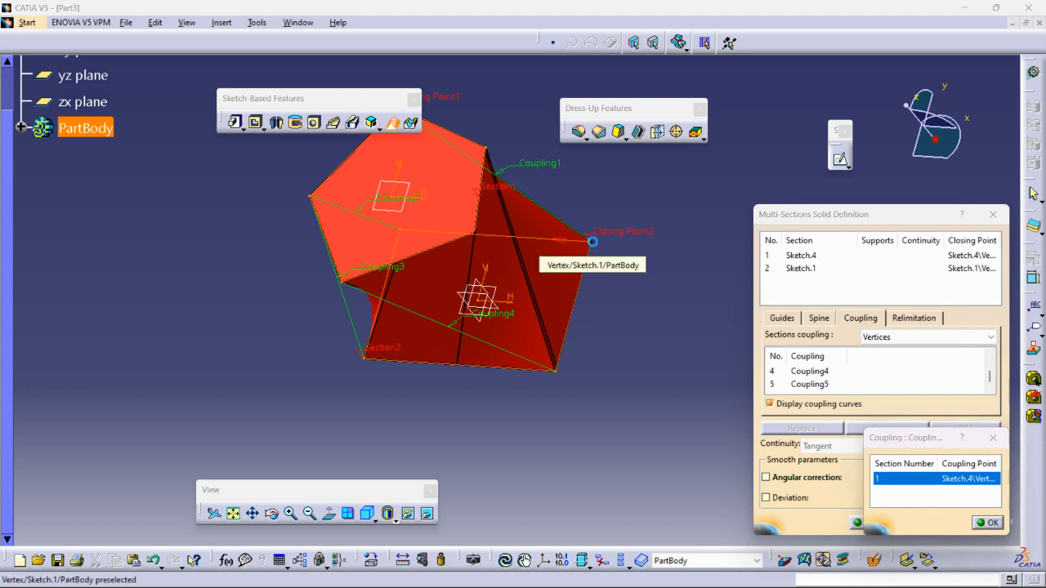
pyautogui.click(597, 245)
pyautogui.moveTo(597, 245)
pyautogui.mouseDown(button='middle')
pyautogui.moveTo(542, 327)
pyautogui.moveTo(596, 353)
pyautogui.mouseUp(button='middle')
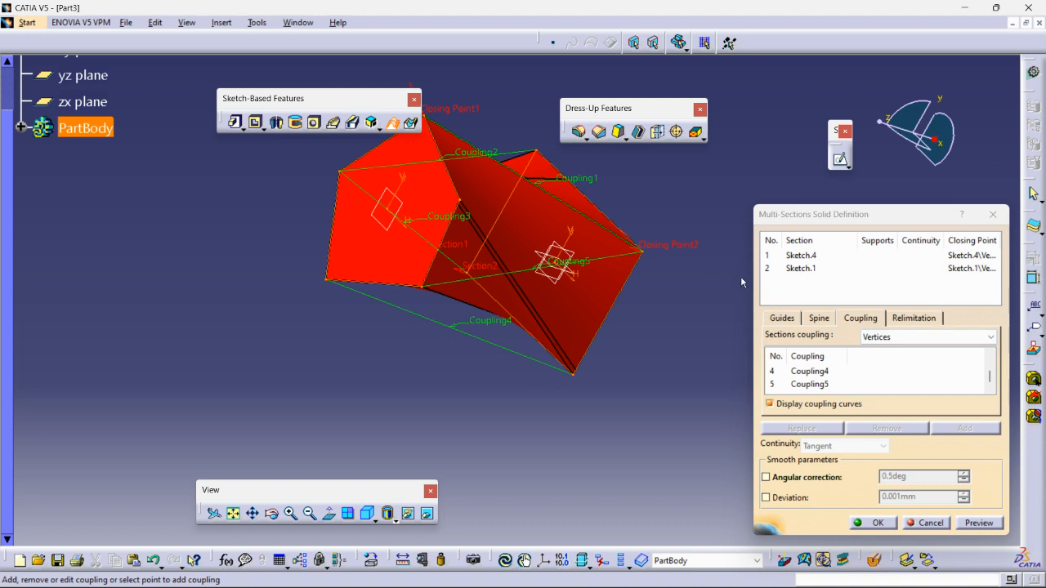
pyautogui.click(461, 201)
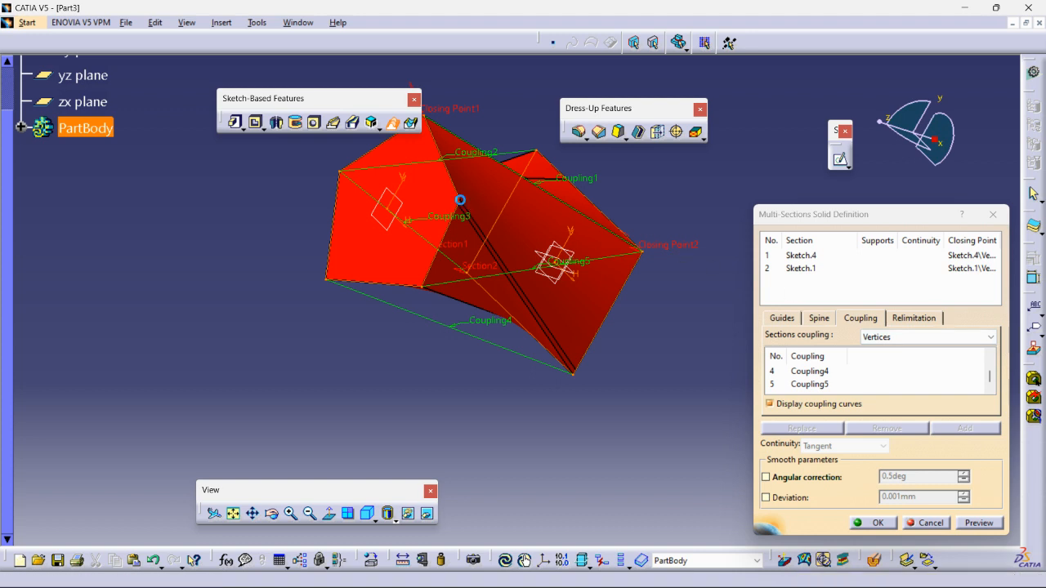
pyautogui.click(643, 252)
pyautogui.moveTo(640, 285)
pyautogui.mouseDown(button='middle')
pyautogui.moveTo(542, 227)
pyautogui.moveTo(626, 226)
pyautogui.moveTo(602, 238)
pyautogui.moveTo(614, 248)
pyautogui.moveTo(640, 235)
pyautogui.moveTo(665, 243)
pyautogui.moveTo(608, 264)
pyautogui.moveTo(561, 299)
pyautogui.moveTo(594, 281)
pyautogui.moveTo(532, 292)
pyautogui.moveTo(500, 313)
pyautogui.mouseUp(button='middle')
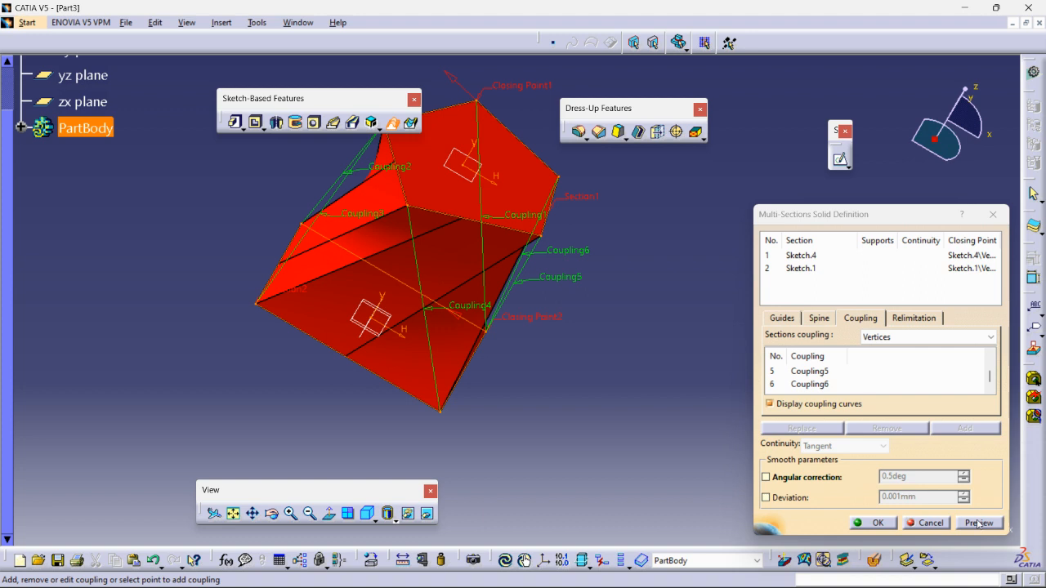
# Preview and create the multi-sections solid with the manual vertex couplings, and undo its creation.
pyautogui.click(978, 524)
pyautogui.moveTo(700, 355); pyautogui.dragTo(566, 353, button='middle')
pyautogui.click(859, 524)
pyautogui.moveTo(672, 307); pyautogui.dragTo(537, 309, button='middle')
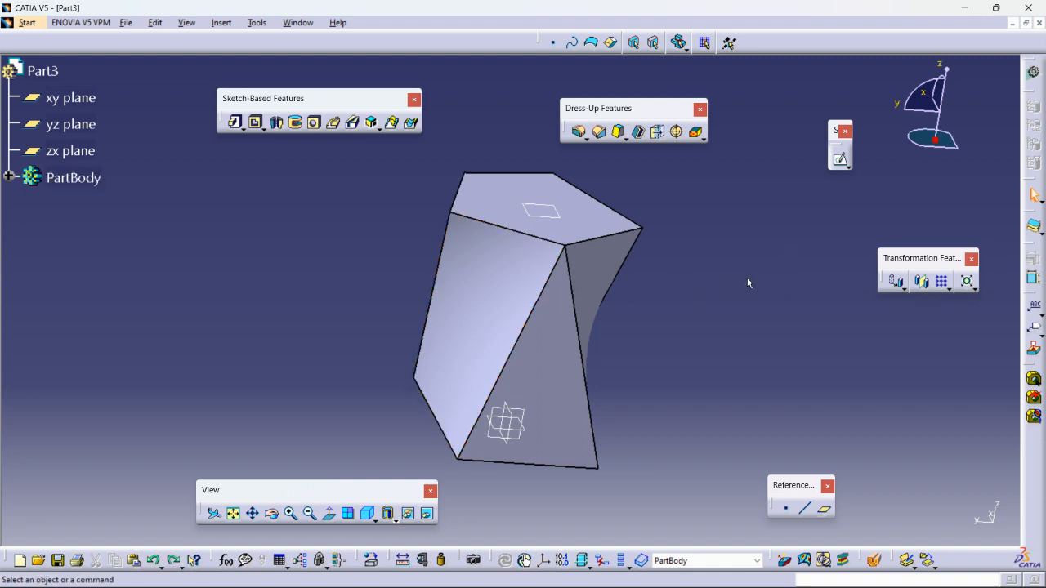
pyautogui.hotkey('ctrl', 'z')
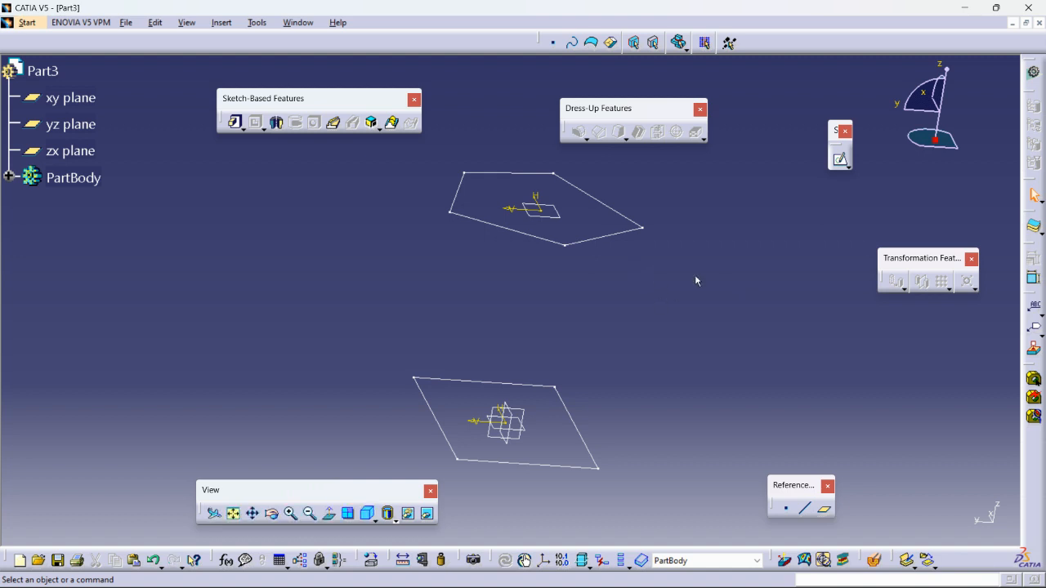
# Hide the pentagon sketch and restore the circle sketch from the hidden space to the visible space.
pyautogui.rightClick(583, 241)
pyautogui.click(621, 280)
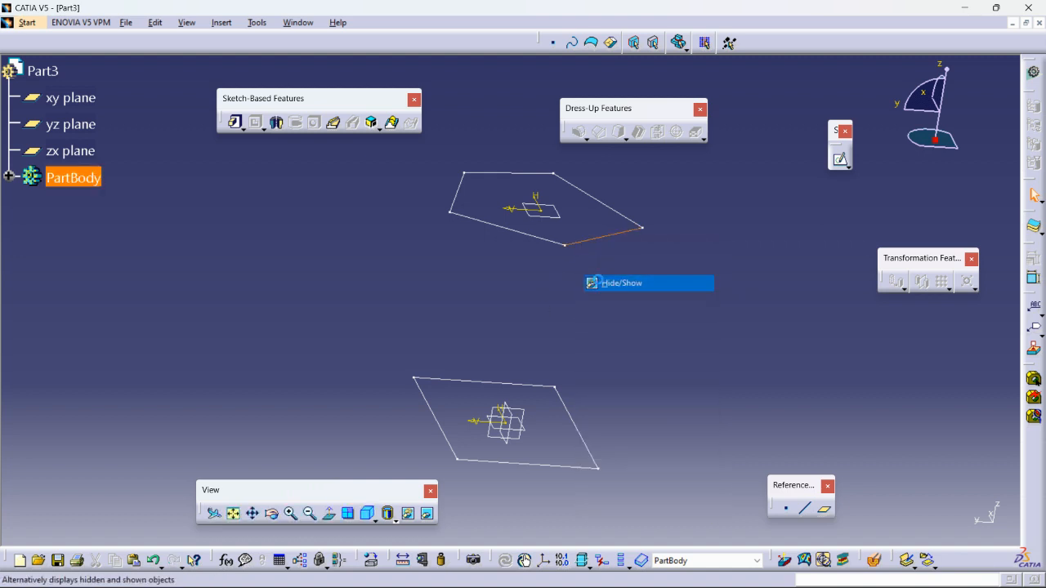
pyautogui.click(505, 560)
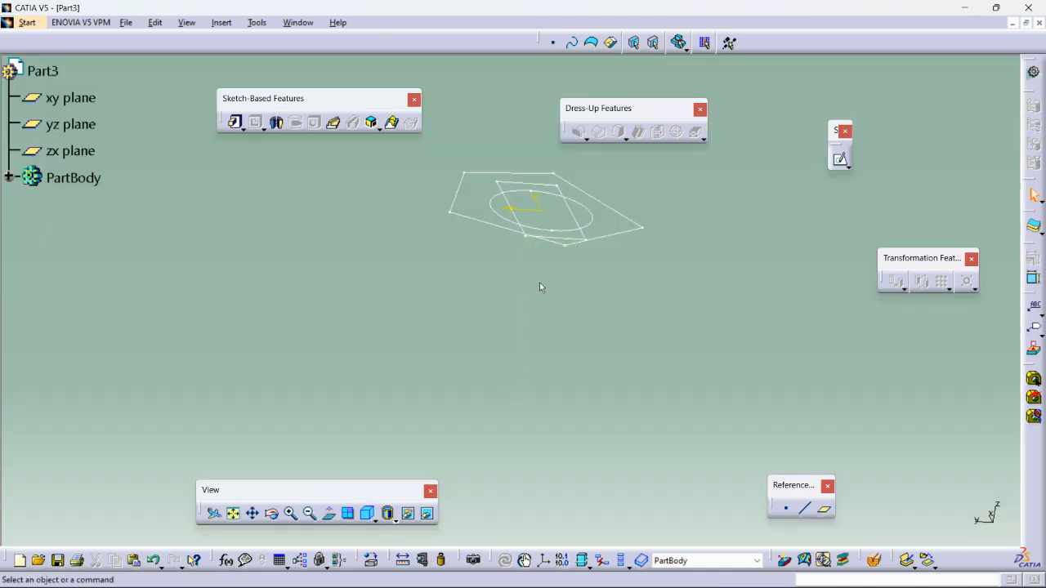
pyautogui.rightClick(590, 217)
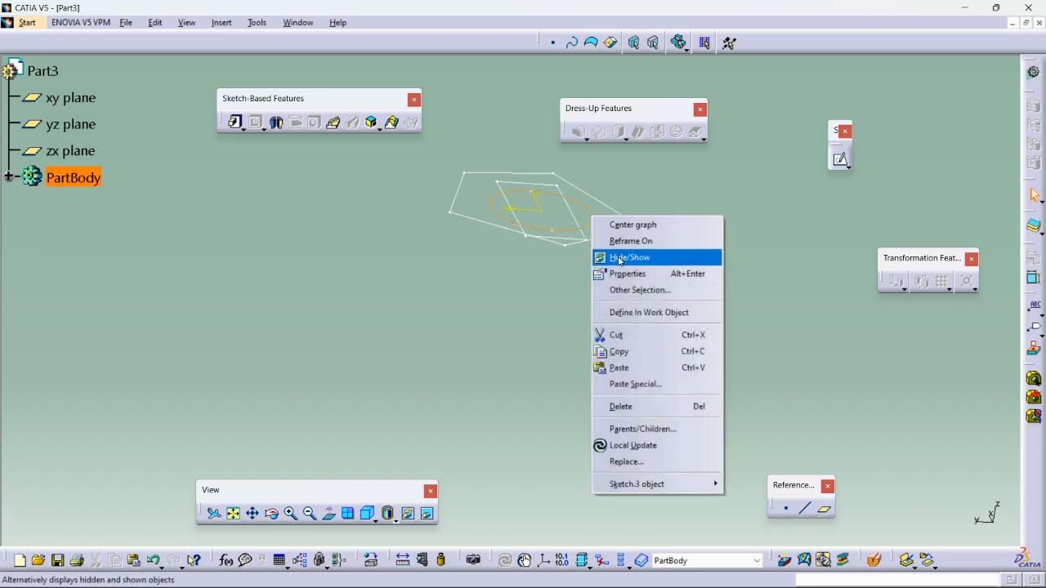
pyautogui.click(620, 258)
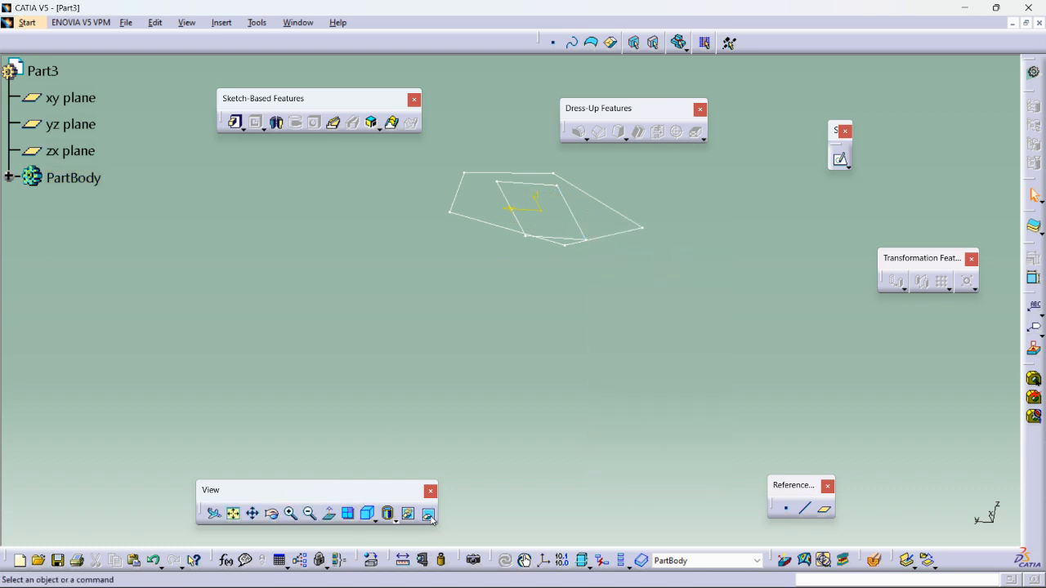
# Return to the visible space, open the rectangle sketch and constrain the rectangle's width to 150 mm.
pyautogui.click(428, 514)
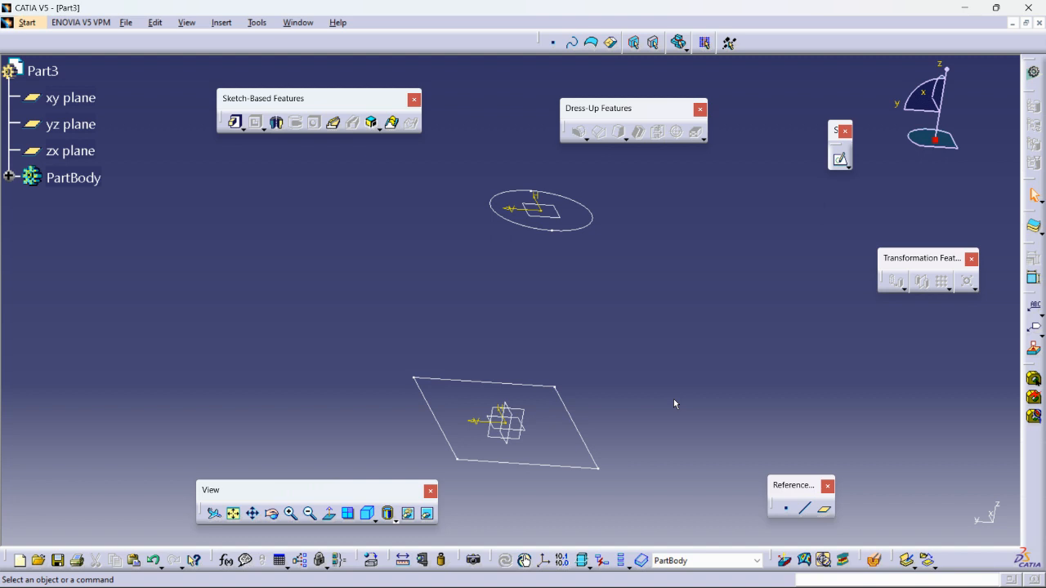
pyautogui.doubleClick(580, 427)
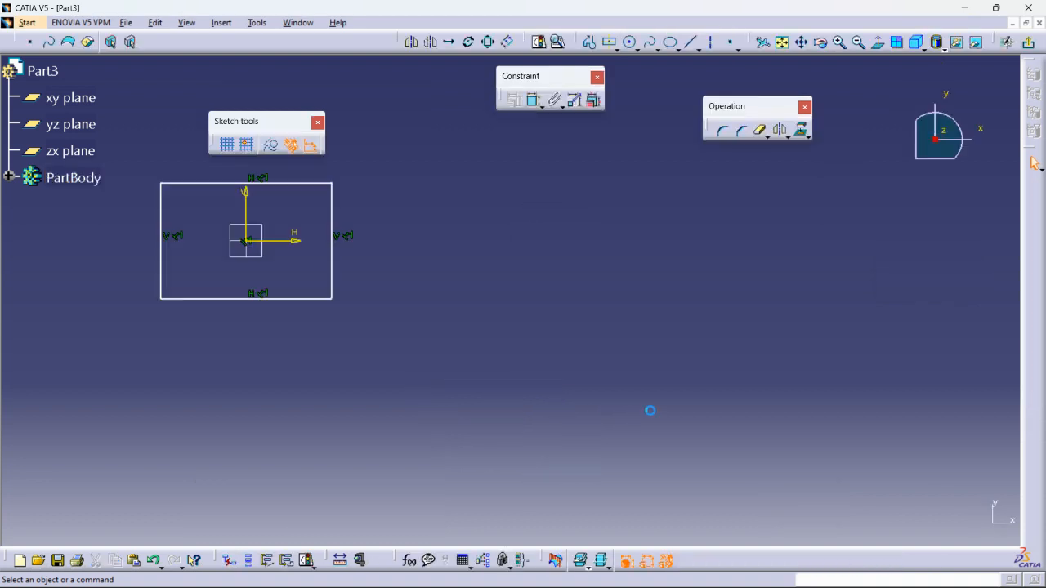
pyautogui.moveTo(542, 392); pyautogui.dragTo(719, 451, button='middle')
pyautogui.click(533, 99)
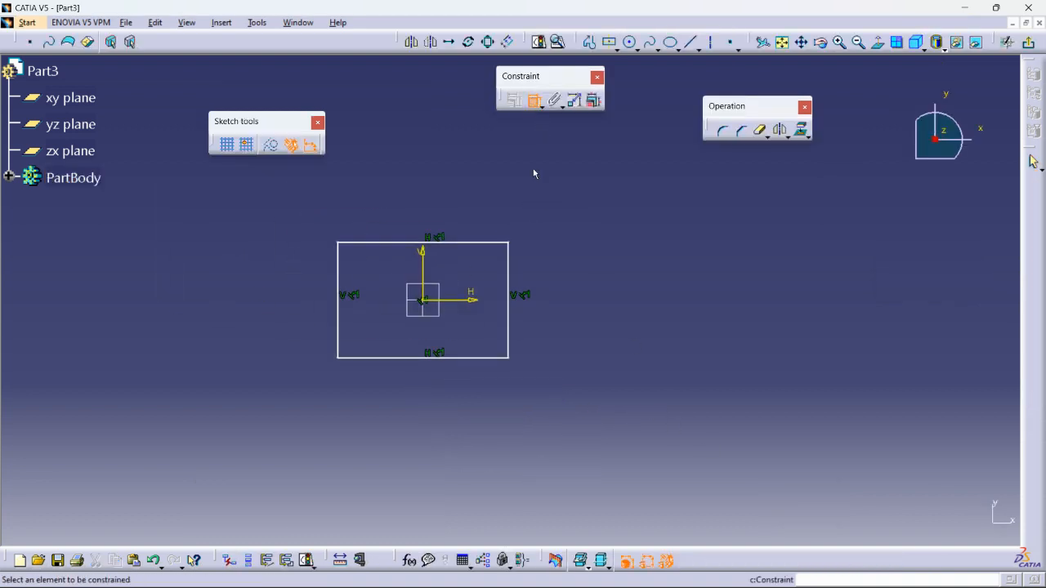
pyautogui.click(338, 272)
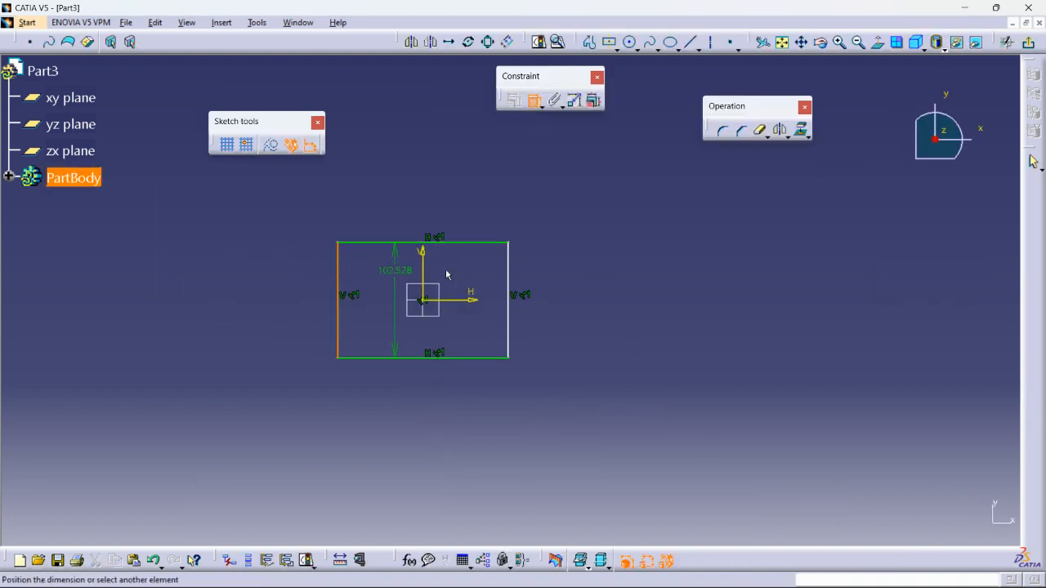
pyautogui.click(507, 261)
pyautogui.click(442, 401)
pyautogui.doubleClick(437, 400)
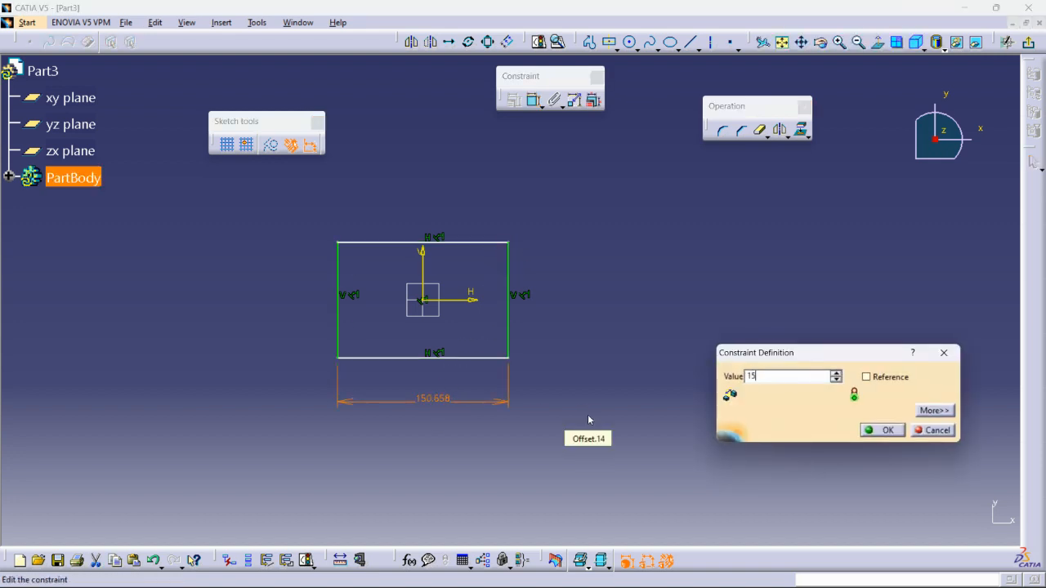
pyautogui.write('150')
pyautogui.press('Return')
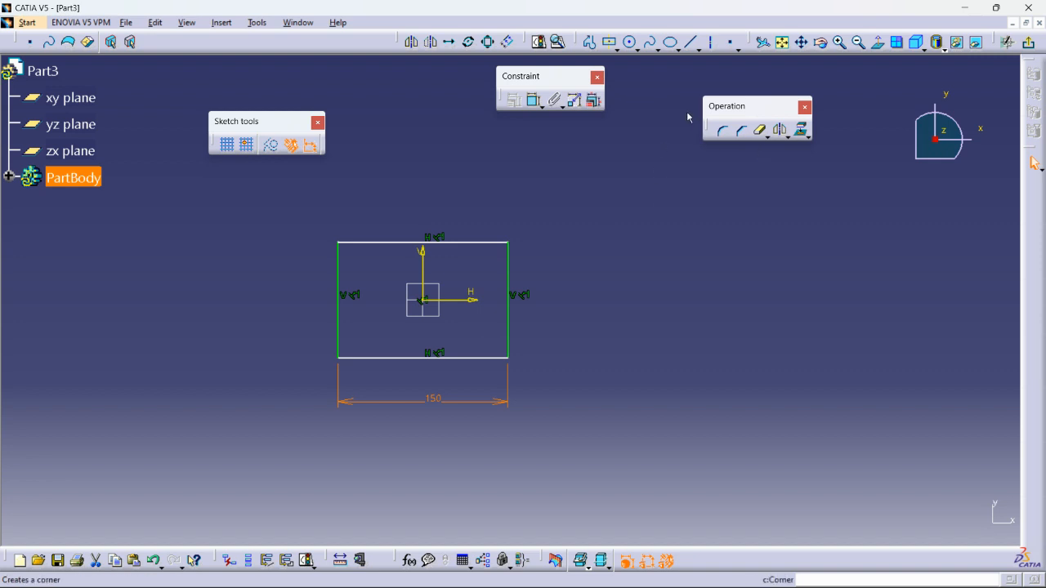
# Constrain the rectangle's height to 100 mm and exit the sketch.
pyautogui.click(536, 101)
pyautogui.click(509, 276)
pyautogui.click(611, 291)
pyautogui.doubleClick(610, 291)
pyautogui.write('100')
pyautogui.press('Return')
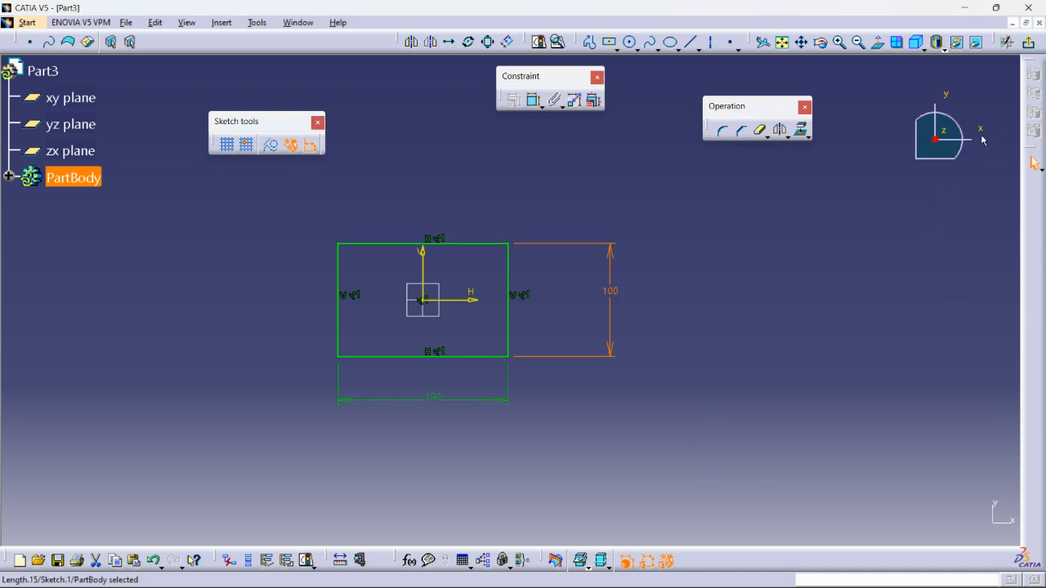
pyautogui.click(1034, 163)
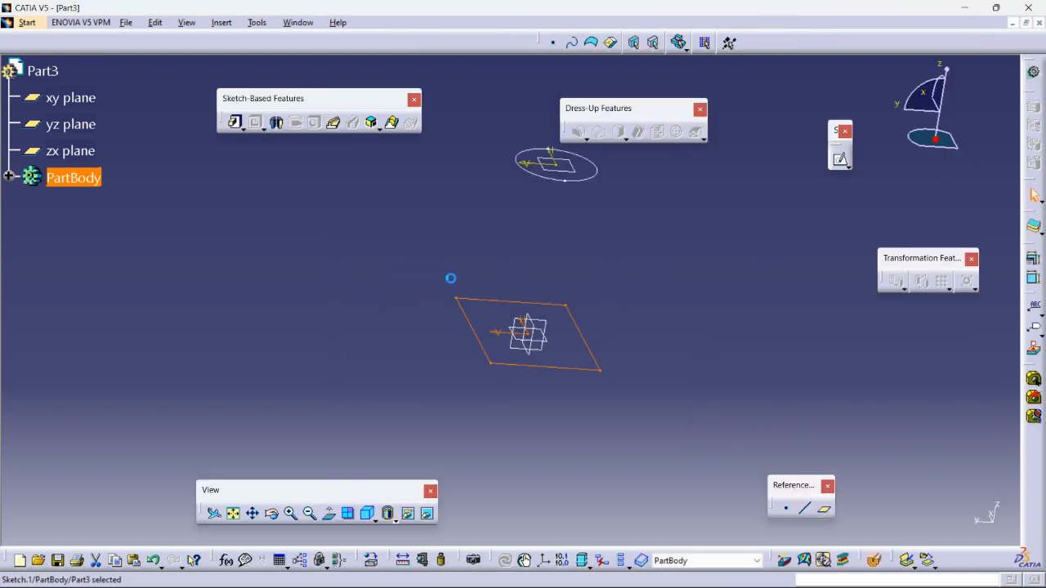
# Open the circle sketch, constrain the circle's diameter to 75 mm, and exit the sketch.
pyautogui.doubleClick(571, 180)
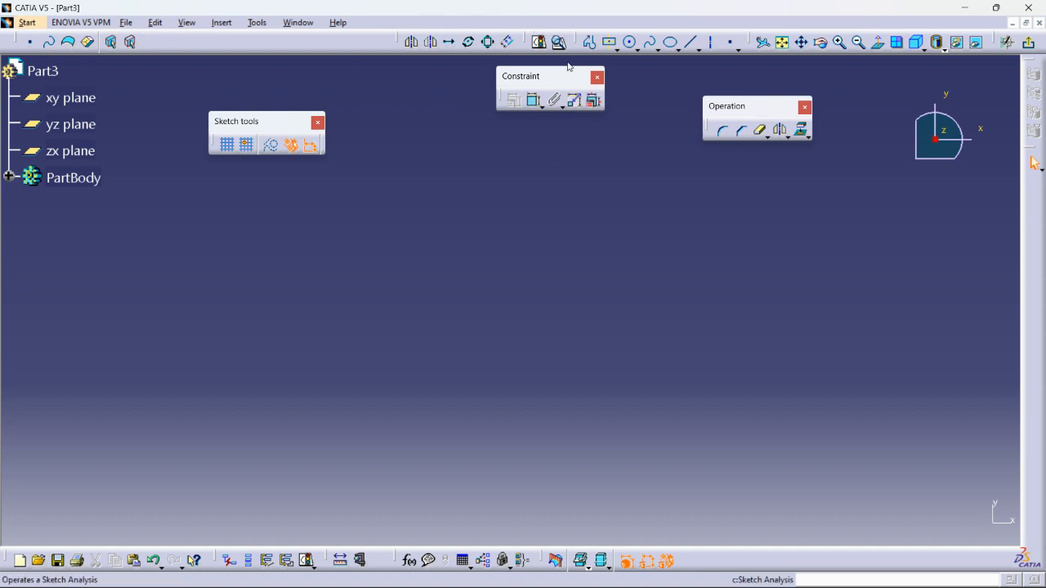
pyautogui.rightClick(742, 562)
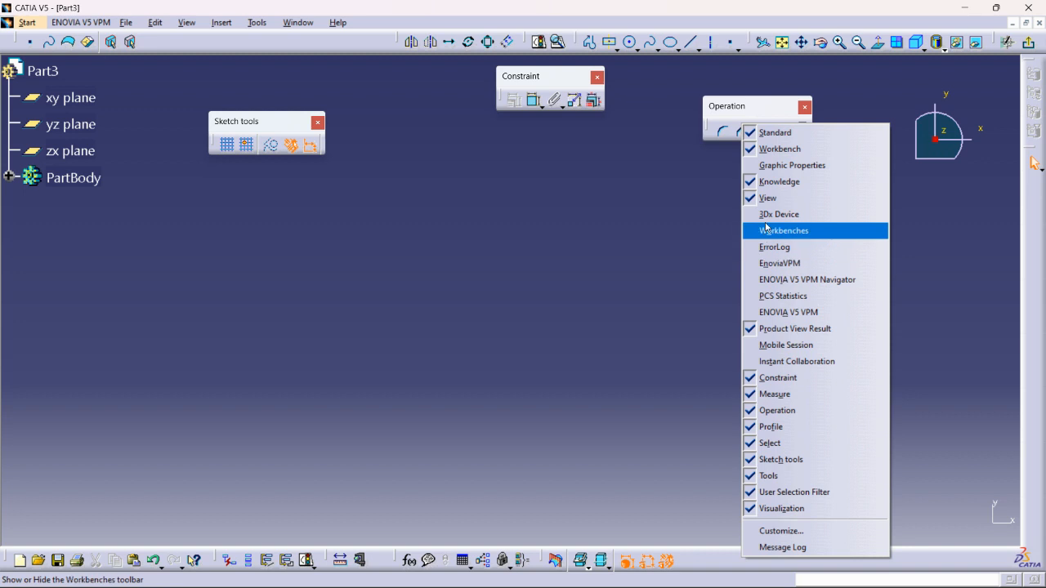
pyautogui.click(561, 304)
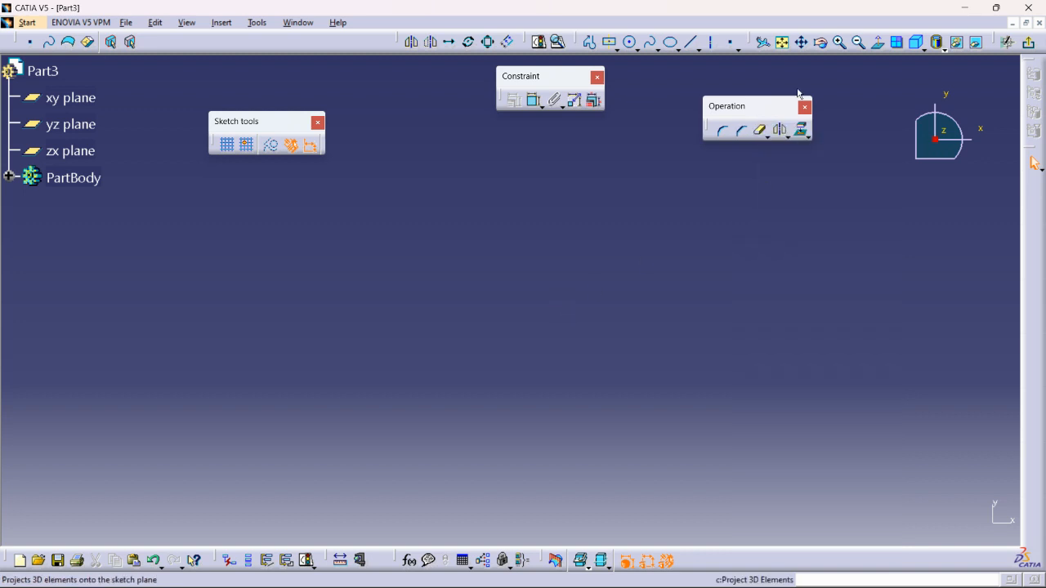
pyautogui.click(782, 44)
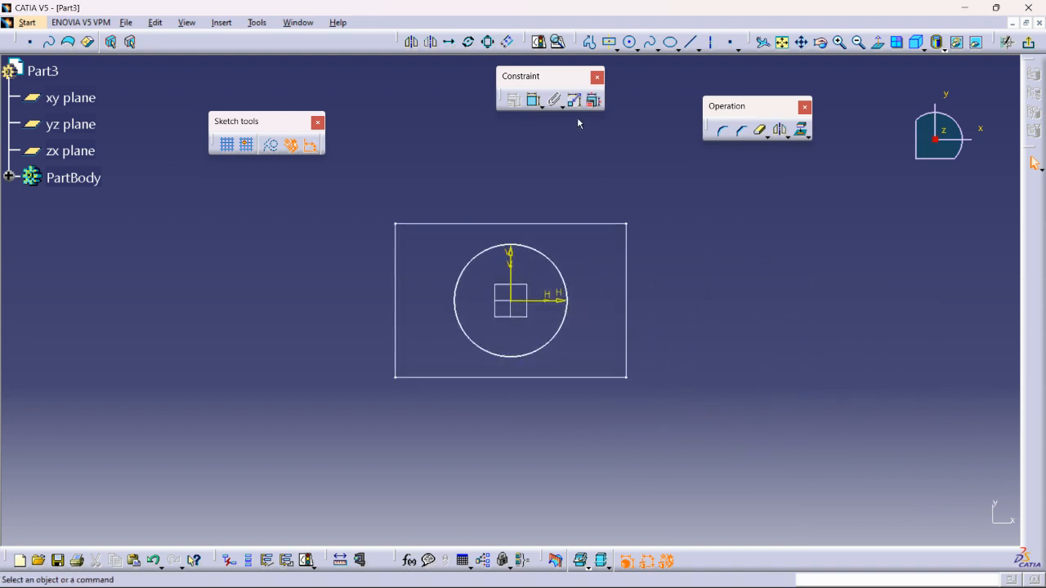
pyautogui.click(532, 99)
pyautogui.click(566, 278)
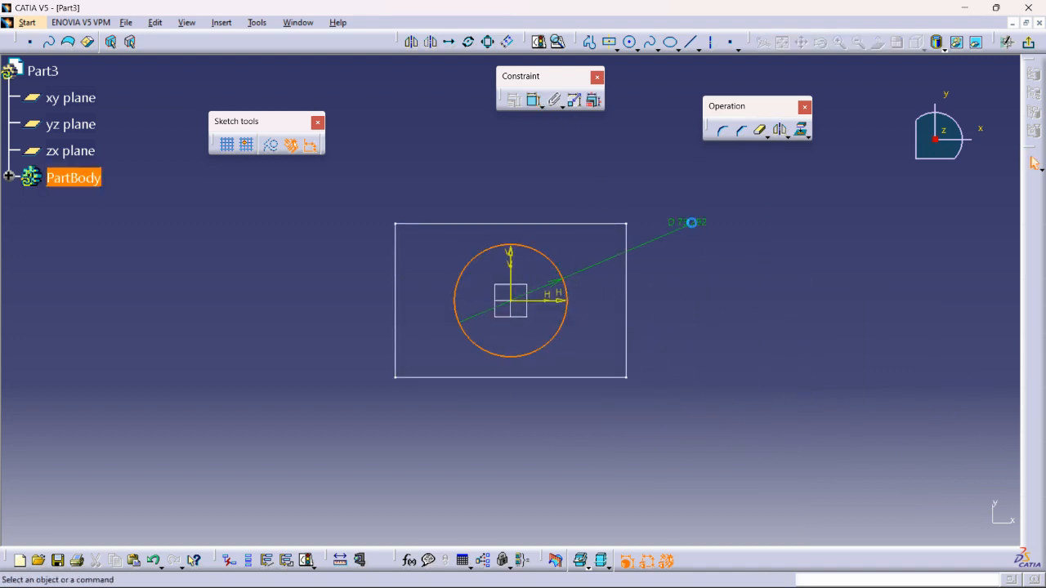
pyautogui.click(691, 222)
pyautogui.doubleClick(686, 221)
pyautogui.write('75')
pyautogui.press('Return')
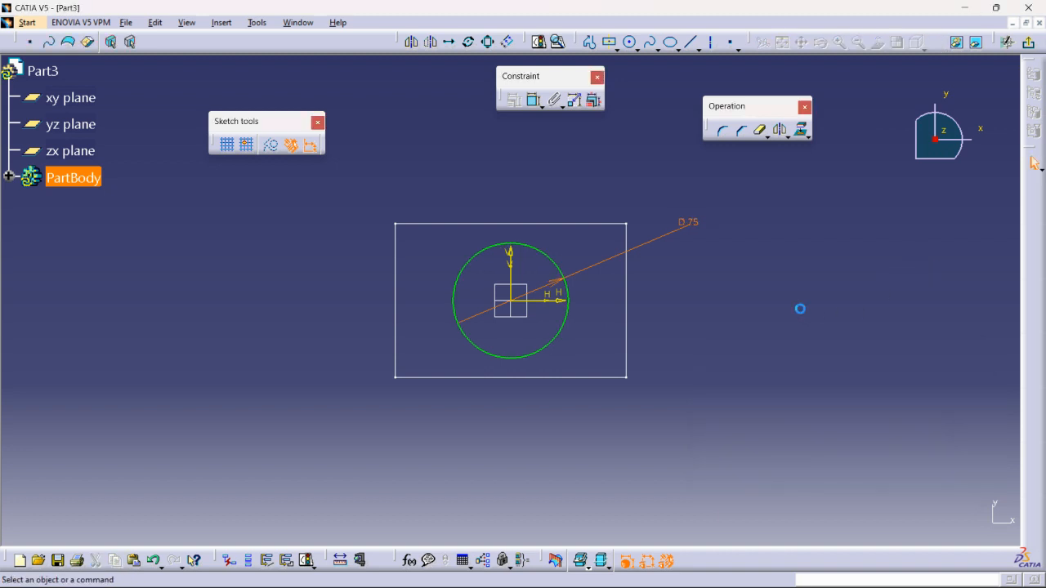
pyautogui.click(1028, 41)
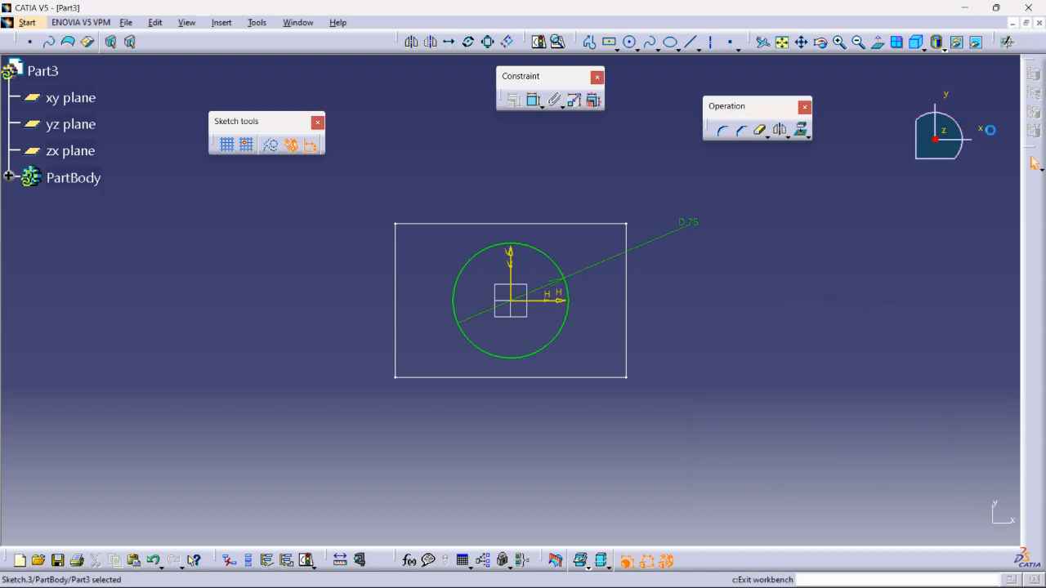
pyautogui.click(746, 320)
# Sketch a three-point spline on the zx plane from beside the circle's edge down to about H 76 mm, V 14 mm near the rectangle's edge.
pyautogui.moveTo(695, 340)
pyautogui.mouseDown(button='middle')
pyautogui.moveTo(695, 267)
pyautogui.moveTo(705, 316)
pyautogui.moveTo(600, 329)
pyautogui.moveTo(678, 351)
pyautogui.moveTo(557, 306)
pyautogui.moveTo(490, 303)
pyautogui.moveTo(486, 346)
pyautogui.moveTo(498, 348)
pyautogui.mouseUp(button='middle')
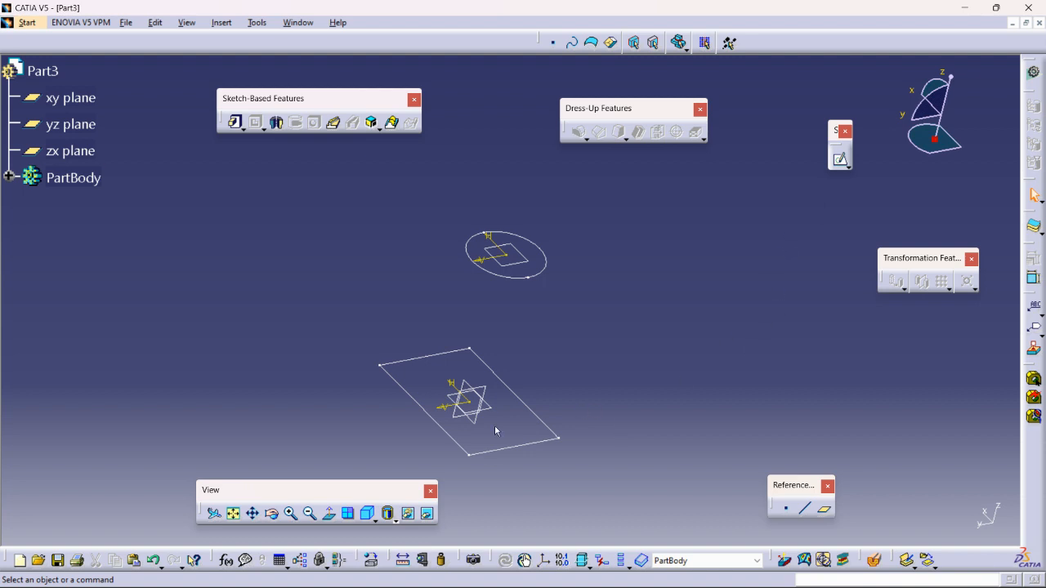
pyautogui.click(841, 169)
pyautogui.moveTo(671, 317)
pyautogui.mouseDown(button='middle')
pyautogui.moveTo(665, 357)
pyautogui.moveTo(678, 323)
pyautogui.mouseUp(button='middle')
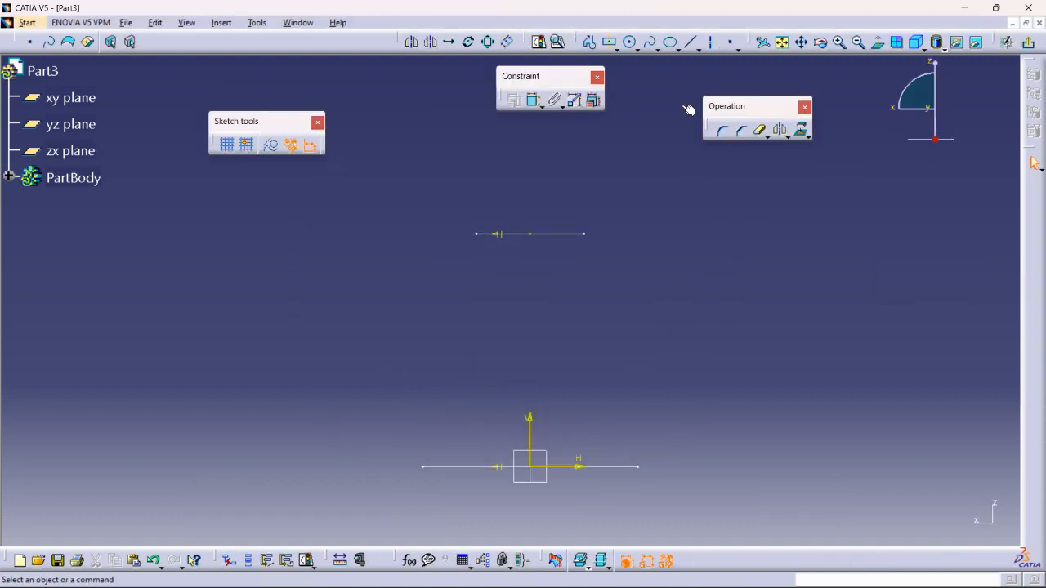
pyautogui.click(652, 43)
pyautogui.click(592, 232)
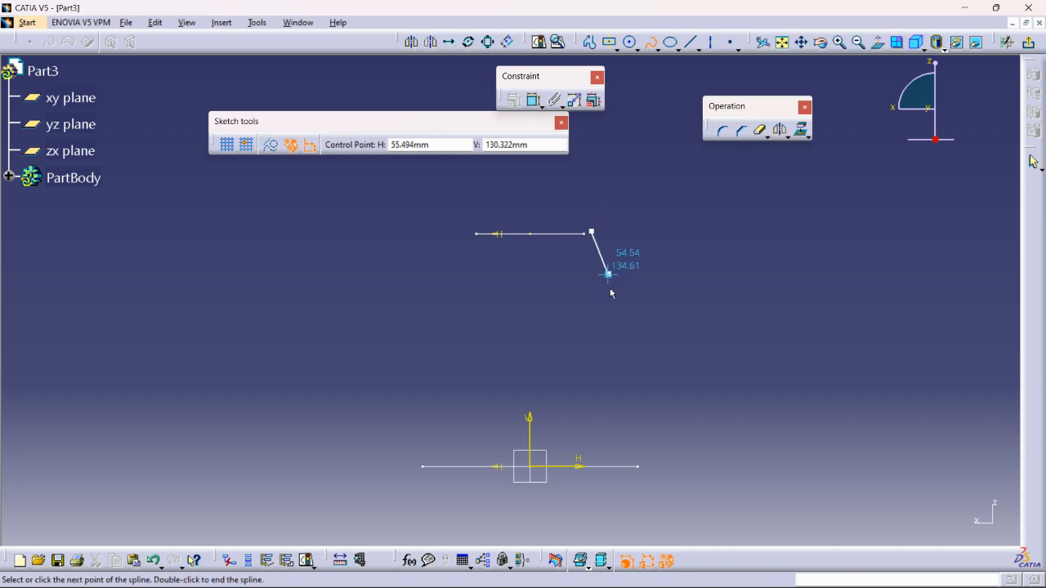
pyautogui.click(624, 329)
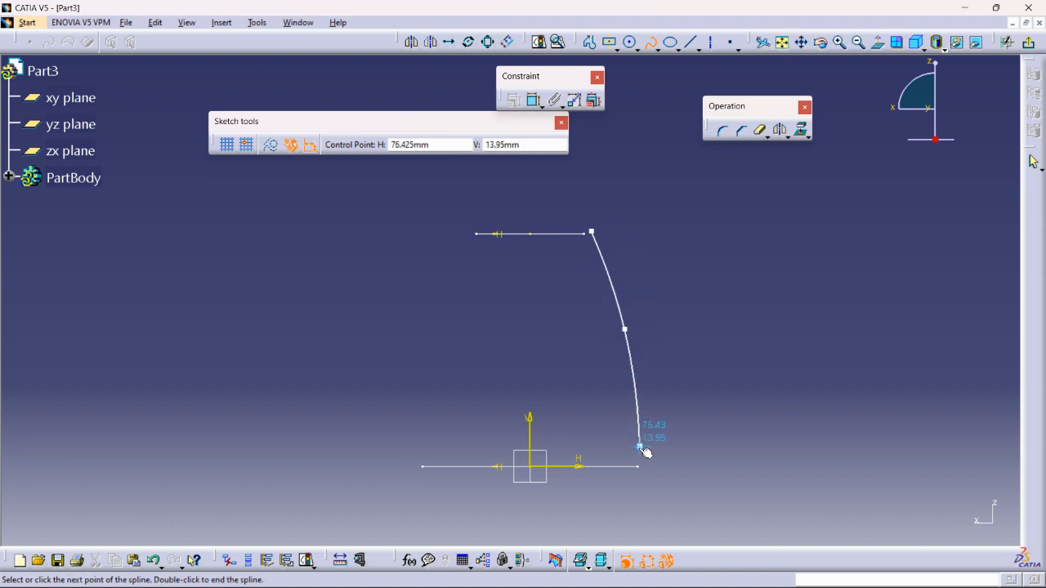
pyautogui.doubleClick(639, 447)
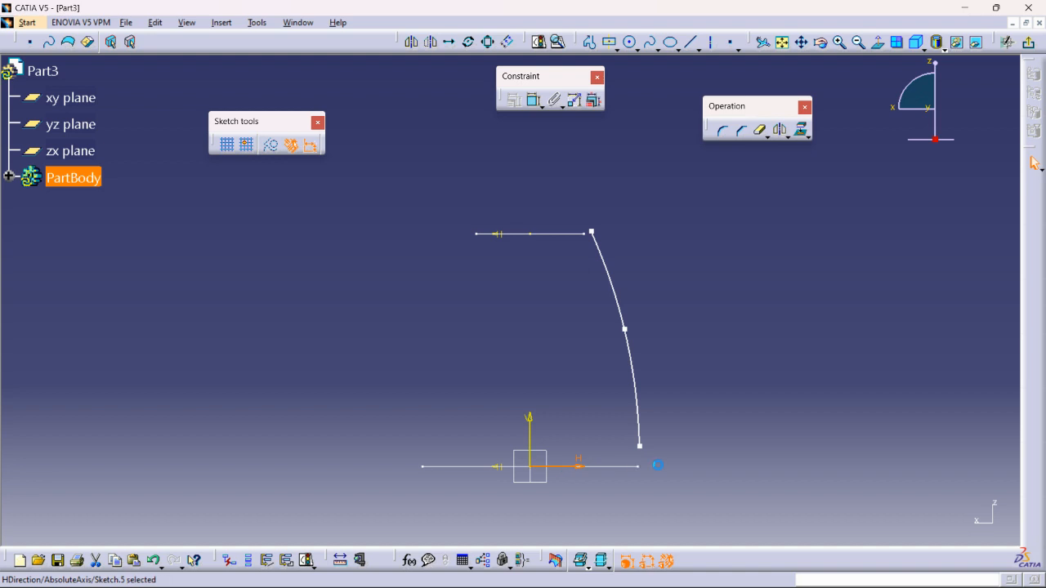
# Make the spline's lower end point coincident with the sketch's horizontal axis.
pyautogui.keyDown('ctrl'); pyautogui.click(640, 447); pyautogui.keyUp('ctrl')
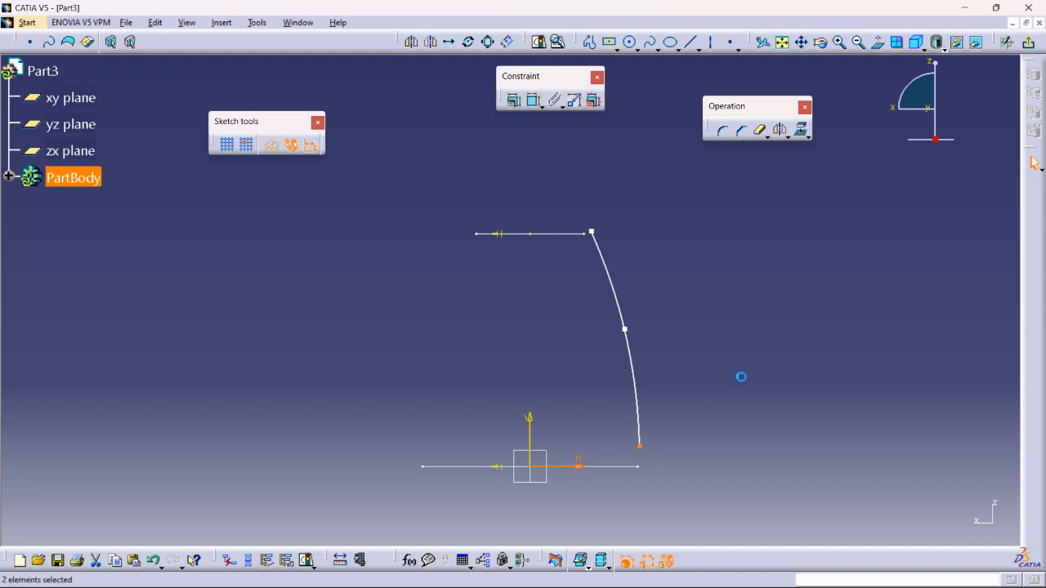
pyautogui.click(518, 104)
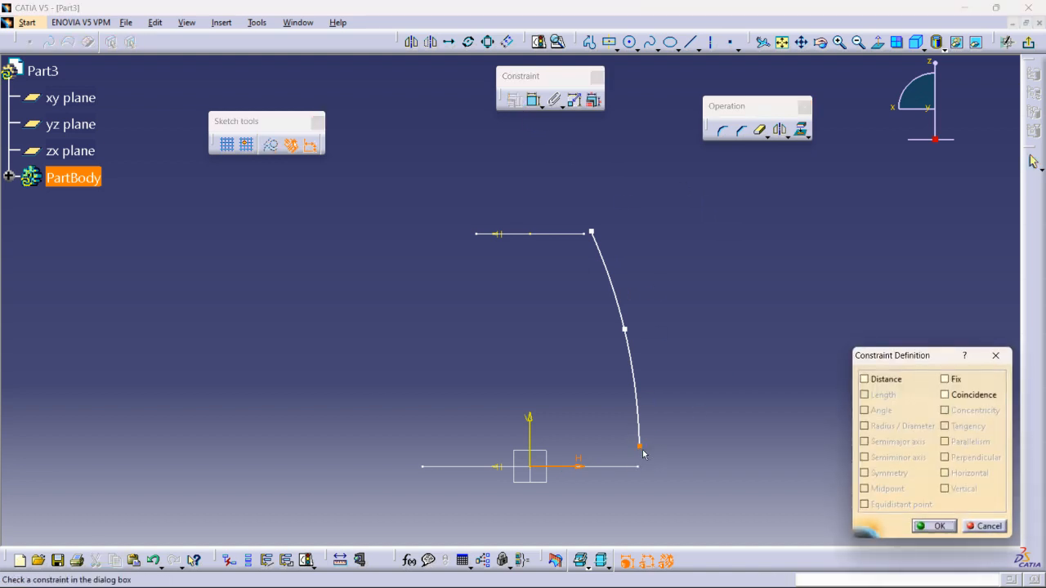
pyautogui.click(948, 396)
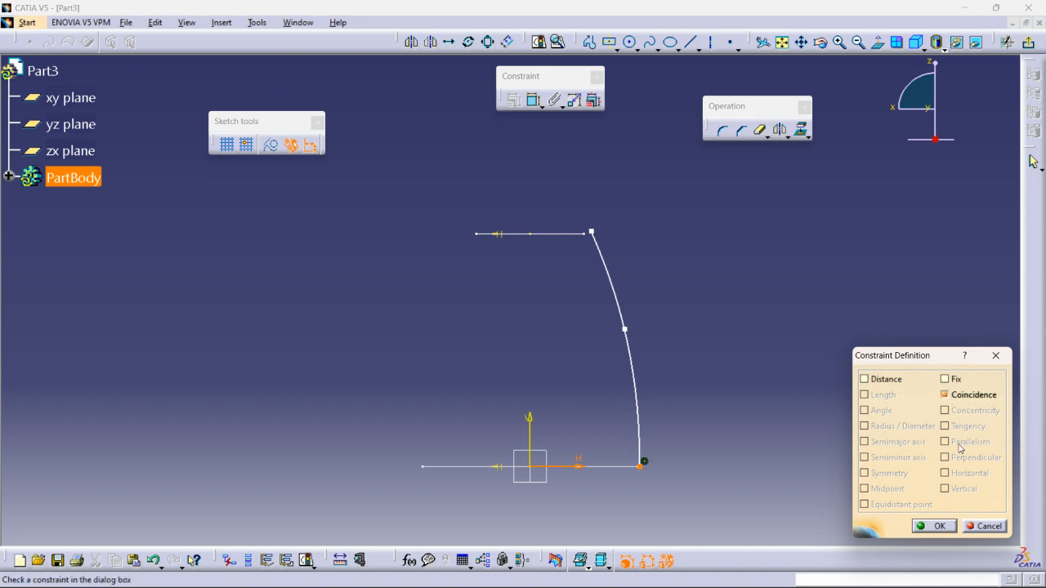
pyautogui.click(930, 526)
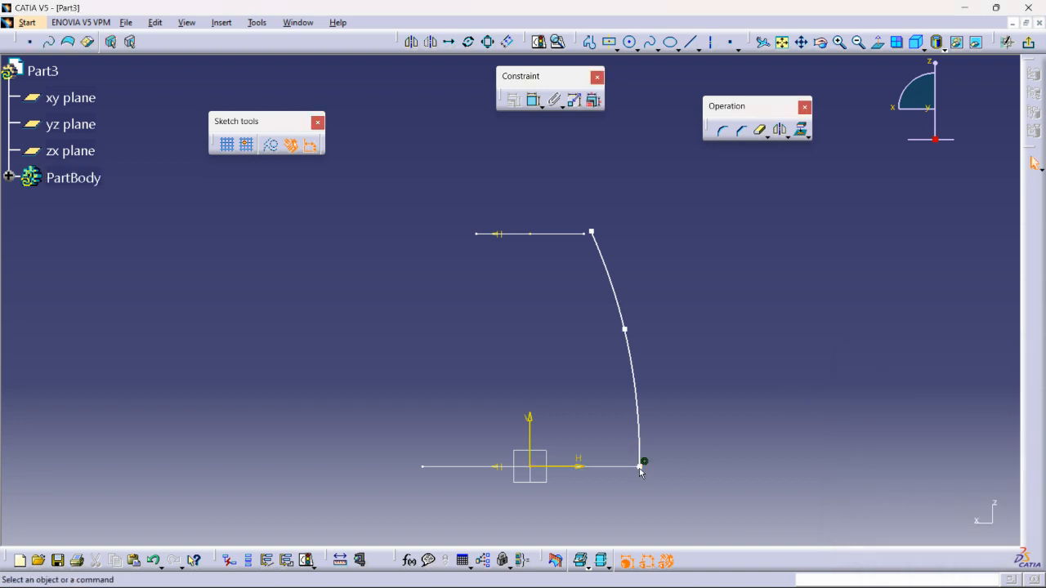
# Move the spline's lower end point outward along the horizontal axis, beyond the rectangle's edge.
pyautogui.moveTo(684, 441); pyautogui.dragTo(700, 383, button='middle')
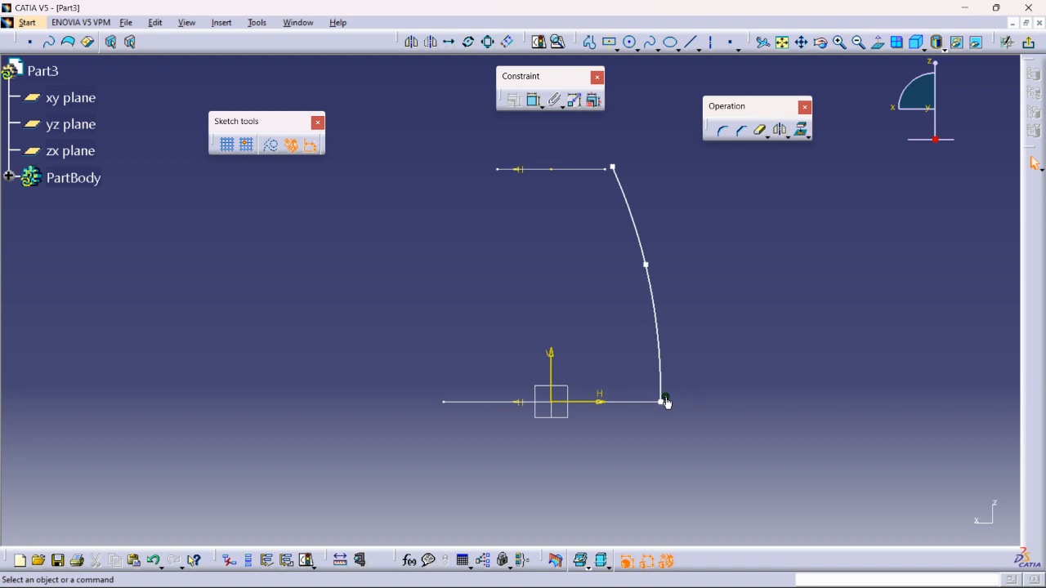
pyautogui.click(666, 399)
pyautogui.press('Delete')
pyautogui.moveTo(661, 402)
pyautogui.mouseDown()
pyautogui.moveTo(732, 401)
pyautogui.moveTo(565, 418)
pyautogui.moveTo(708, 407)
pyautogui.mouseUp()
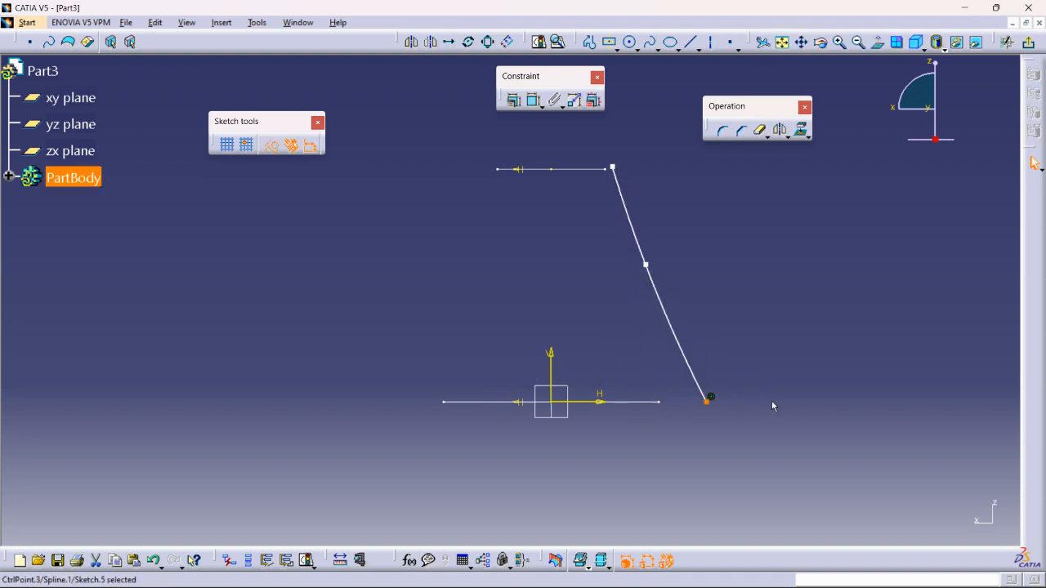
pyautogui.click(773, 406)
# Constrain the spline's lower end point to 75 mm from the vertical axis so it meets the rectangle's edge.
pyautogui.scroll(-1, 694, 421)
pyautogui.moveTo(694, 420)
pyautogui.mouseDown(button='middle')
pyautogui.moveTo(692, 390)
pyautogui.moveTo(589, 299)
pyautogui.moveTo(560, 362)
pyautogui.moveTo(644, 458)
pyautogui.mouseUp(button='middle')
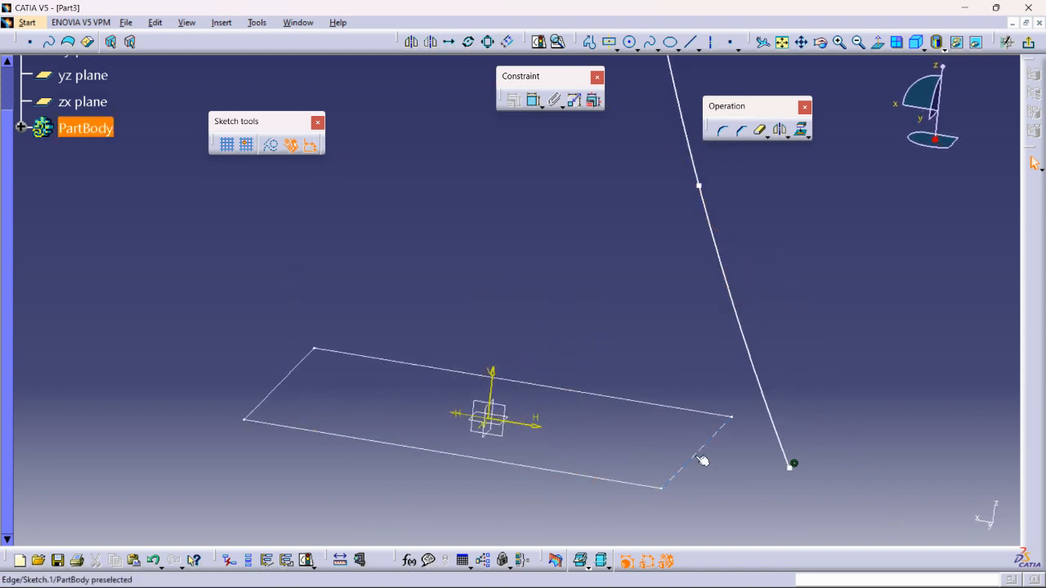
pyautogui.click(534, 101)
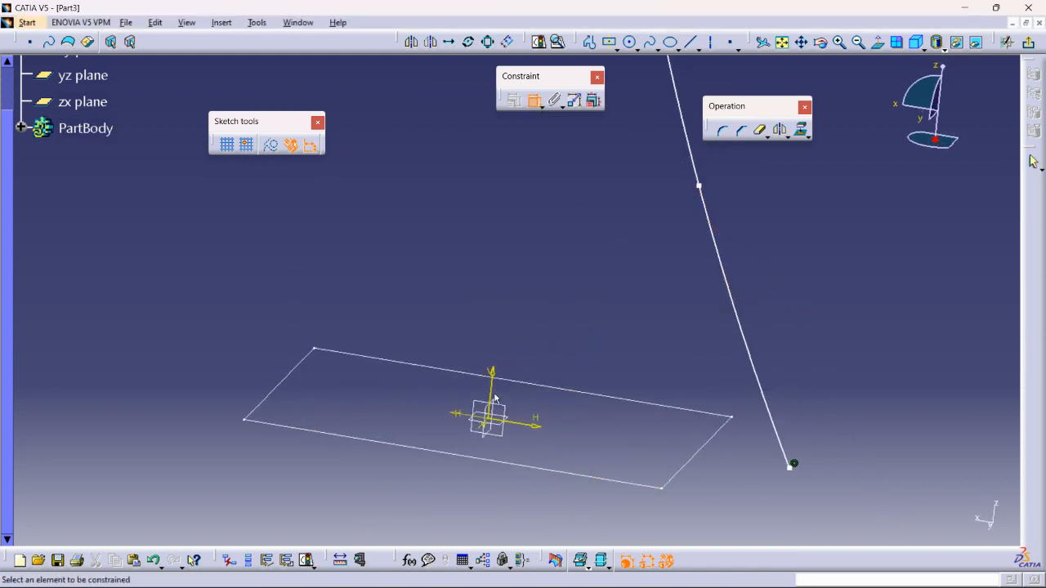
pyautogui.click(494, 398)
pyautogui.click(790, 467)
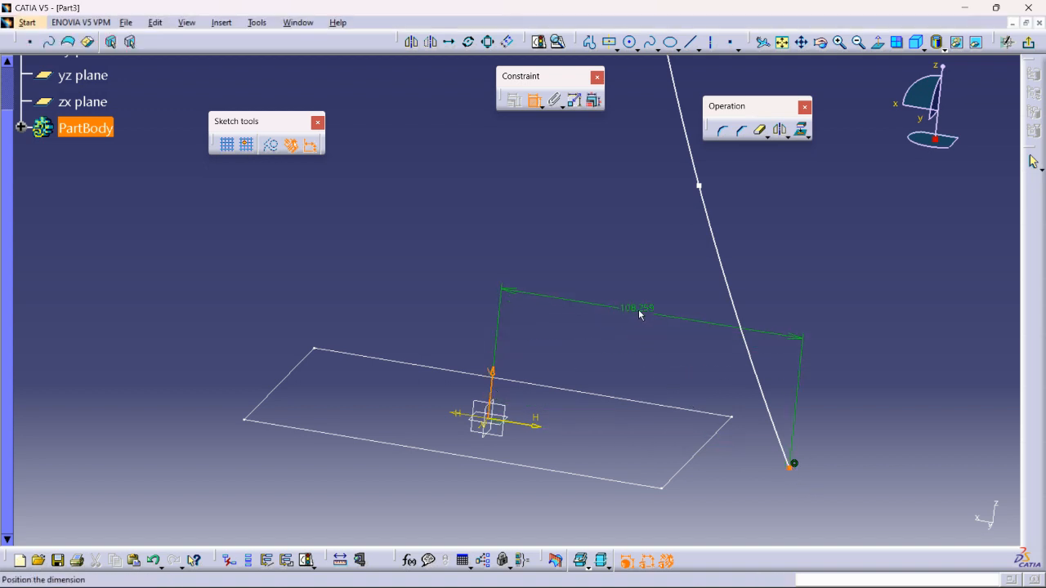
pyautogui.click(640, 314)
pyautogui.doubleClick(638, 309)
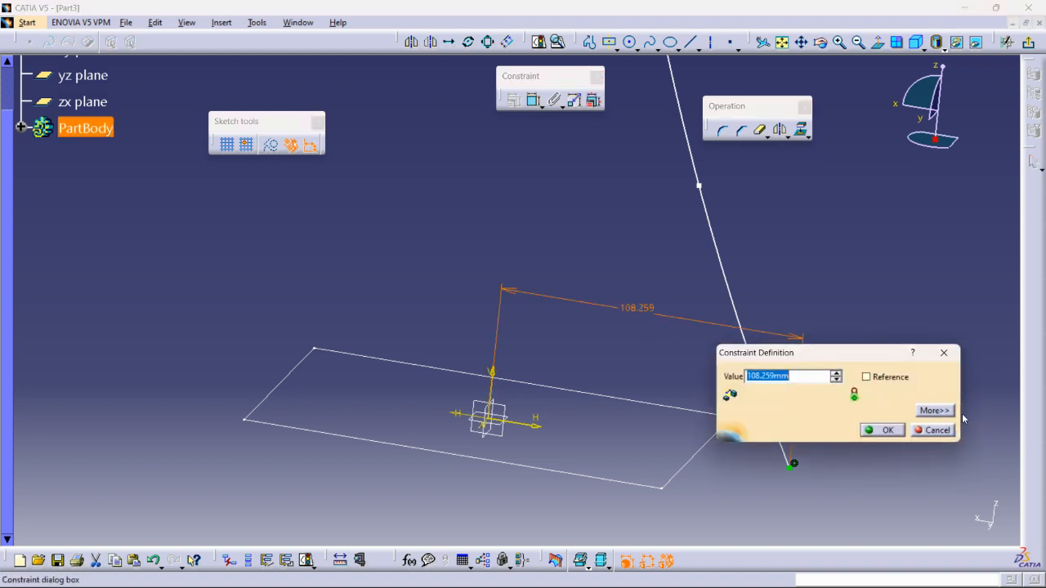
pyautogui.press('Return')
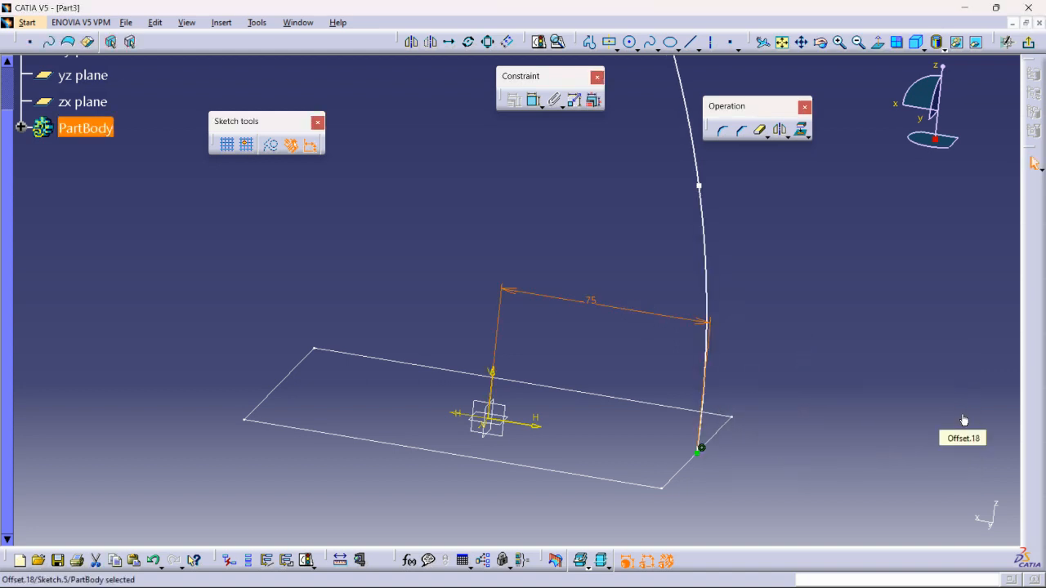
pyautogui.click(889, 422)
# Constrain the spline's upper end point to 37.5 mm from the vertical axis to match the circle's radius.
pyautogui.moveTo(826, 391); pyautogui.dragTo(838, 549, button='middle')
pyautogui.moveTo(807, 241); pyautogui.dragTo(836, 330, button='middle')
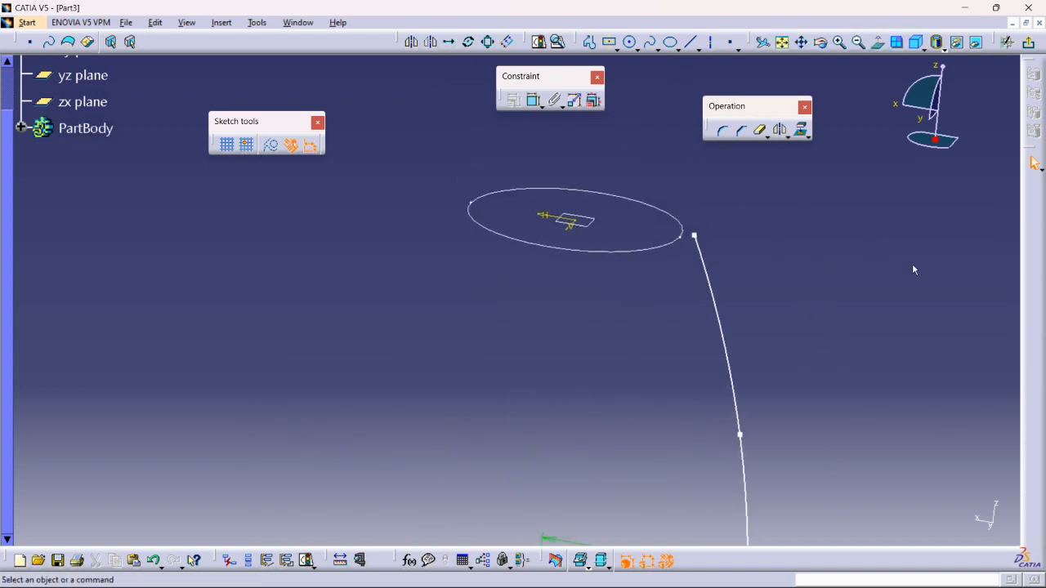
pyautogui.moveTo(622, 268); pyautogui.dragTo(520, 472, button='middle')
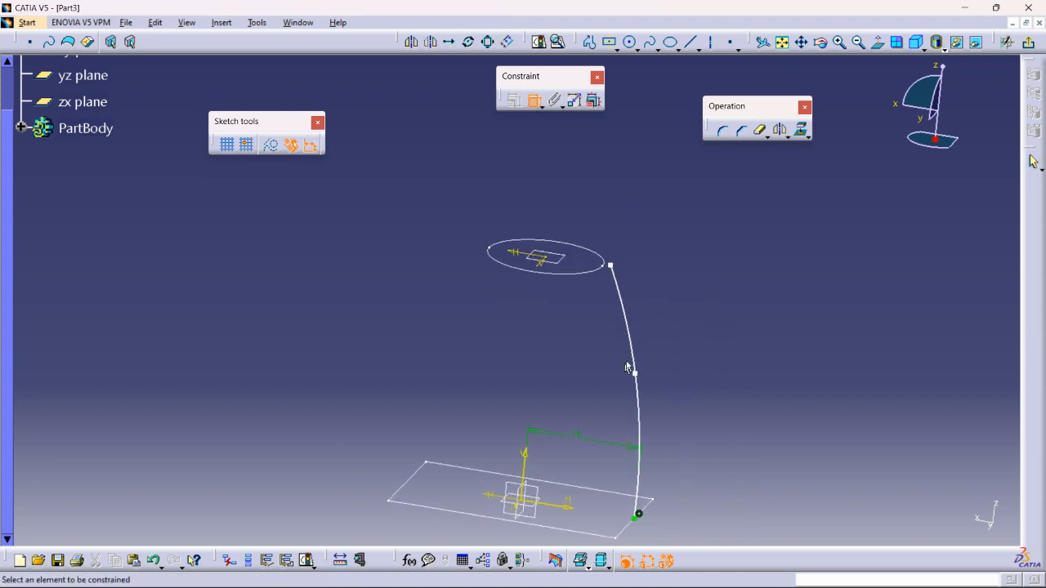
pyautogui.click(526, 463)
pyautogui.click(611, 266)
pyautogui.click(656, 189)
pyautogui.doubleClick(654, 182)
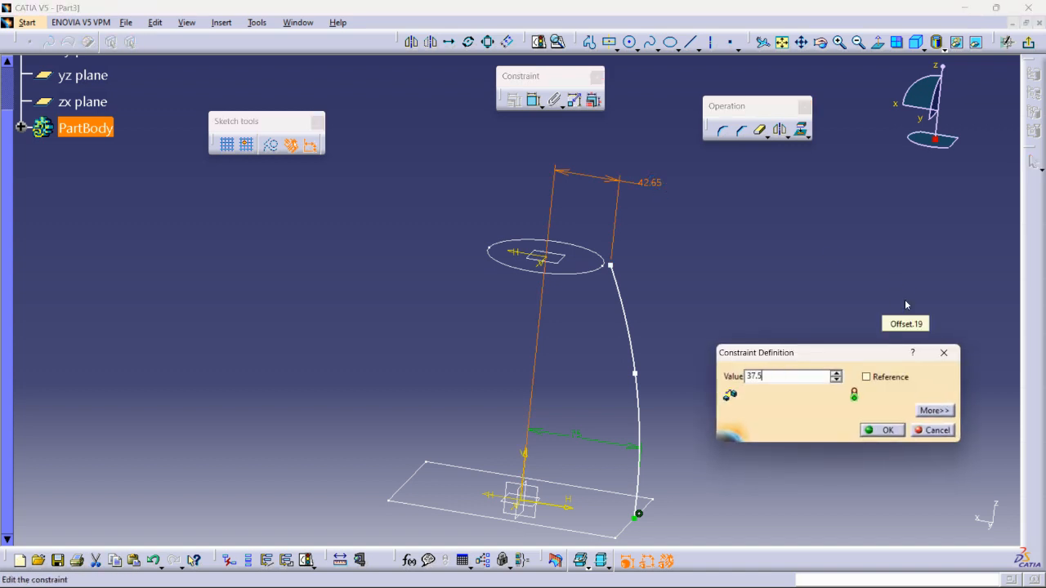
pyautogui.press('Return')
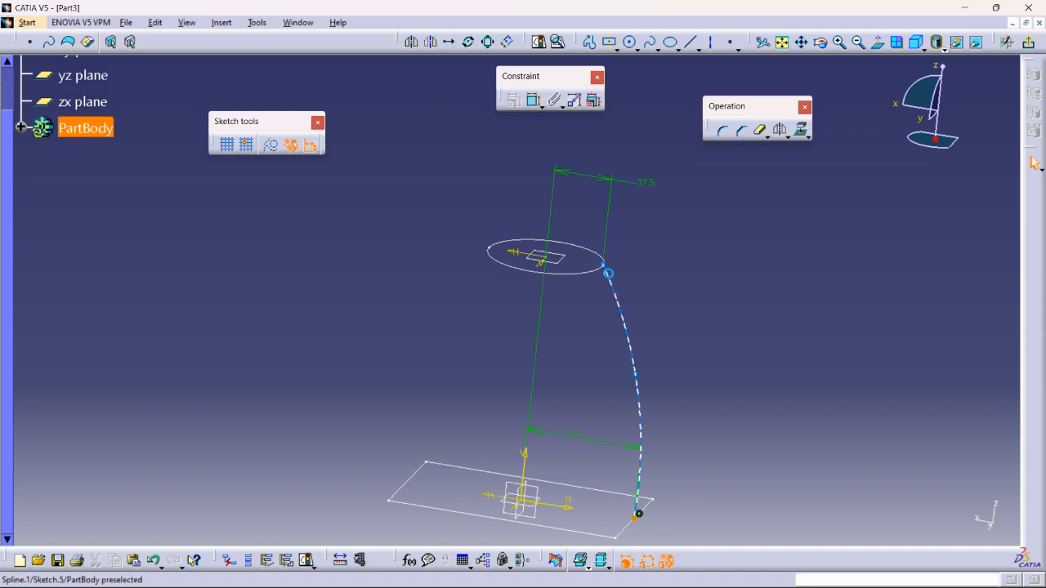
# Make the spline's upper end point coincident with the circle's plane and exit the sketch.
pyautogui.moveTo(603, 264); pyautogui.dragTo(605, 236)
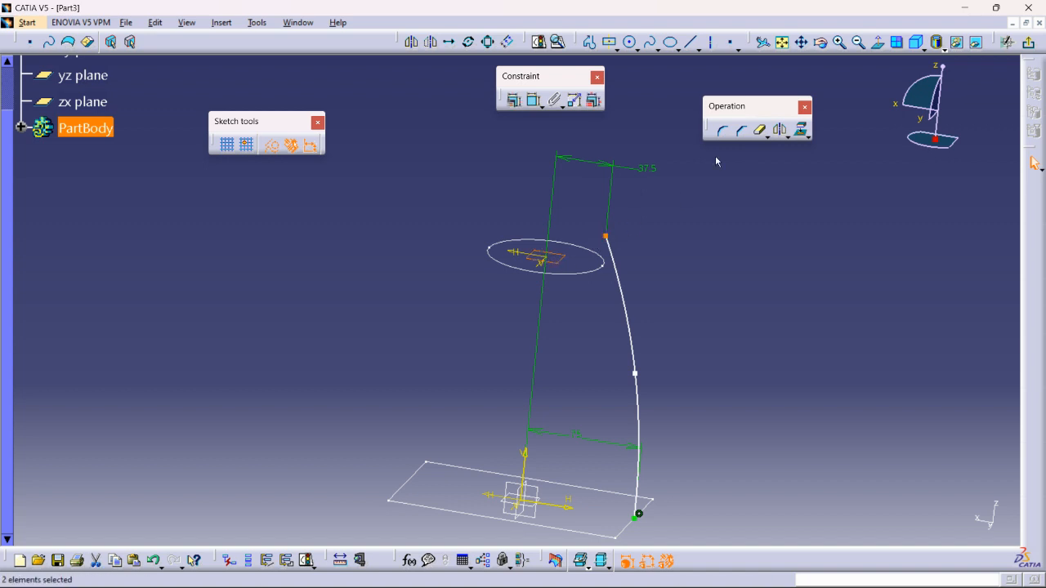
pyautogui.click(514, 100)
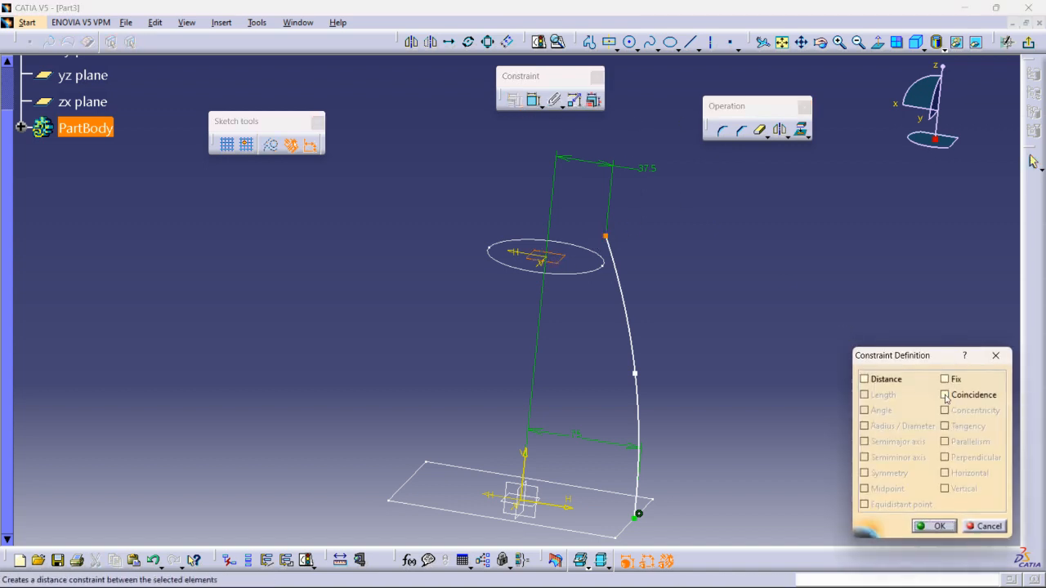
pyautogui.click(958, 400)
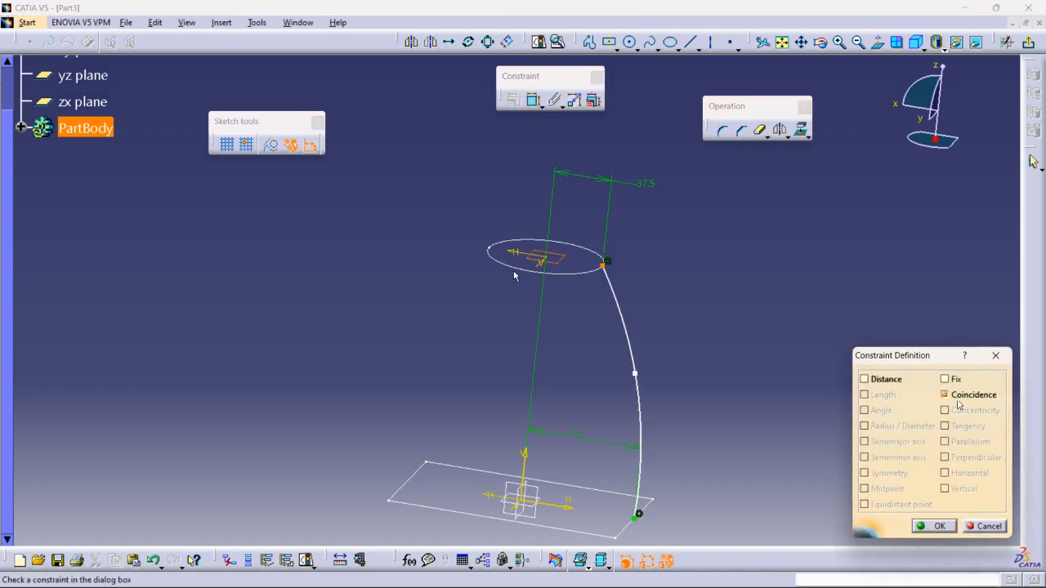
pyautogui.click(928, 525)
pyautogui.moveTo(797, 400)
pyautogui.mouseDown(button='middle')
pyautogui.moveTo(801, 390)
pyautogui.moveTo(643, 415)
pyautogui.mouseUp(button='middle')
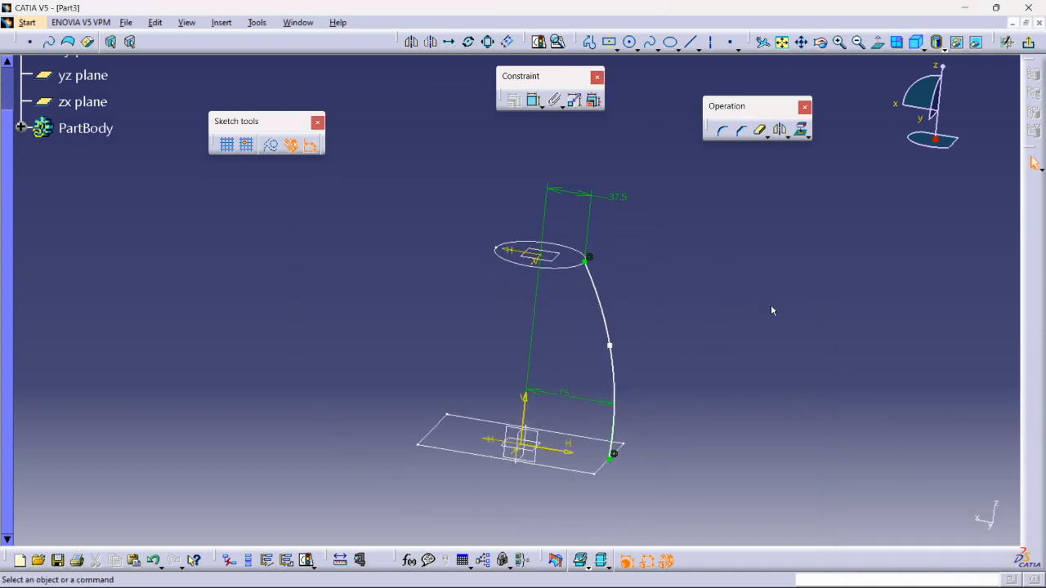
pyautogui.click(1027, 46)
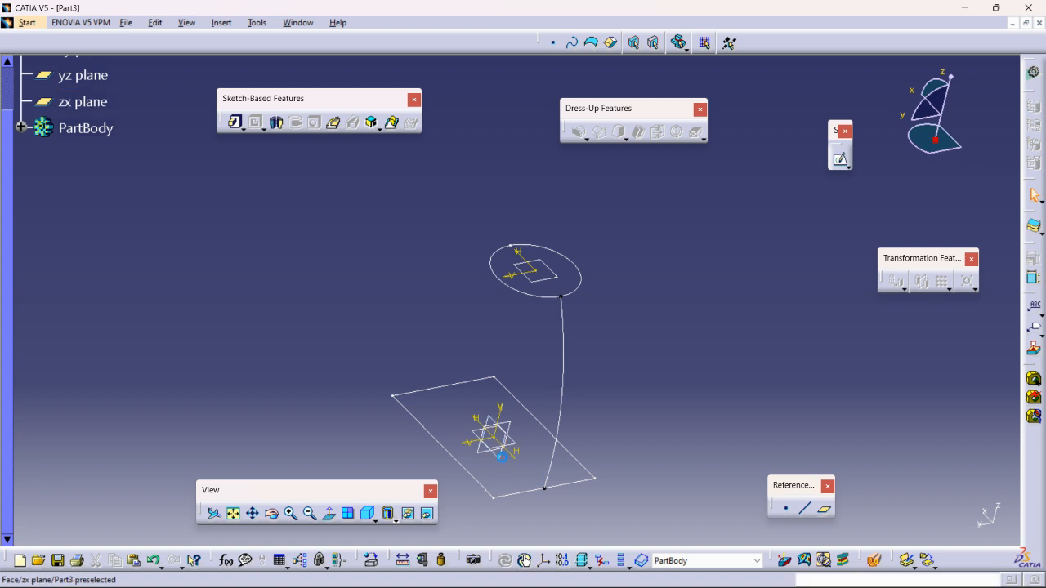
# On the zx plane, sketch a four-point spline from the rectangle's opposite edge to the circle's opposite side and adjust its curvature.
pyautogui.click(496, 464)
pyautogui.click(840, 160)
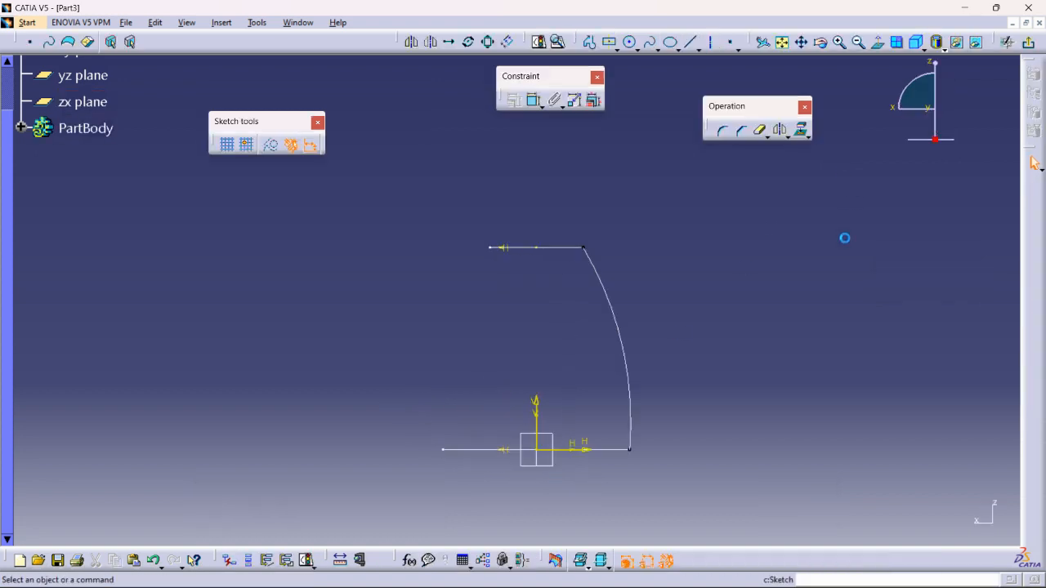
pyautogui.click(650, 42)
pyautogui.click(517, 456)
pyautogui.click(540, 418)
pyautogui.click(568, 372)
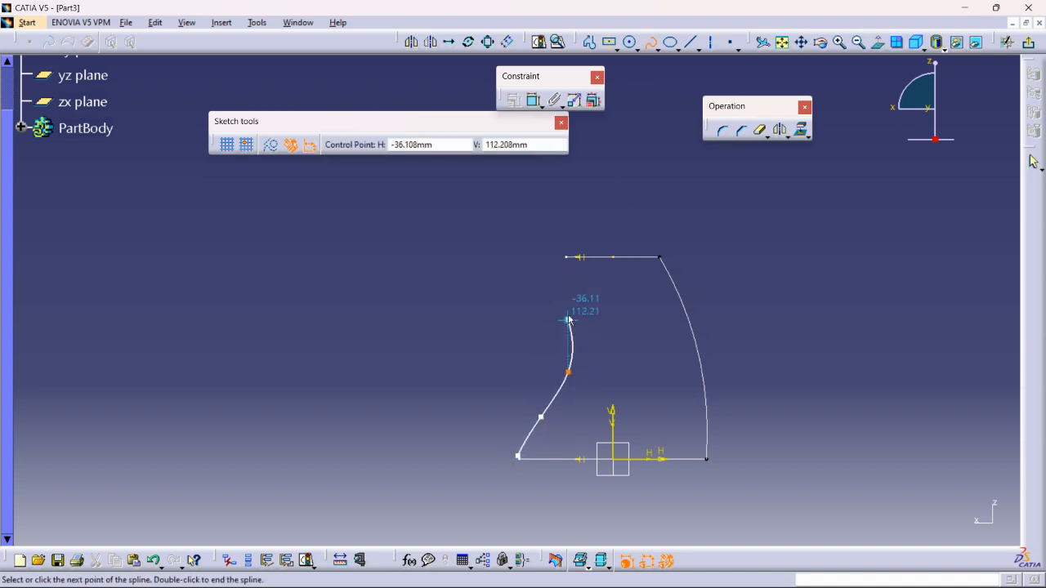
pyautogui.doubleClick(568, 259)
pyautogui.moveTo(570, 373); pyautogui.dragTo(572, 326)
pyautogui.click(594, 353)
# Make the second spline's lower end point coincident with the horizontal axis.
pyautogui.moveTo(572, 384); pyautogui.dragTo(579, 272, button='middle')
pyautogui.moveTo(579, 272); pyautogui.dragTo(554, 198, button='middle')
pyautogui.click(693, 397)
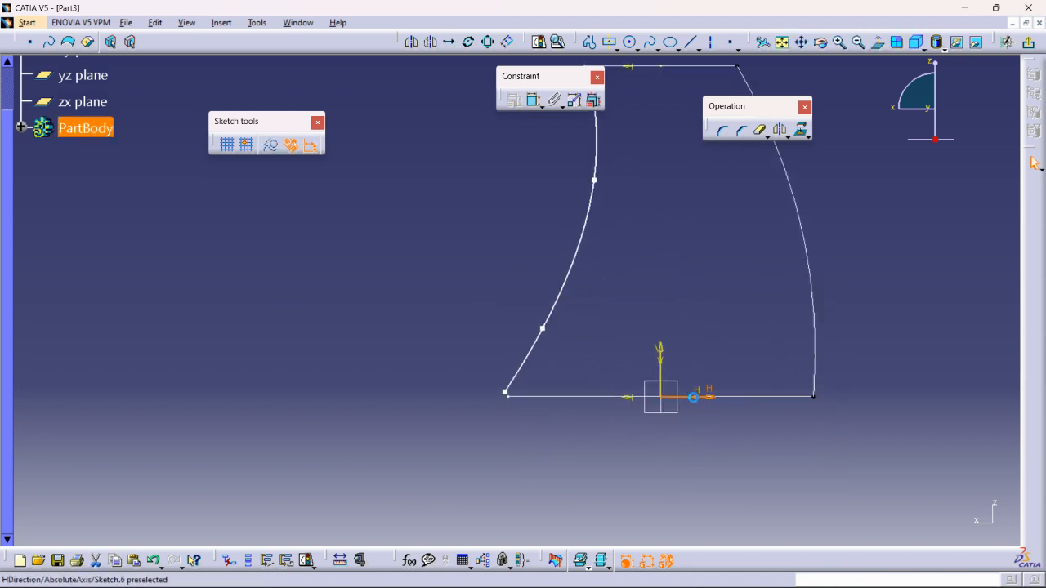
pyautogui.keyDown('ctrl'); pyautogui.click(506, 393); pyautogui.keyUp('ctrl')
pyautogui.click(514, 100)
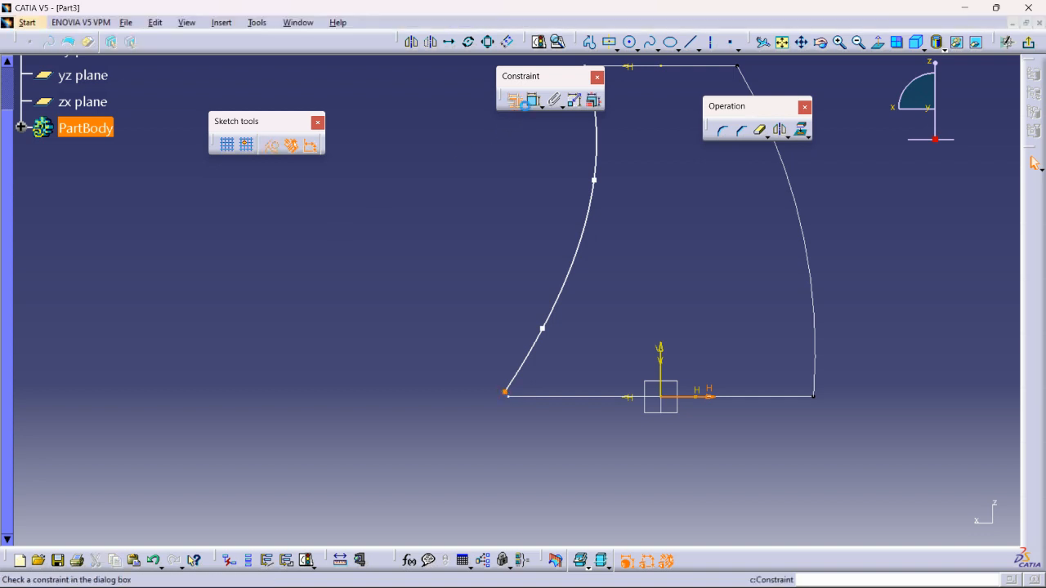
pyautogui.click(945, 395)
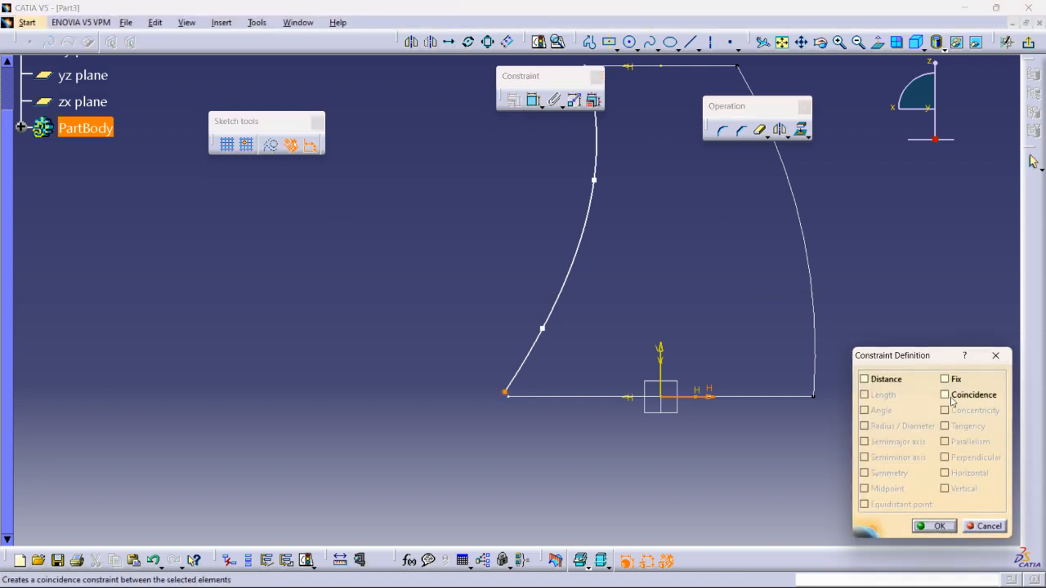
pyautogui.click(934, 526)
# Constrain the second spline's lower end point to 75 mm from the vertical axis.
pyautogui.click(532, 99)
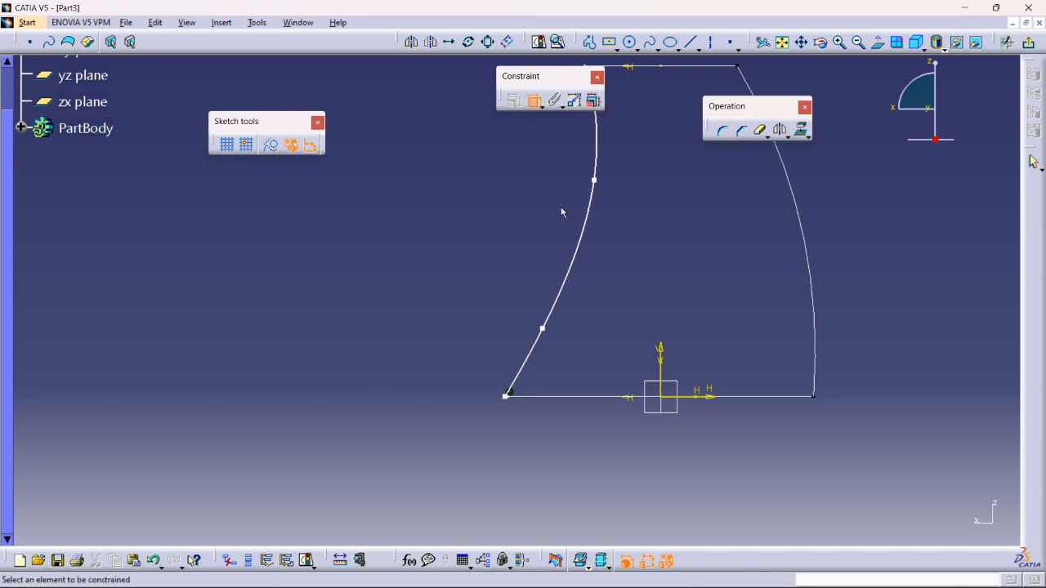
pyautogui.click(507, 396)
pyautogui.click(666, 377)
pyautogui.click(612, 461)
pyautogui.doubleClick(609, 458)
pyautogui.write('75')
pyautogui.press('Return')
# Constrain the second spline's upper end point to 37.5 mm from the vertical axis.
pyautogui.moveTo(510, 292); pyautogui.dragTo(519, 496, button='middle')
pyautogui.click(530, 99)
pyautogui.moveTo(665, 396); pyautogui.dragTo(665, 262, button='middle')
pyautogui.moveTo(704, 354); pyautogui.dragTo(737, 462, button='middle')
pyautogui.click(638, 248)
pyautogui.click(676, 191)
pyautogui.doubleClick(676, 190)
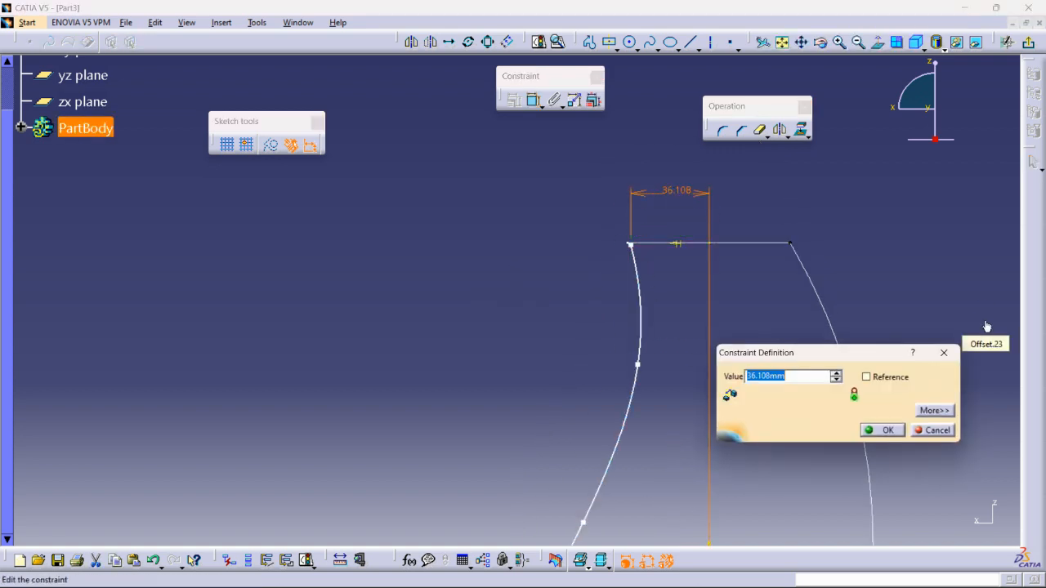
pyautogui.write('37.5')
pyautogui.press('Return')
pyautogui.click(756, 329)
# Make the second spline's upper end point coincident with the circle and exit the sketch.
pyautogui.moveTo(767, 357)
pyautogui.mouseDown(button='middle')
pyautogui.moveTo(771, 373)
pyautogui.moveTo(783, 260)
pyautogui.moveTo(624, 368)
pyautogui.mouseUp(button='middle')
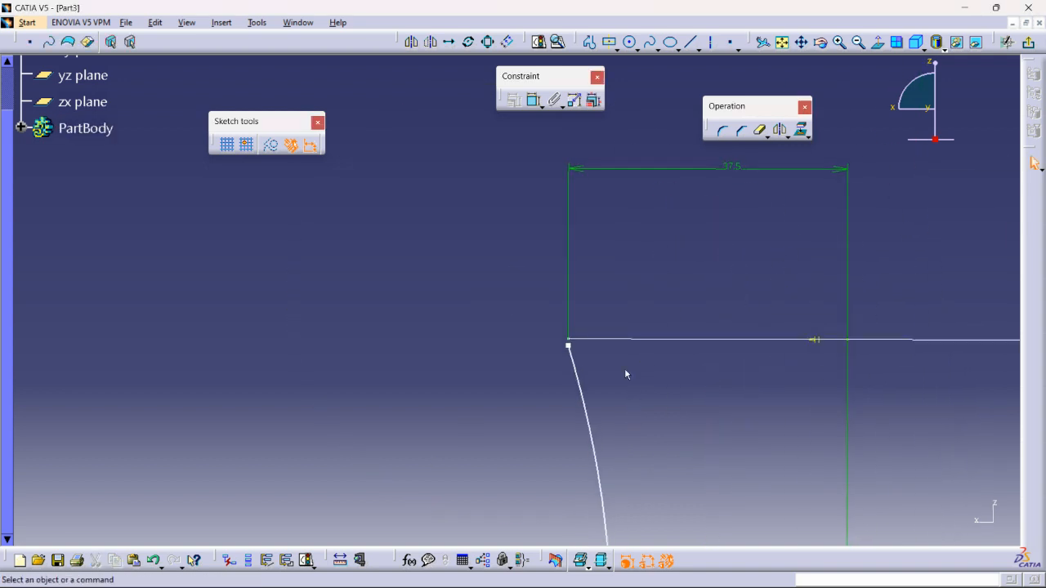
pyautogui.click(570, 347)
pyautogui.click(514, 99)
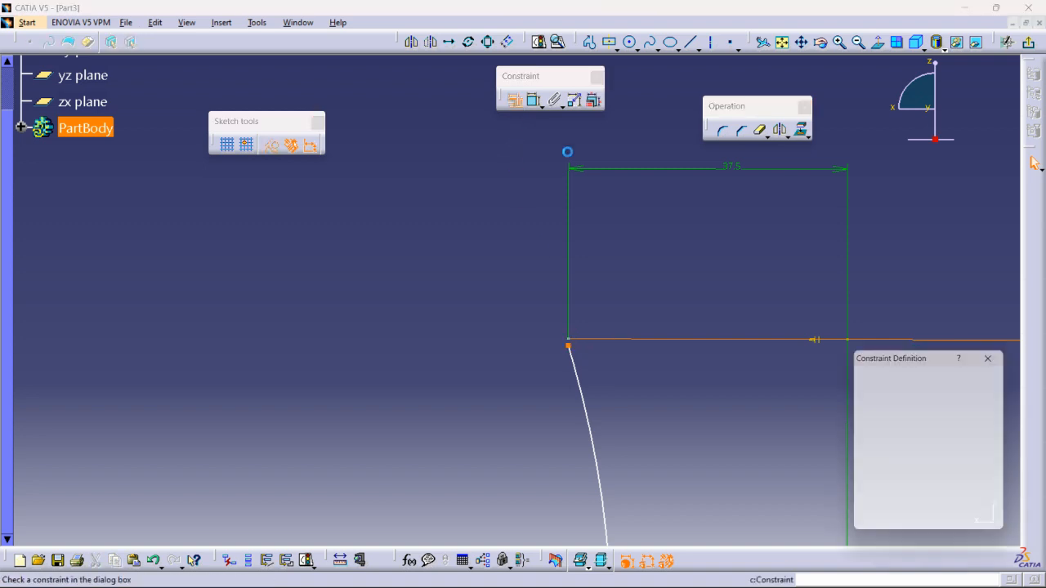
pyautogui.click(945, 395)
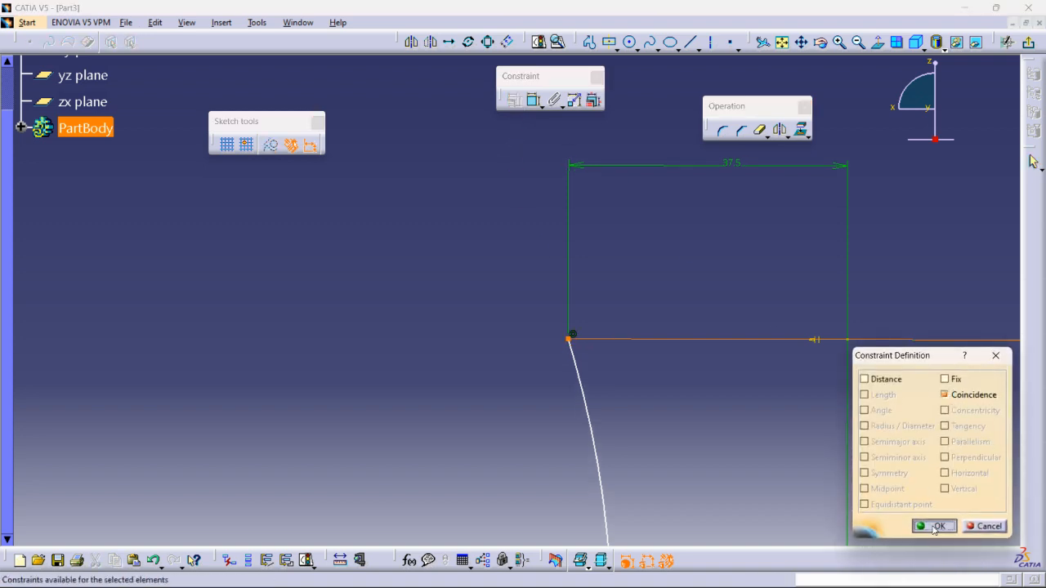
pyautogui.click(934, 527)
pyautogui.moveTo(759, 409)
pyautogui.mouseDown(button='middle')
pyautogui.moveTo(764, 425)
pyautogui.moveTo(752, 362)
pyautogui.moveTo(760, 389)
pyautogui.mouseUp(button='middle')
pyautogui.click(1028, 42)
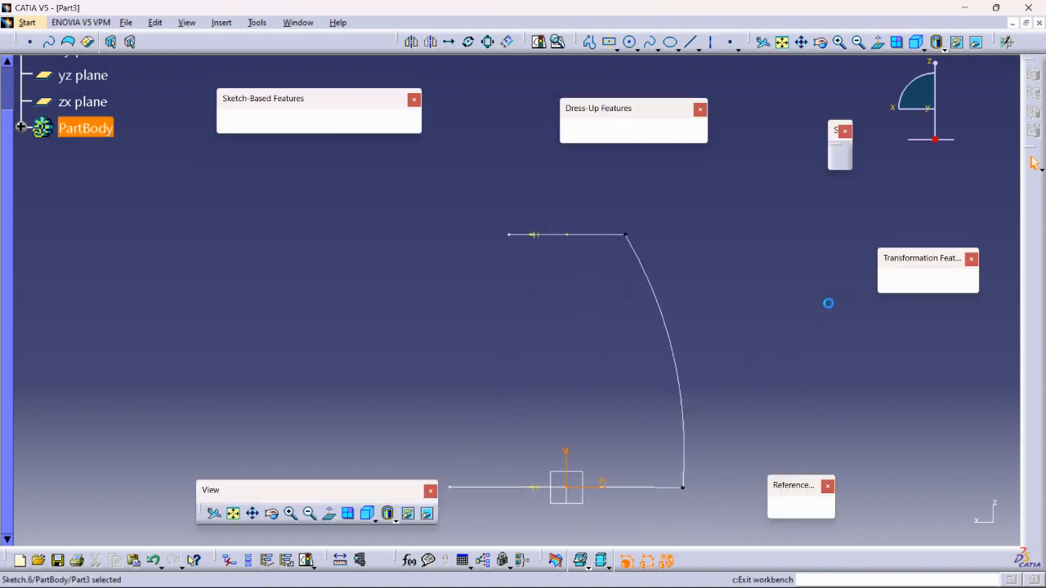
# Set up a multi-sections solid with the circle and rectangle as sections and both splines as guides, and try to preview it.
pyautogui.moveTo(572, 449)
pyautogui.mouseDown(button='middle')
pyautogui.moveTo(743, 398)
pyautogui.moveTo(732, 367)
pyautogui.mouseUp(button='middle')
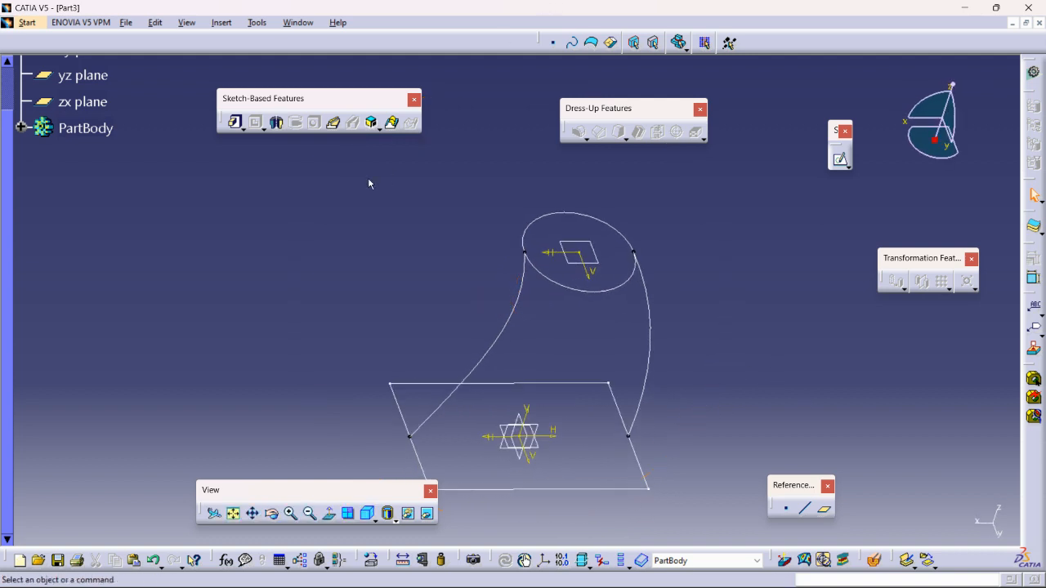
pyautogui.click(391, 124)
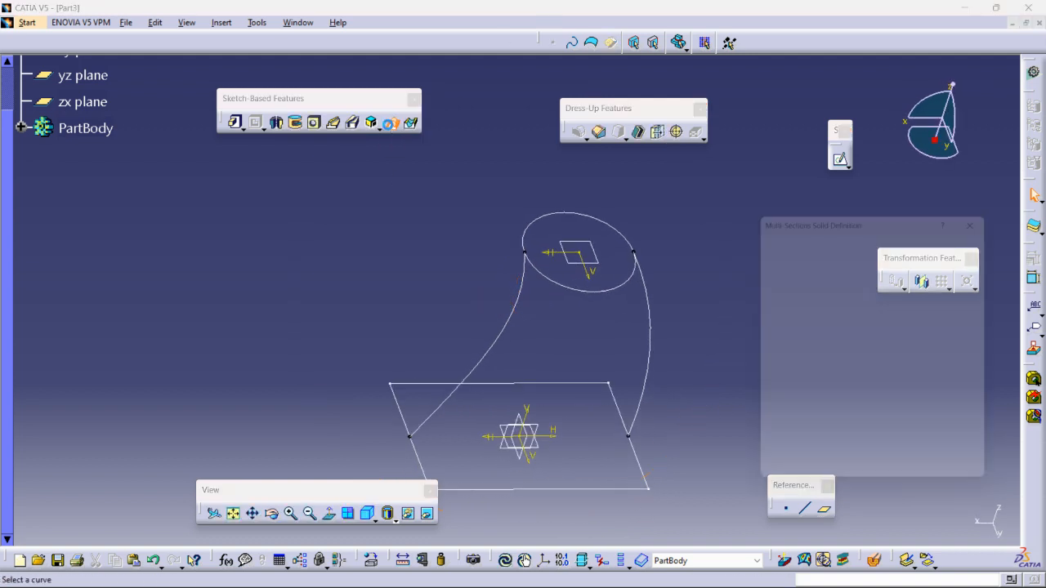
pyautogui.click(594, 298)
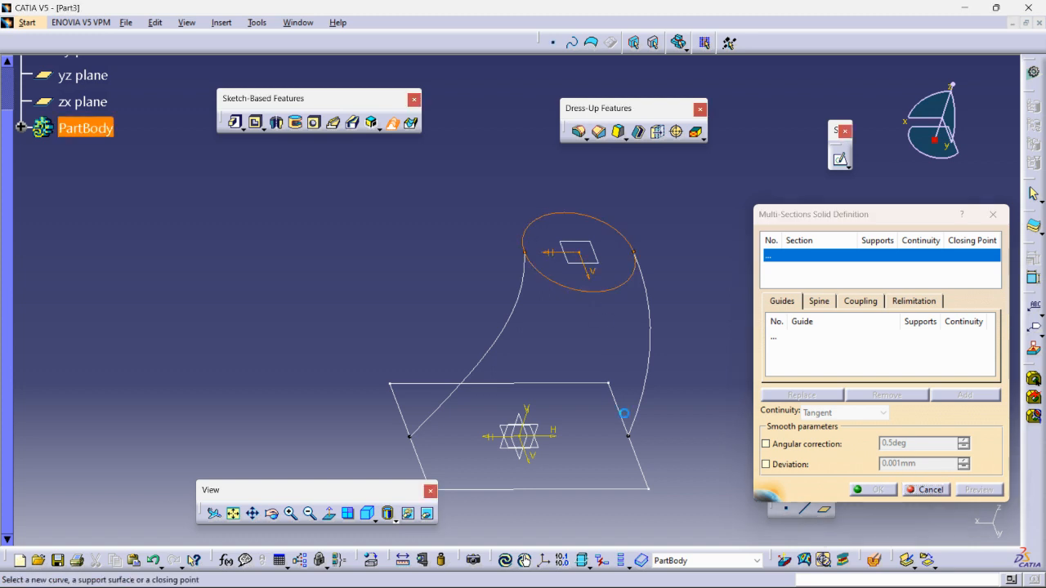
pyautogui.click(582, 490)
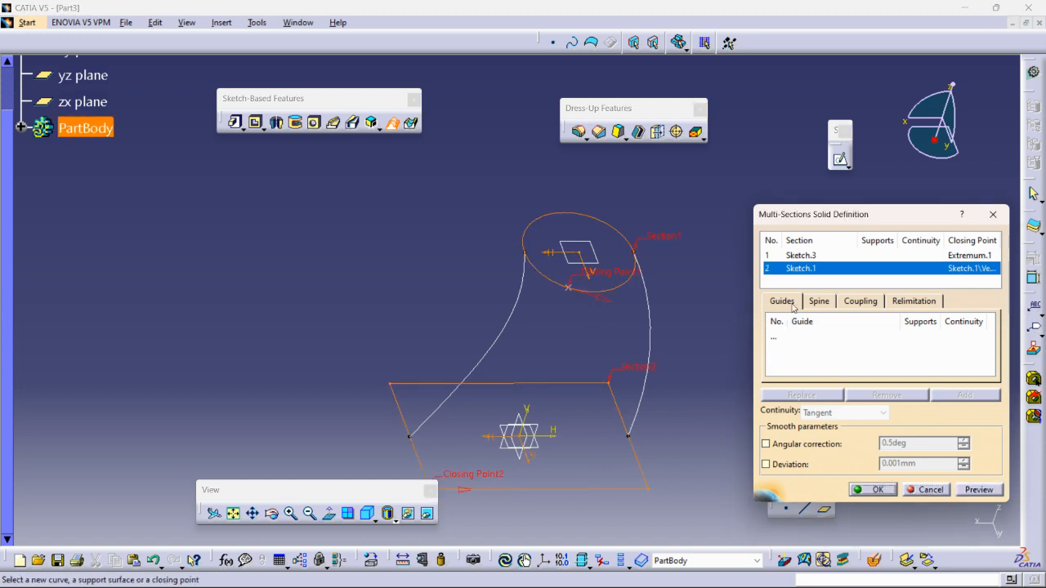
pyautogui.click(776, 338)
pyautogui.click(655, 340)
pyautogui.click(518, 322)
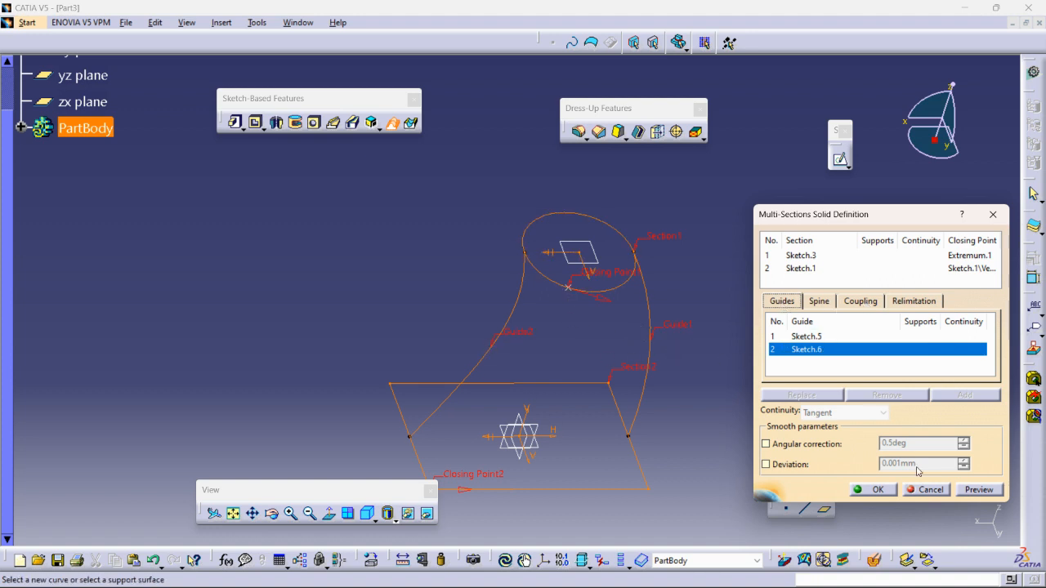
pyautogui.click(977, 490)
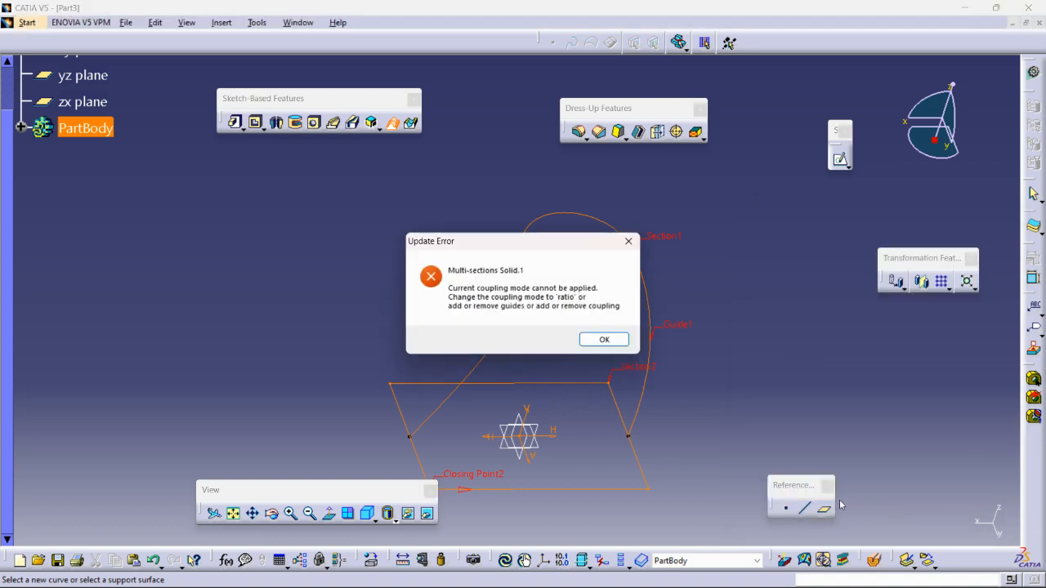
pyautogui.click(604, 340)
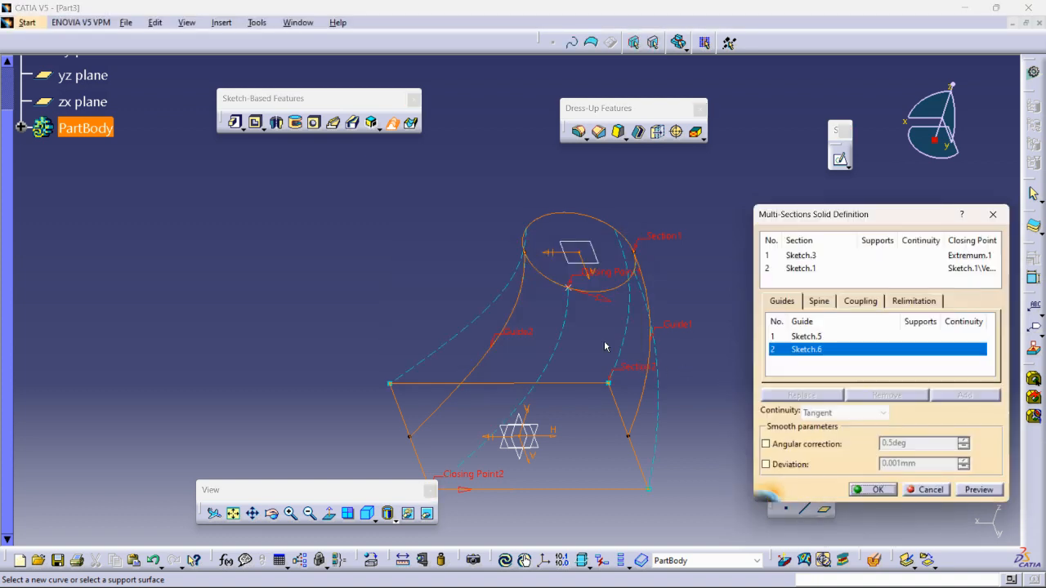
# Set the sections coupling to Ratio, preview the multi-sections solid and create it.
pyautogui.click(867, 301)
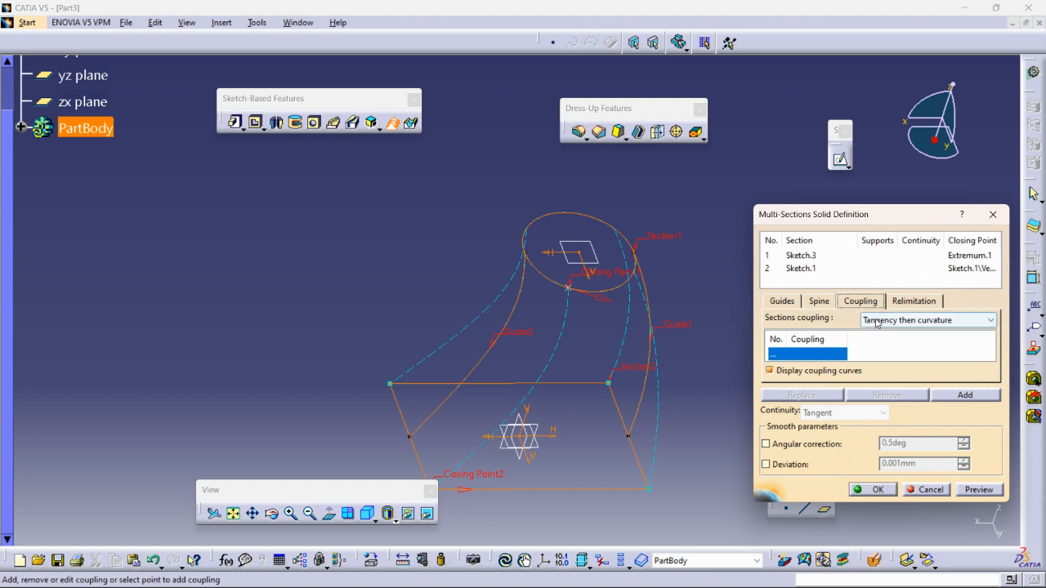
pyautogui.click(876, 320)
pyautogui.click(871, 334)
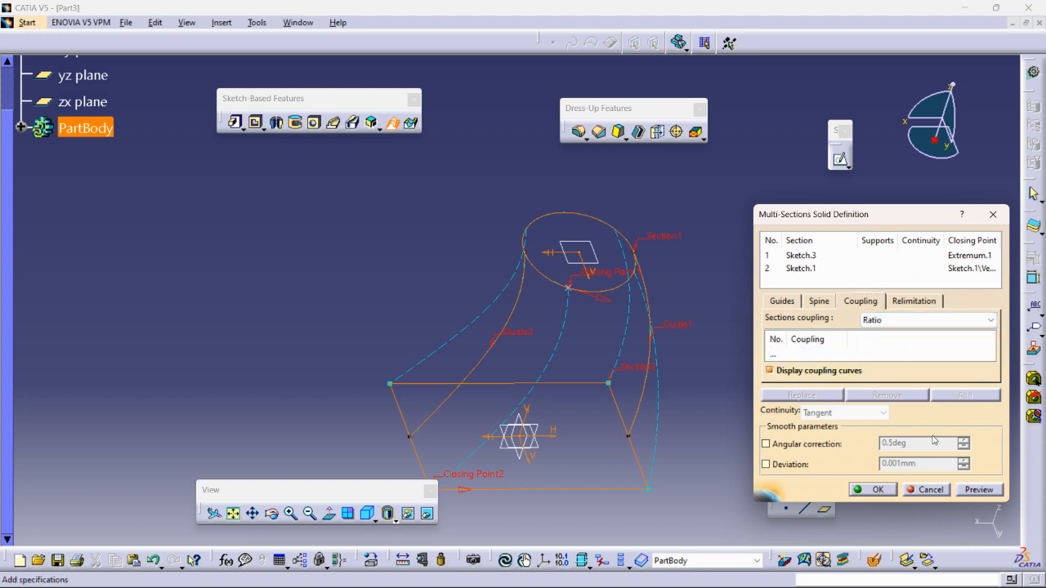
pyautogui.click(974, 490)
pyautogui.click(871, 489)
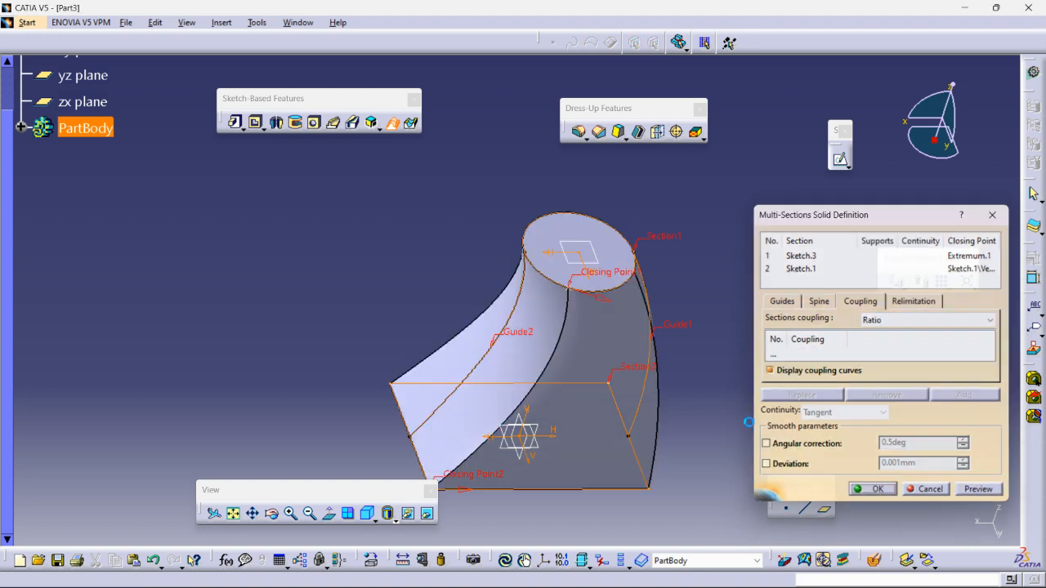
pyautogui.moveTo(728, 393); pyautogui.dragTo(766, 344, button='middle')
pyautogui.moveTo(747, 285); pyautogui.dragTo(719, 310, button='middle')
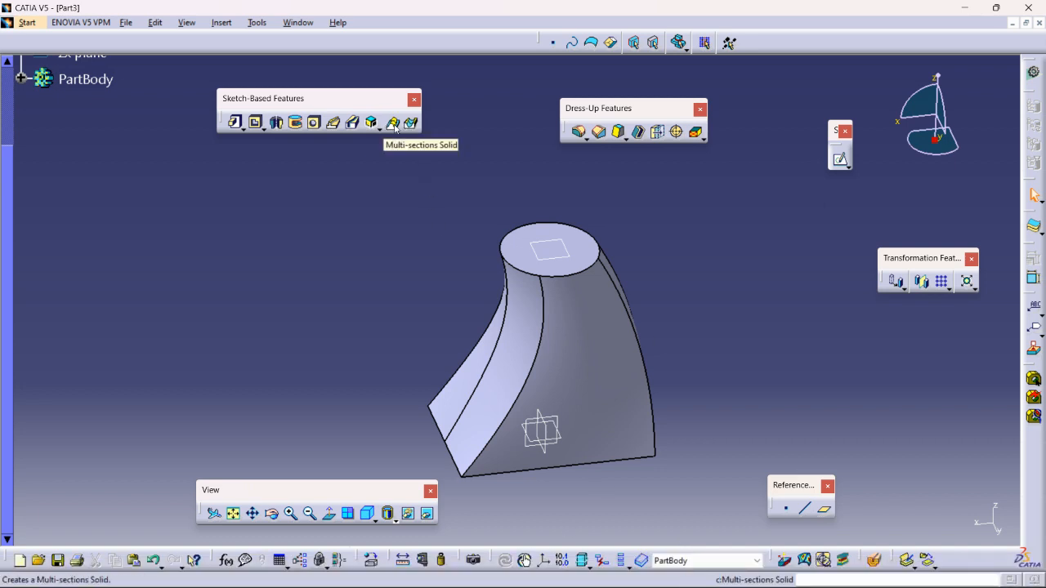
# Create a new Part document named Part4 with hybrid design enabled.
pyautogui.click(127, 22)
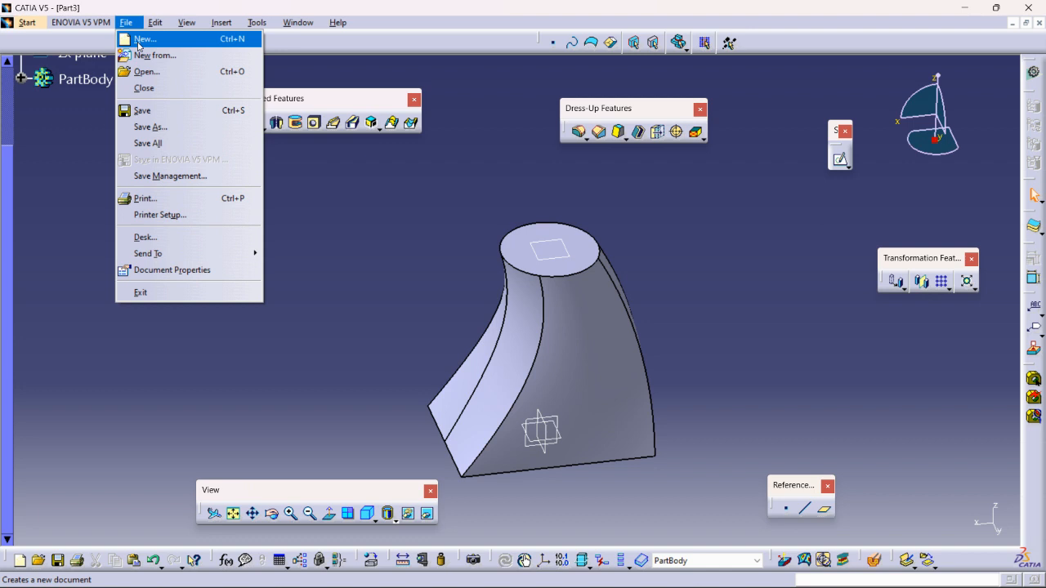
pyautogui.click(139, 40)
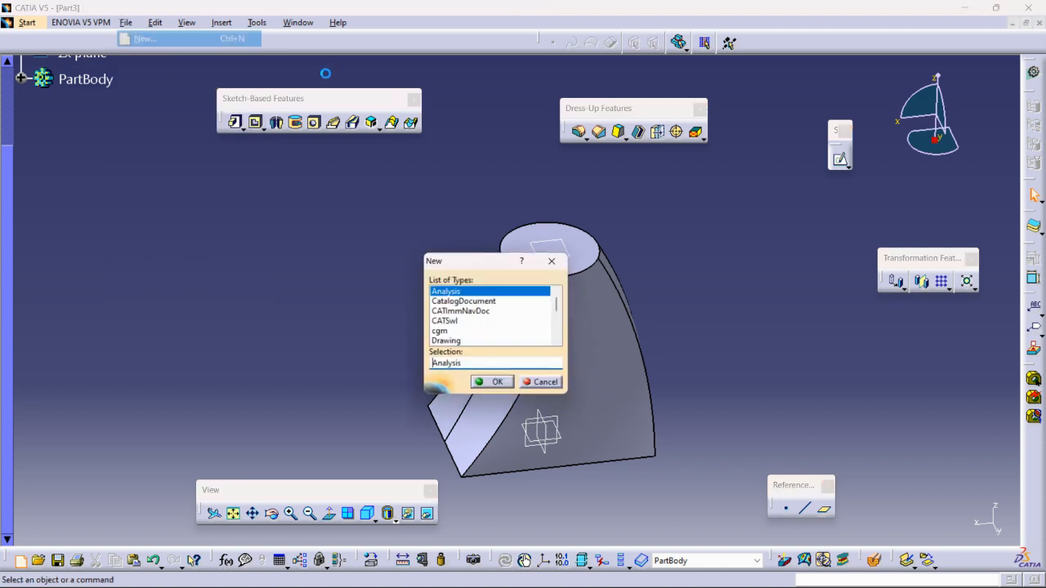
pyautogui.write('Part')
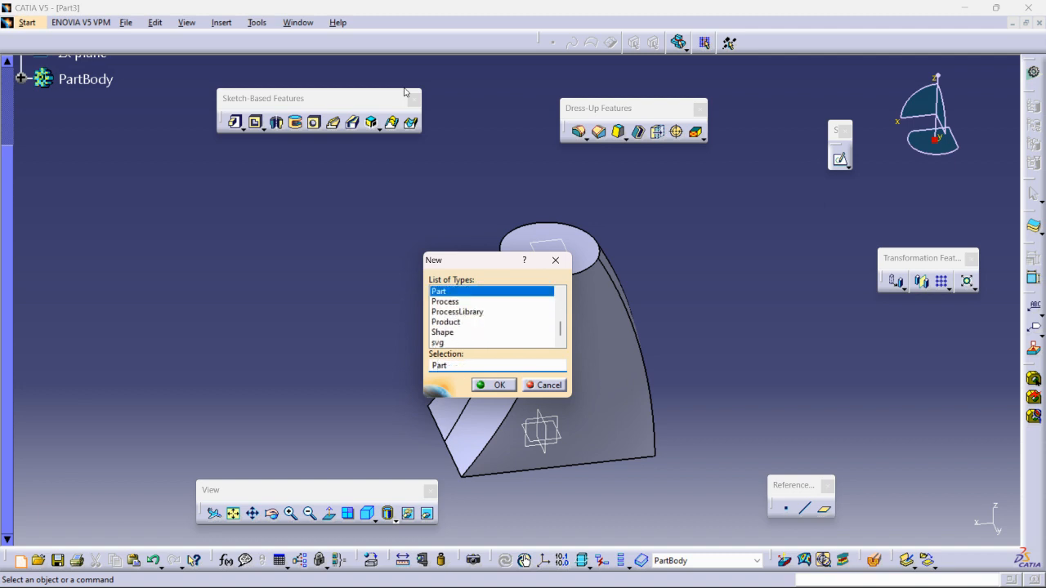
pyautogui.press('Return')
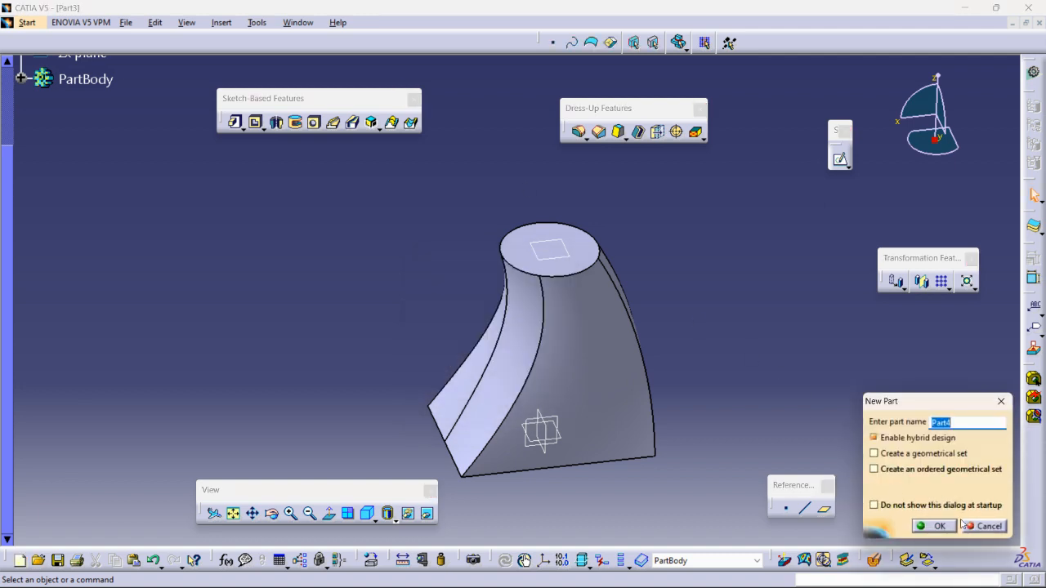
pyautogui.click(933, 527)
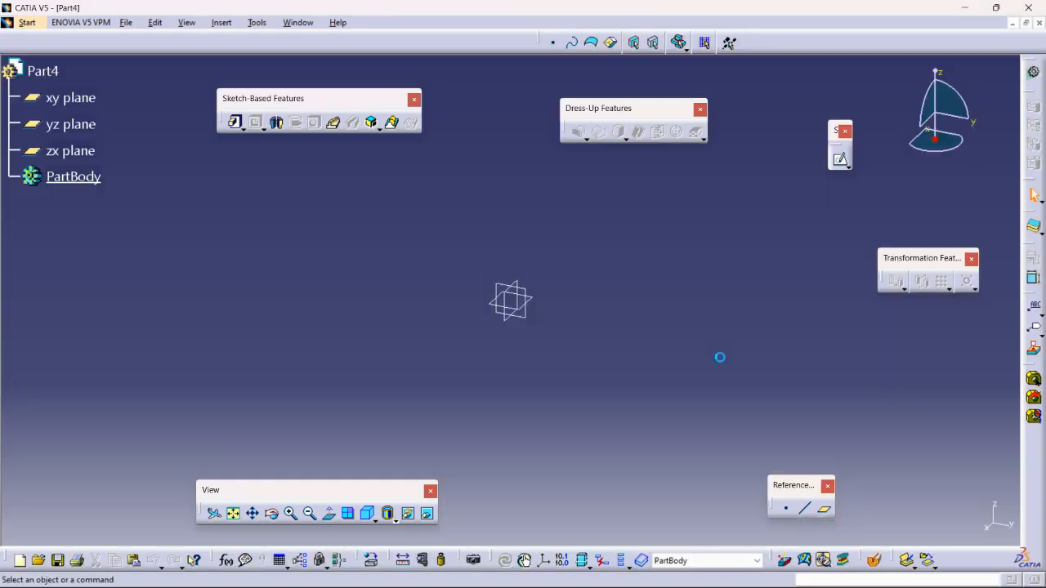
# Sketch an S-shaped spline with five control points on the yz plane, starting at the origin and rising upward.
pyautogui.click(840, 159)
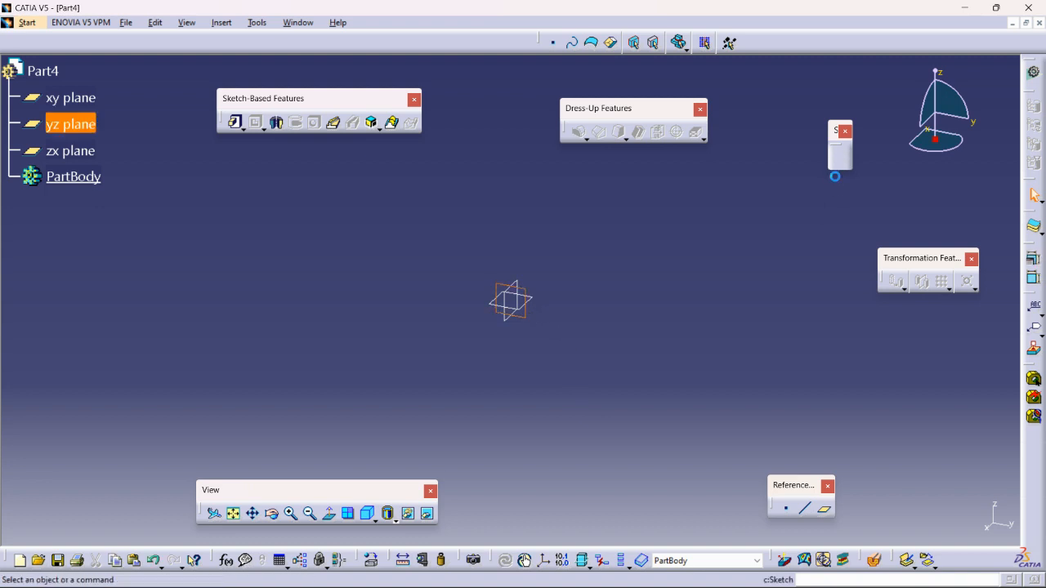
pyautogui.moveTo(638, 350)
pyautogui.mouseDown(button='middle')
pyautogui.moveTo(558, 455)
pyautogui.moveTo(526, 457)
pyautogui.mouseUp(button='middle')
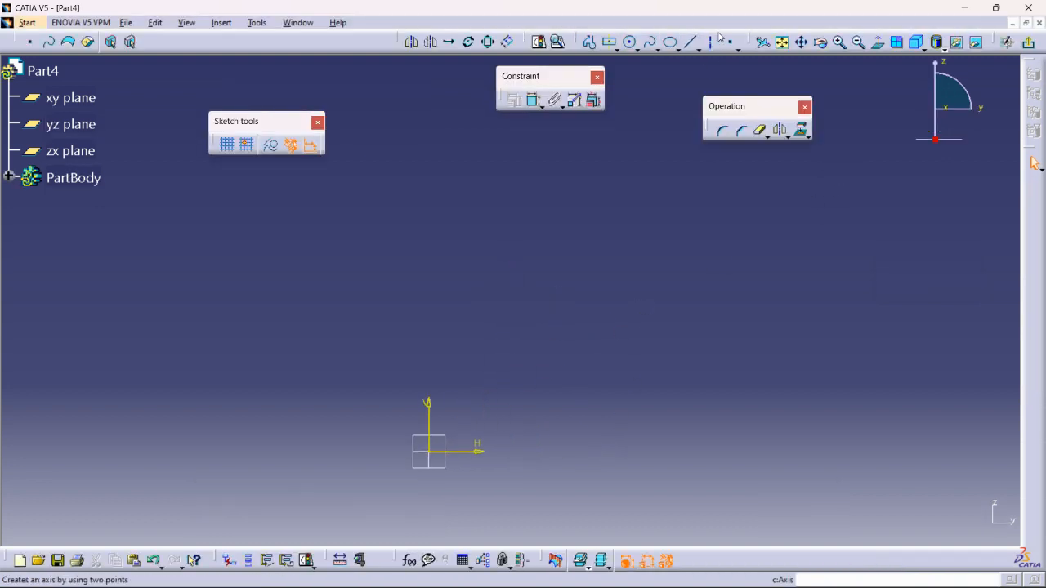
pyautogui.click(650, 42)
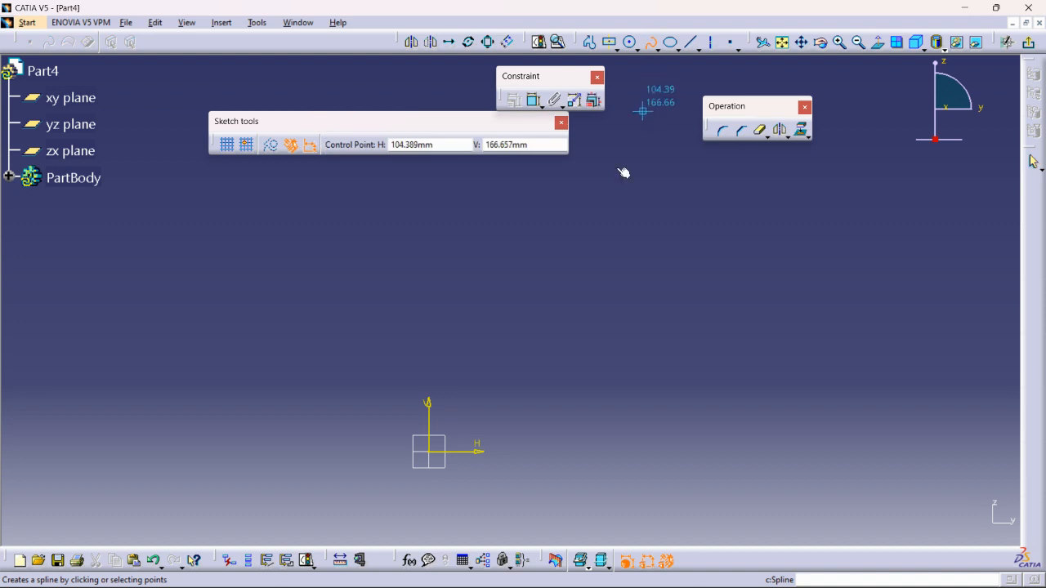
pyautogui.click(430, 452)
pyautogui.moveTo(507, 344); pyautogui.dragTo(541, 387, button='middle')
pyautogui.click(566, 364)
pyautogui.moveTo(614, 287); pyautogui.dragTo(588, 362, button='middle')
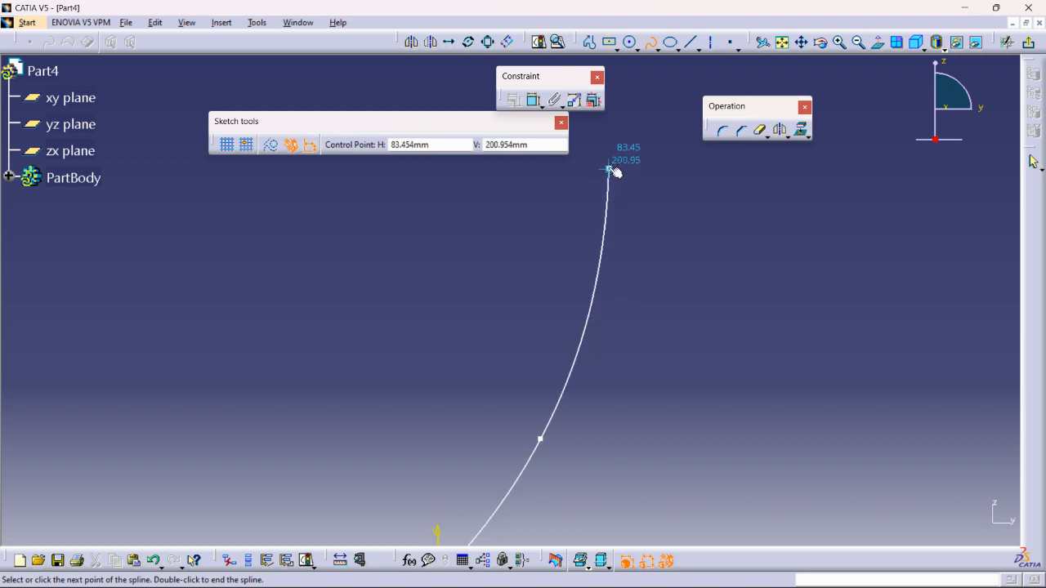
pyautogui.click(570, 319)
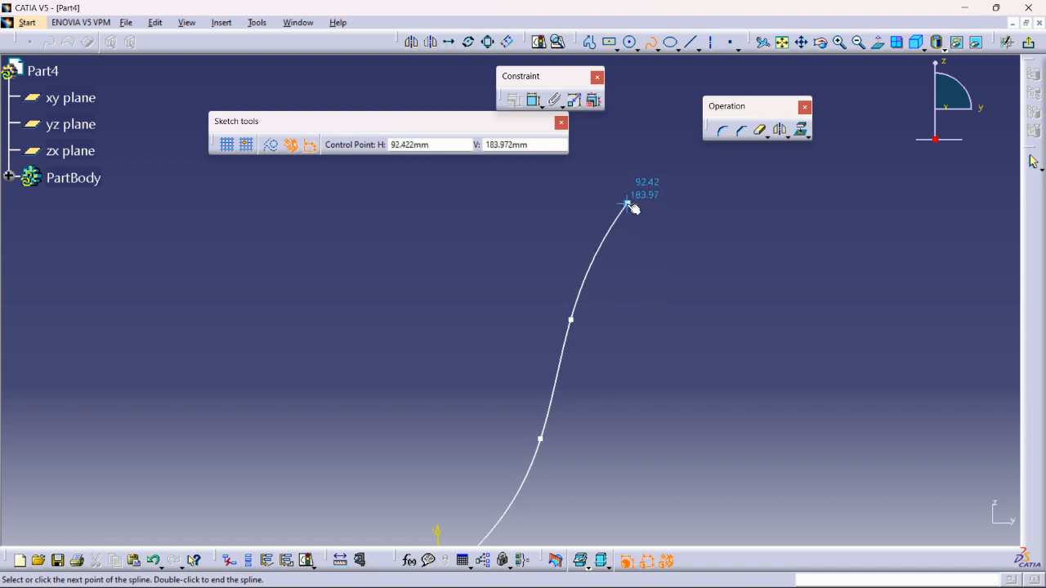
pyautogui.click(603, 301)
pyautogui.moveTo(627, 203); pyautogui.dragTo(611, 385, button='middle')
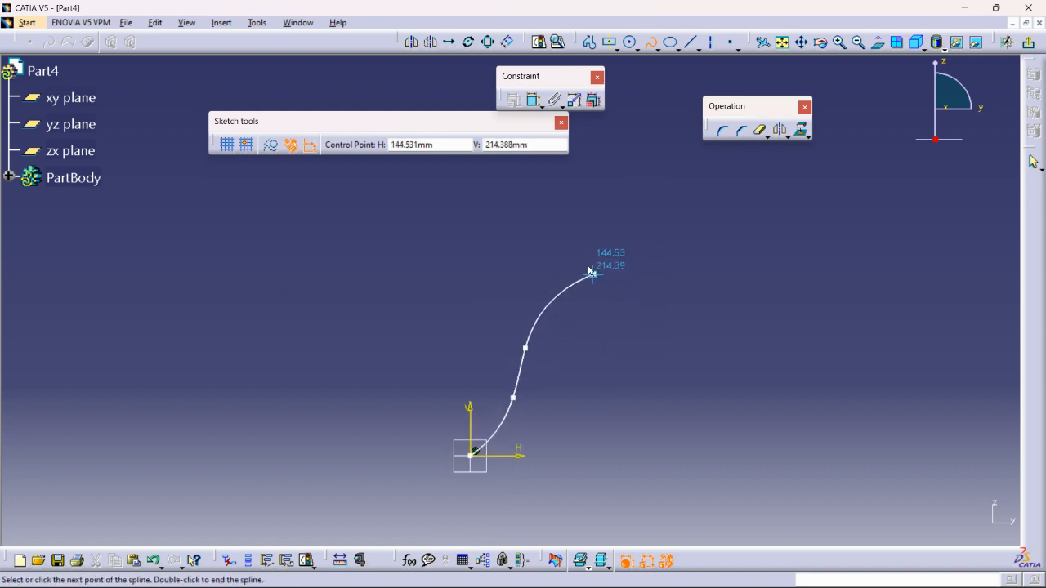
pyautogui.click(558, 255)
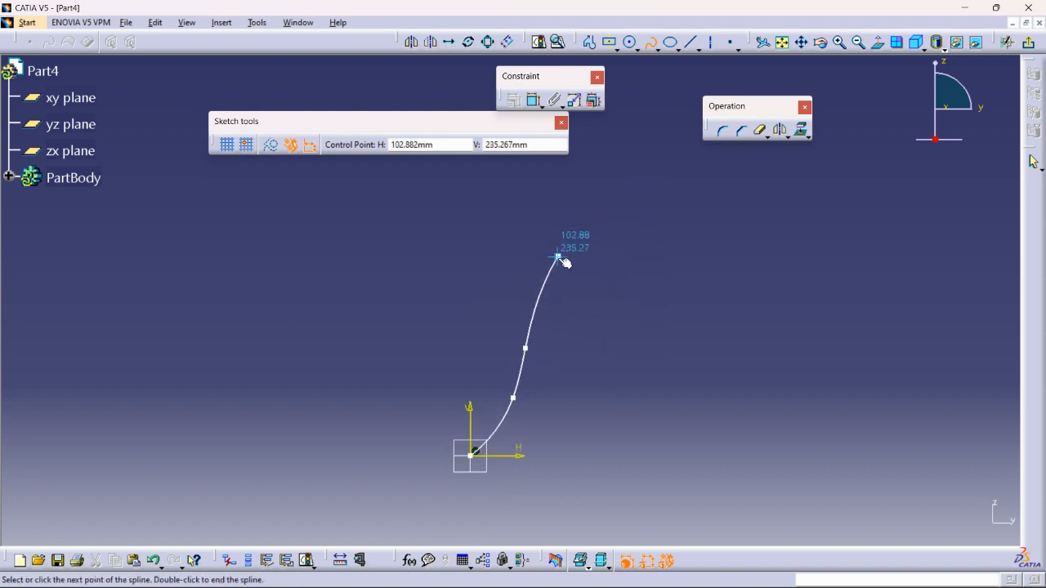
pyautogui.doubleClick(568, 189)
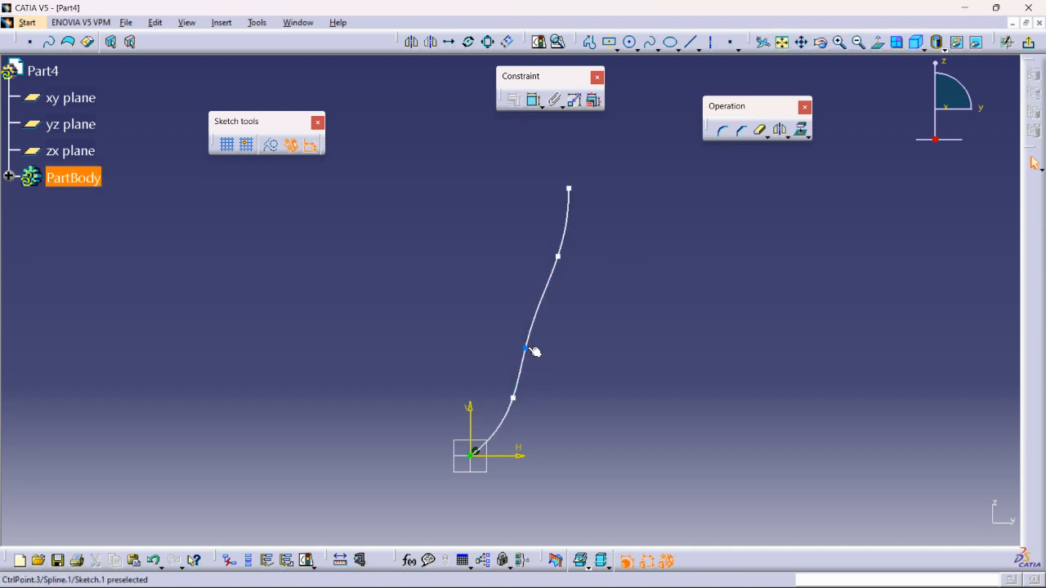
# Shift the spline's middle control point sideways and make the spline tangent to the sketch's vertical axis.
pyautogui.moveTo(527, 349); pyautogui.dragTo(550, 358)
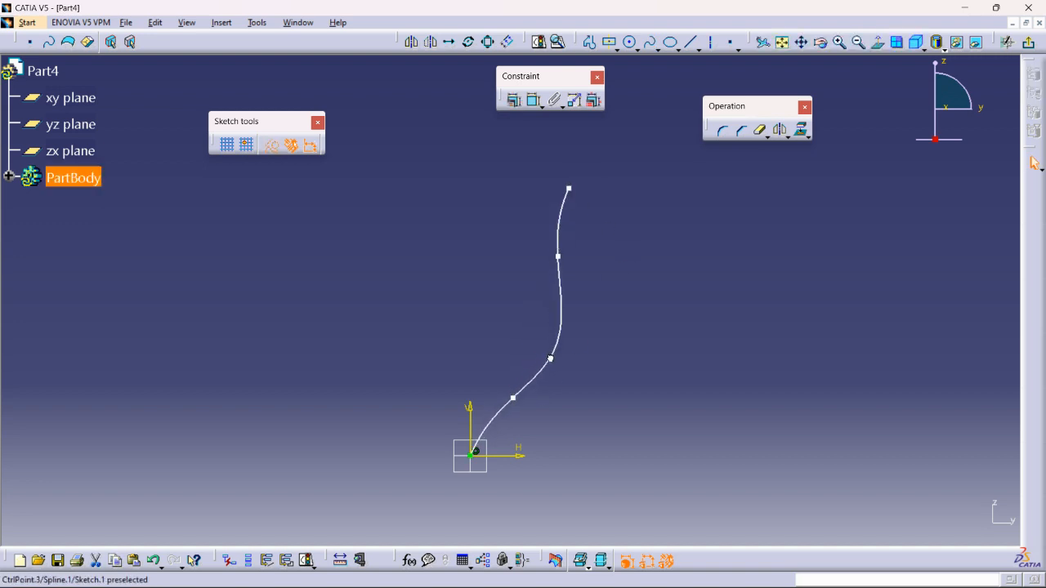
pyautogui.click(575, 425)
pyautogui.moveTo(575, 427); pyautogui.dragTo(576, 413, button='middle')
pyautogui.click(477, 409)
pyautogui.keyDown('ctrl'); pyautogui.click(498, 417); pyautogui.keyUp('ctrl')
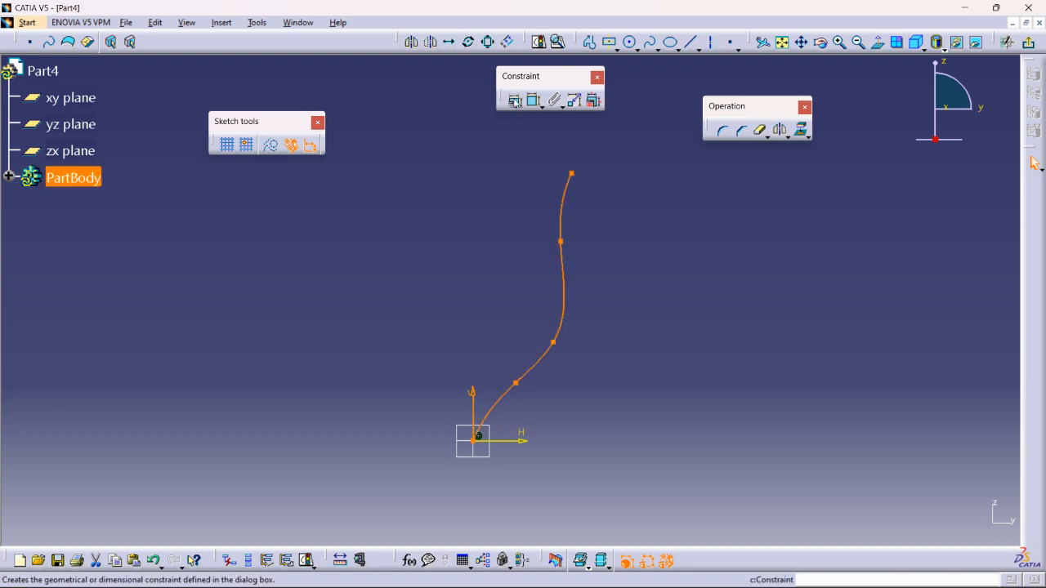
pyautogui.click(514, 98)
pyautogui.click(944, 425)
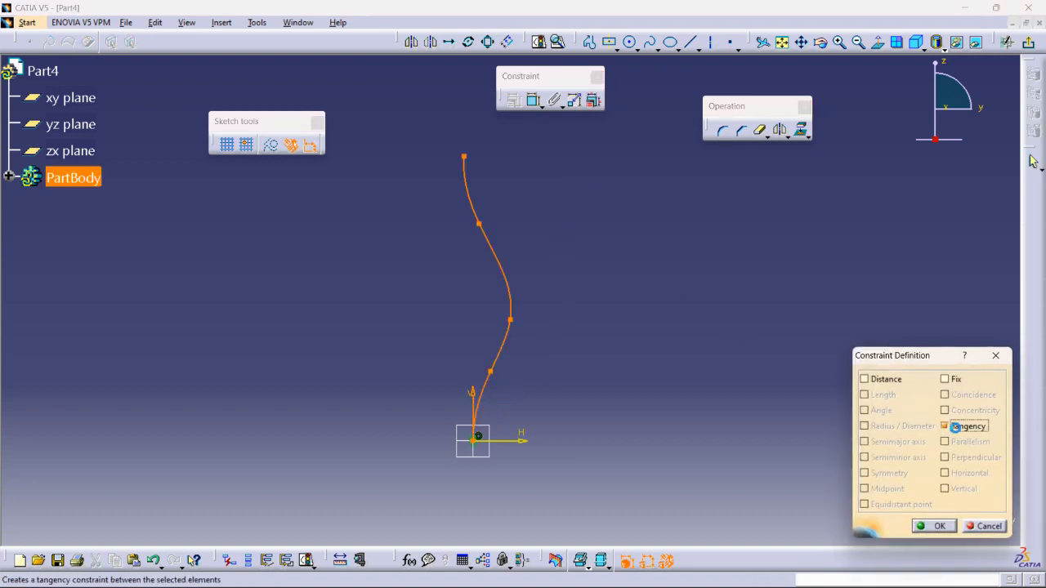
pyautogui.click(928, 528)
# Reshape the spline into a smooth S-curve by repositioning its control points and upper end point, and exit the sketch.
pyautogui.moveTo(660, 319); pyautogui.dragTo(718, 359, button='middle')
pyautogui.moveTo(555, 284); pyautogui.dragTo(575, 290)
pyautogui.moveTo(541, 217); pyautogui.dragTo(571, 219)
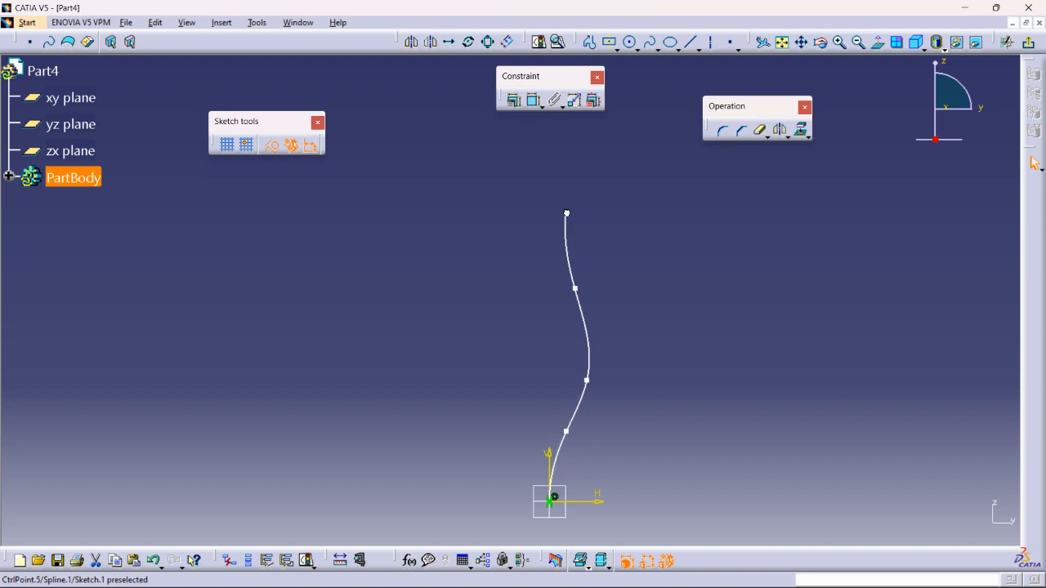
pyautogui.click(567, 216)
pyautogui.moveTo(592, 382); pyautogui.dragTo(512, 380)
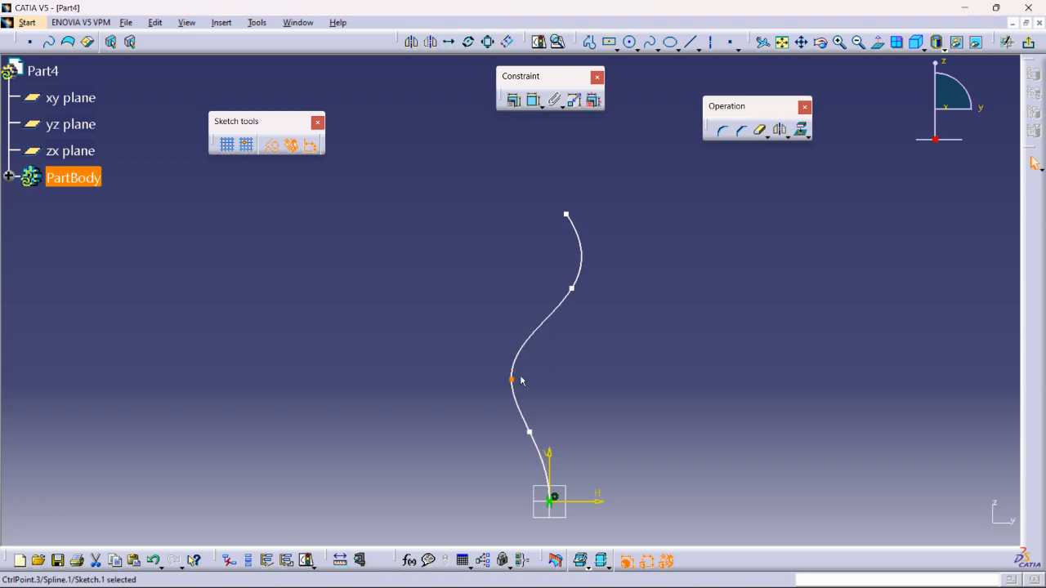
pyautogui.moveTo(585, 216); pyautogui.dragTo(601, 214)
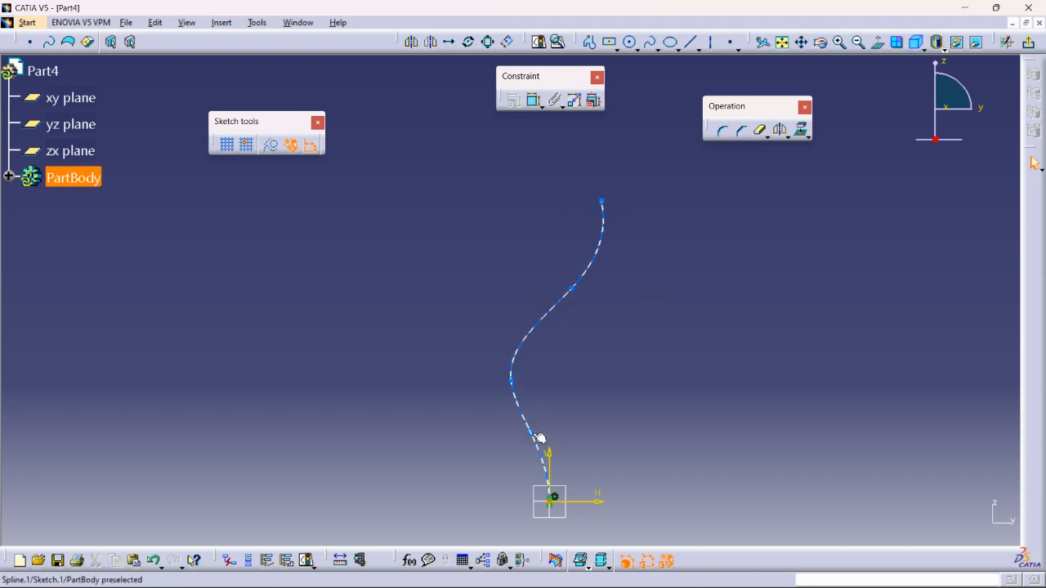
pyautogui.moveTo(530, 433)
pyautogui.mouseDown()
pyautogui.moveTo(514, 436)
pyautogui.moveTo(539, 428)
pyautogui.mouseUp()
pyautogui.click(616, 323)
pyautogui.moveTo(573, 286); pyautogui.dragTo(574, 287)
pyautogui.click(647, 302)
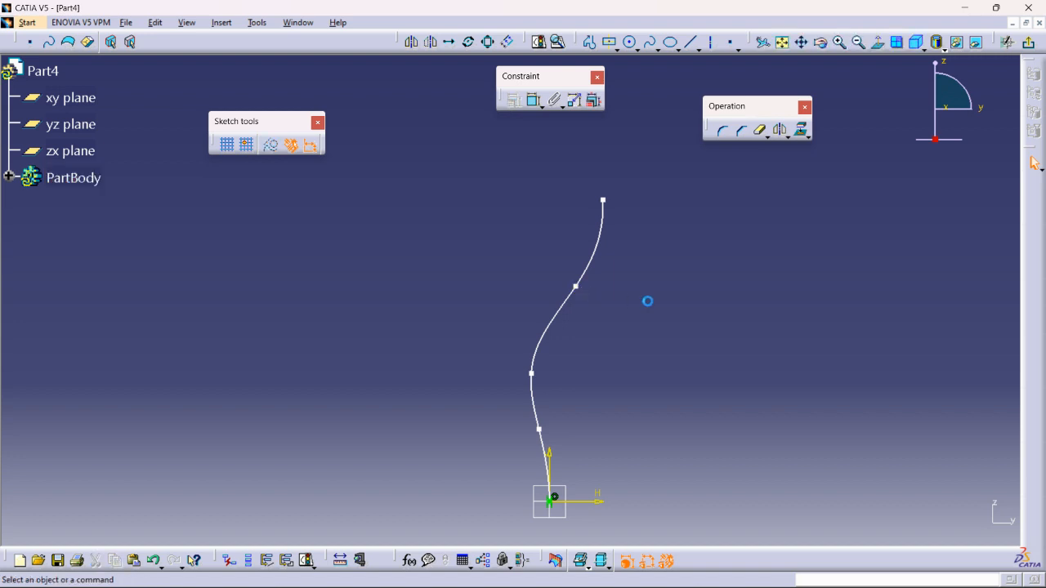
pyautogui.click(1033, 74)
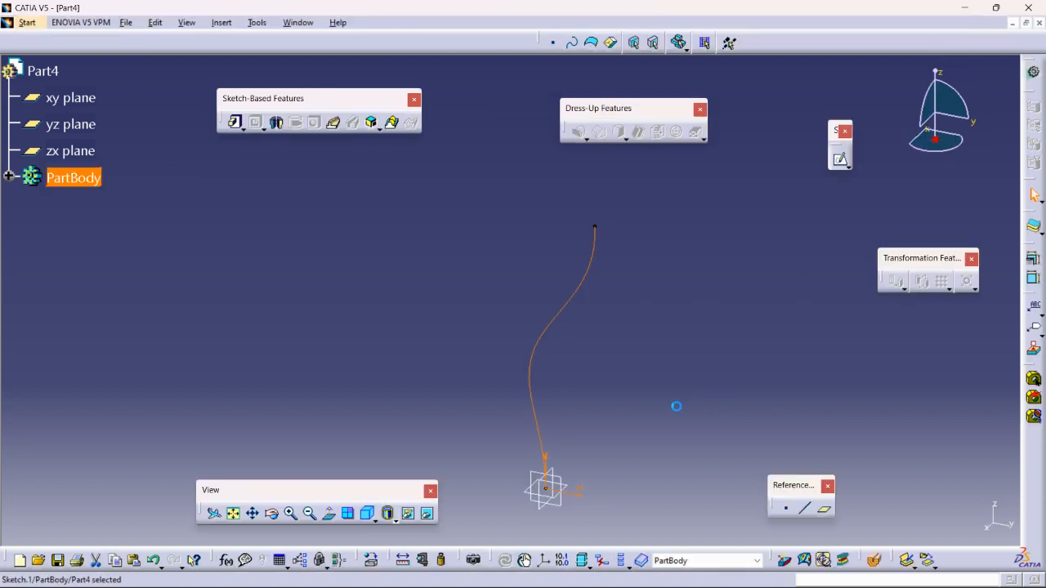
pyautogui.click(669, 387)
# Create a reference plane of type Parallel through point, referencing the xy plane and passing through the spline's upper end point.
pyautogui.moveTo(658, 427); pyautogui.dragTo(668, 407, button='middle')
pyautogui.moveTo(614, 388); pyautogui.dragTo(623, 339, button='middle')
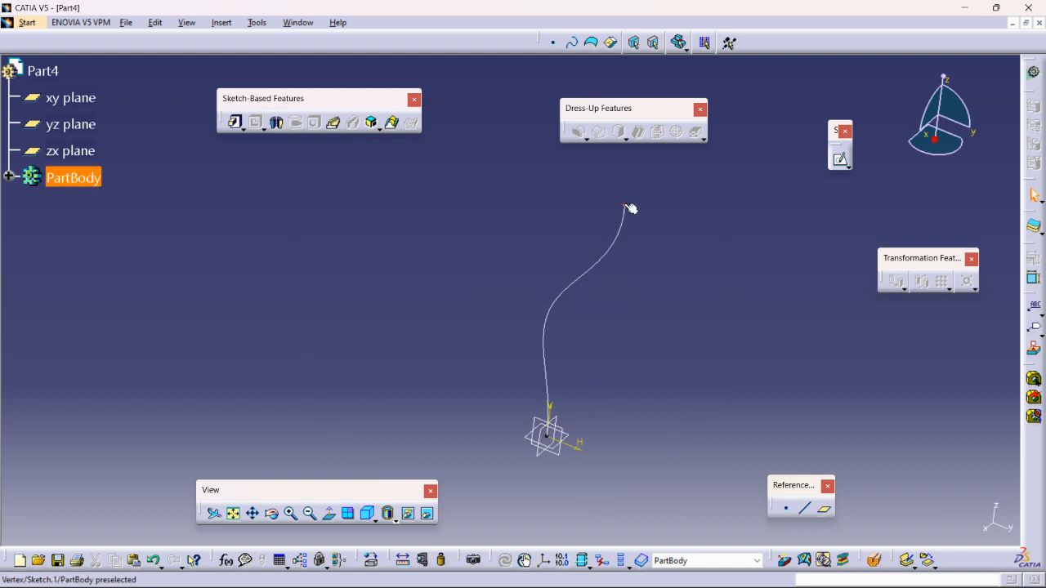
pyautogui.click(826, 515)
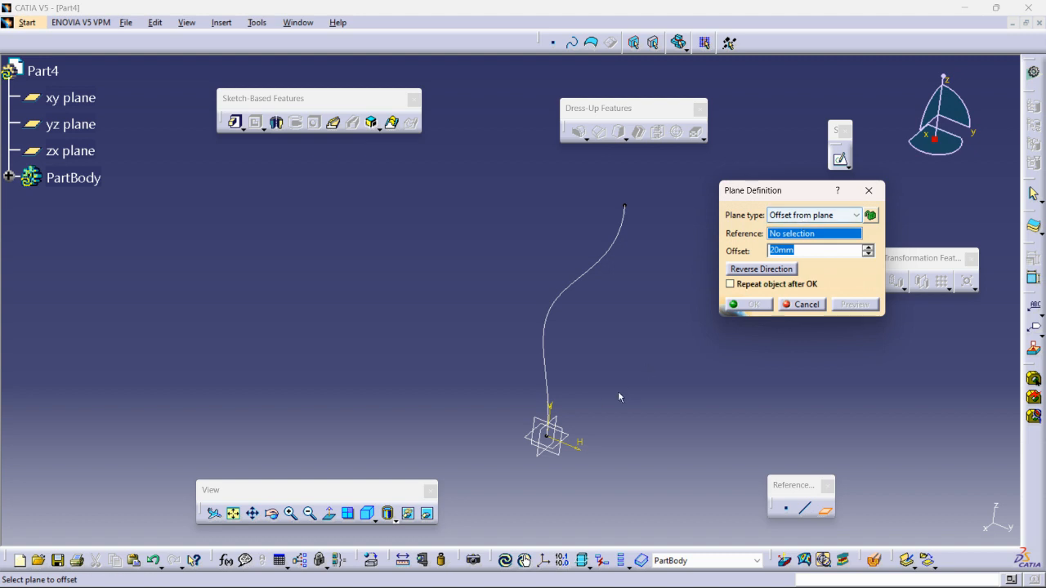
pyautogui.click(570, 440)
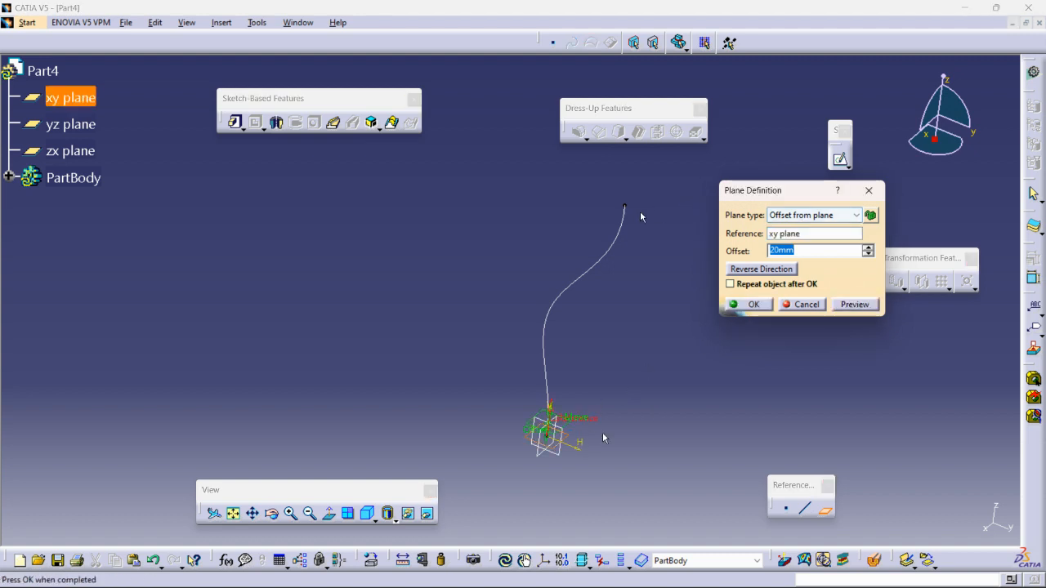
pyautogui.click(781, 216)
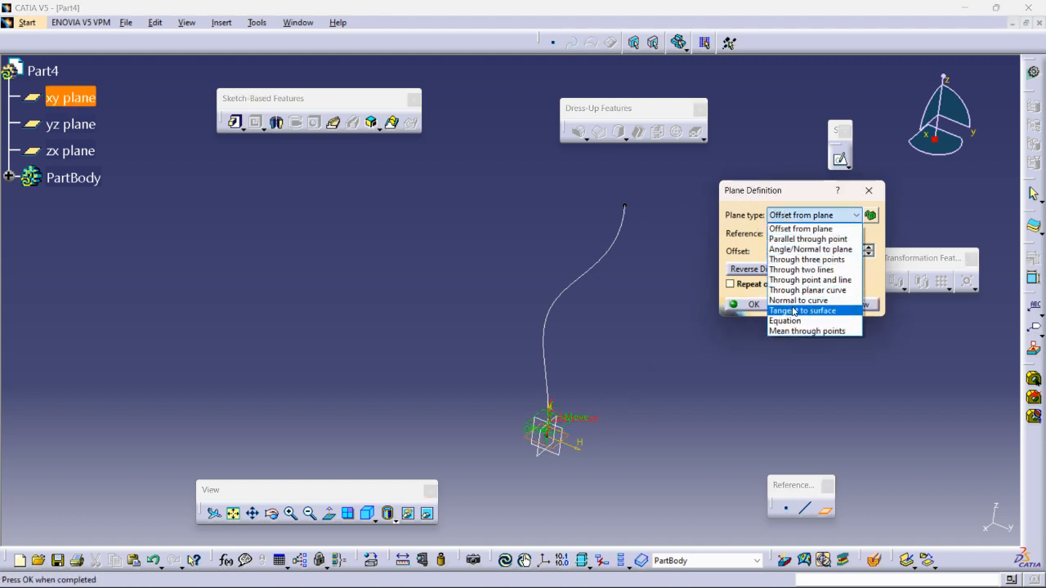
pyautogui.click(814, 240)
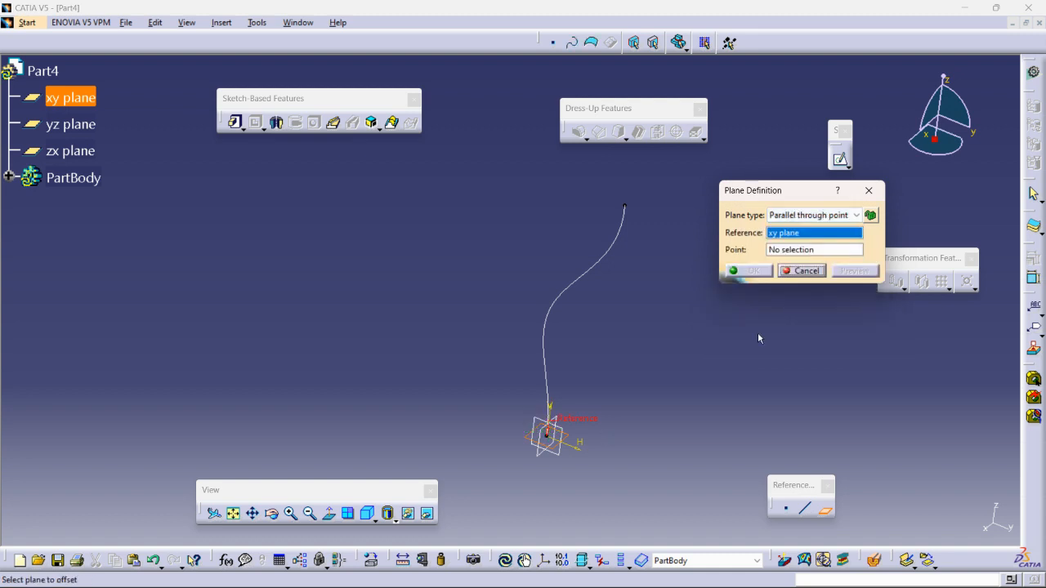
pyautogui.click(788, 251)
pyautogui.click(626, 206)
pyautogui.click(748, 271)
# Sketch a circle centred on the origin on the xy plane and exit the sketch.
pyautogui.moveTo(657, 414); pyautogui.dragTo(649, 380, button='middle')
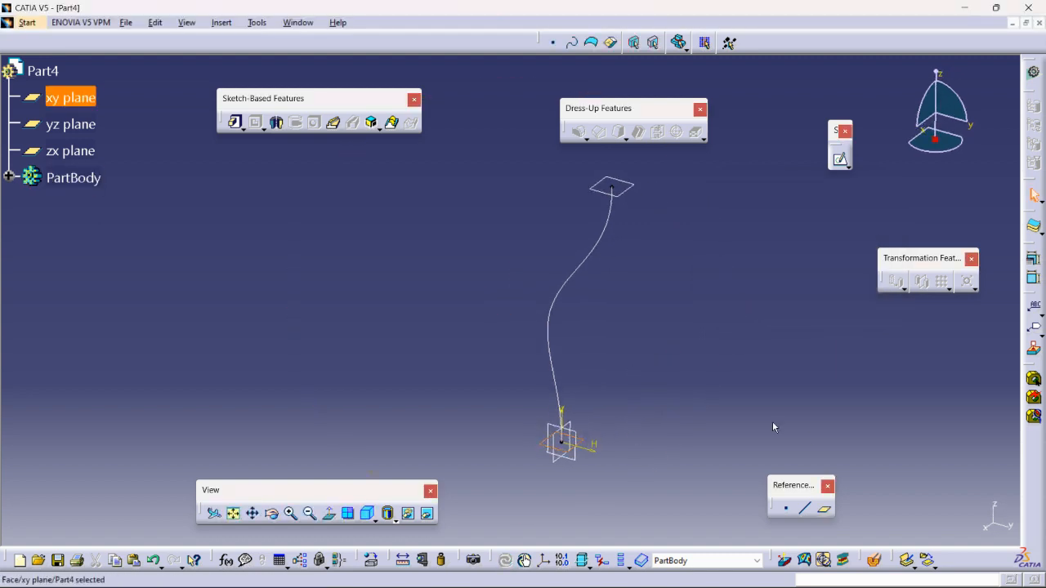
pyautogui.click(840, 161)
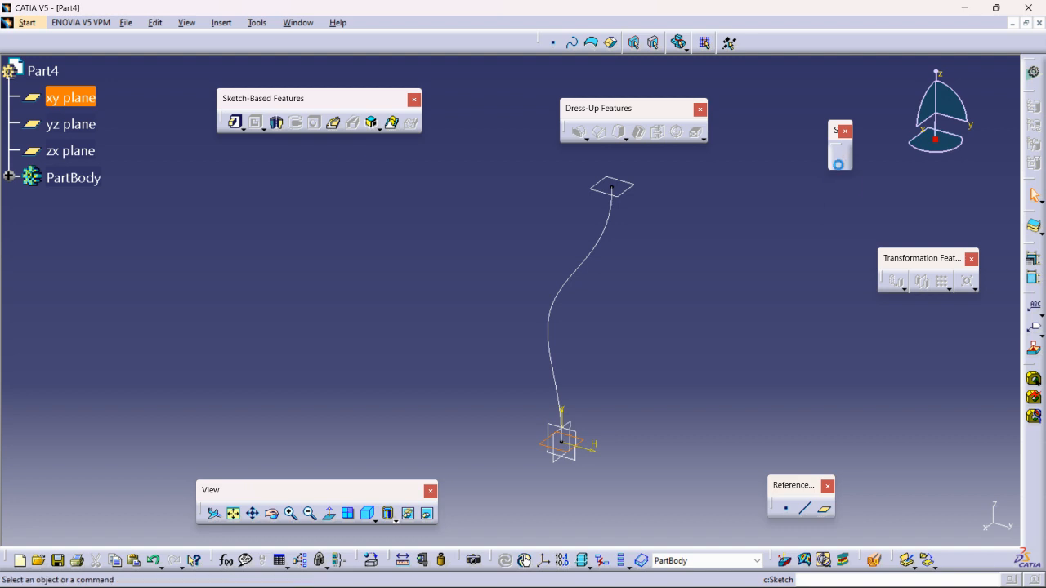
pyautogui.moveTo(740, 375)
pyautogui.mouseDown(button='middle')
pyautogui.moveTo(705, 444)
pyautogui.moveTo(742, 338)
pyautogui.moveTo(668, 424)
pyautogui.mouseUp(button='middle')
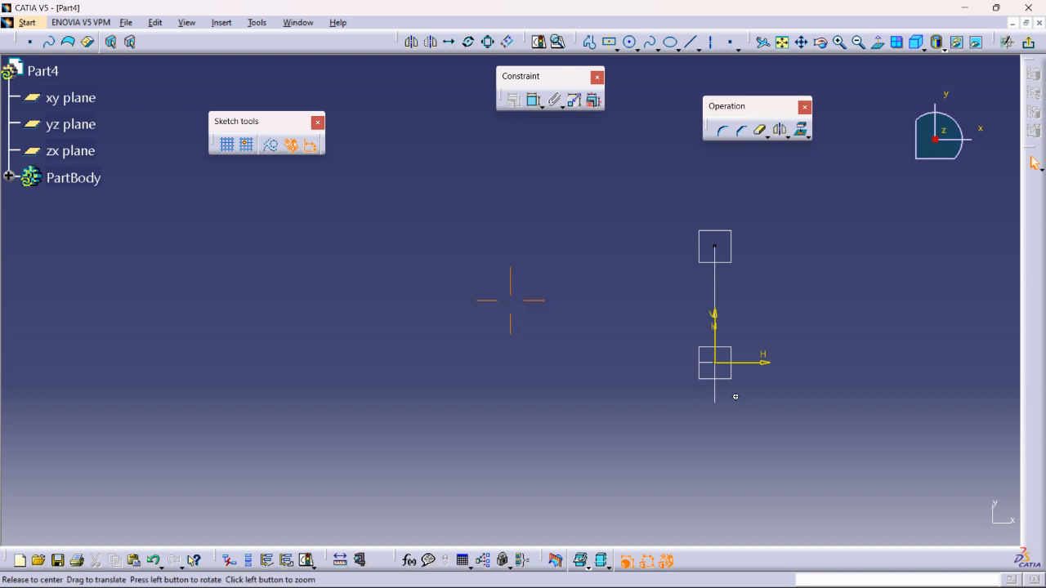
pyautogui.moveTo(734, 397); pyautogui.dragTo(619, 402, button='middle')
pyautogui.click(630, 43)
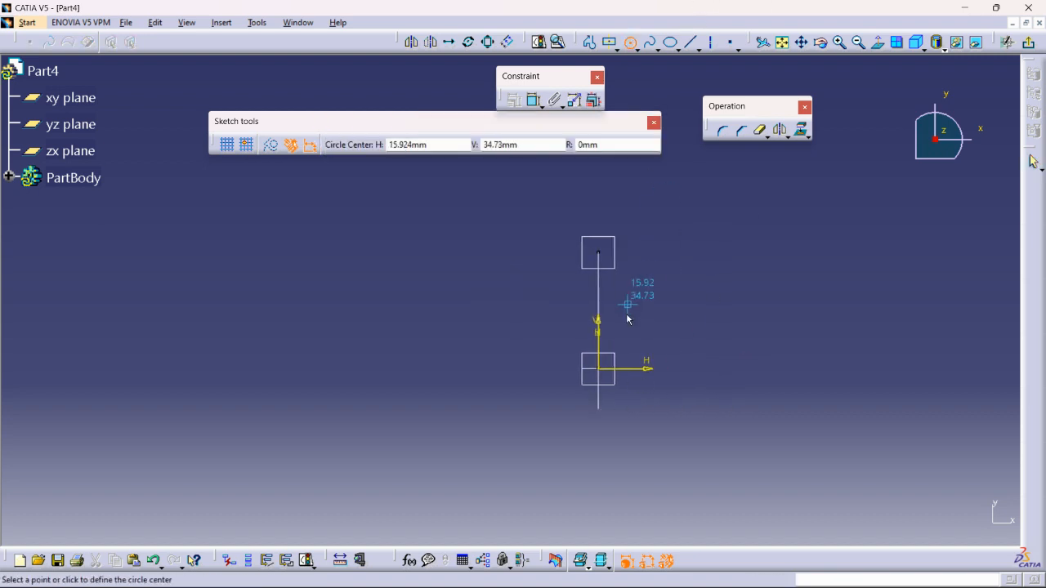
pyautogui.click(602, 370)
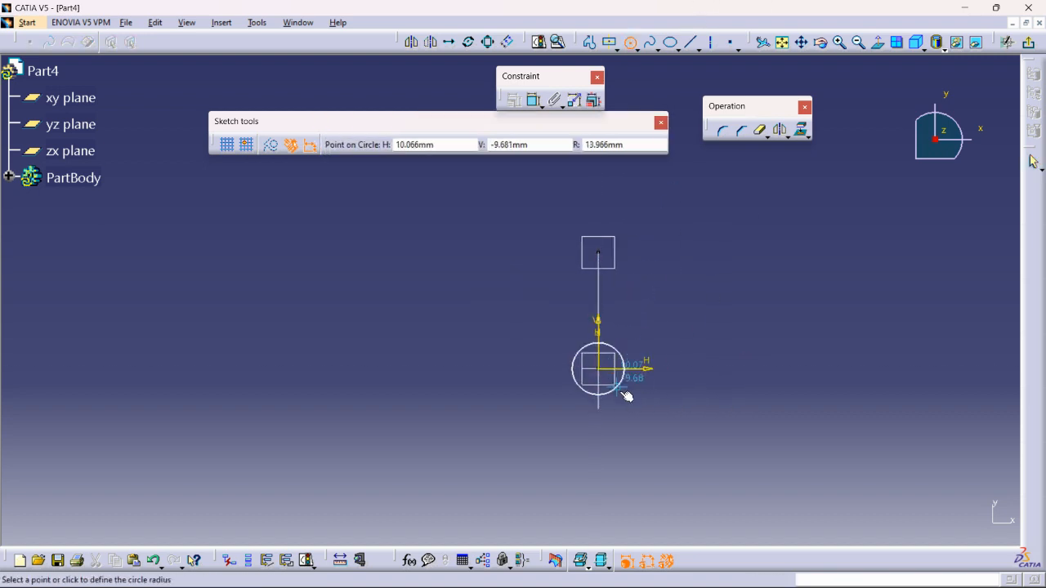
pyautogui.click(631, 419)
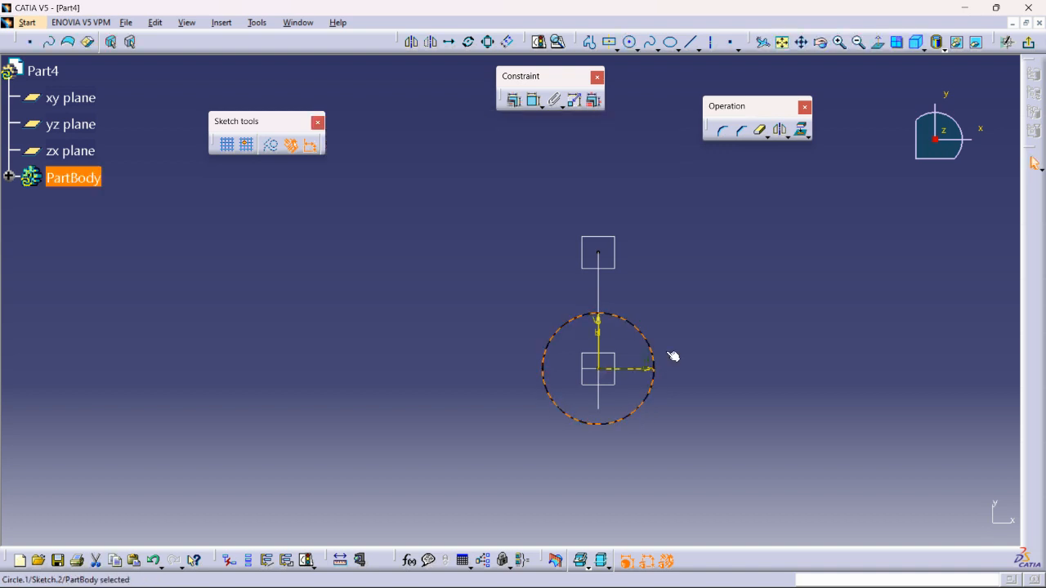
pyautogui.click(1028, 42)
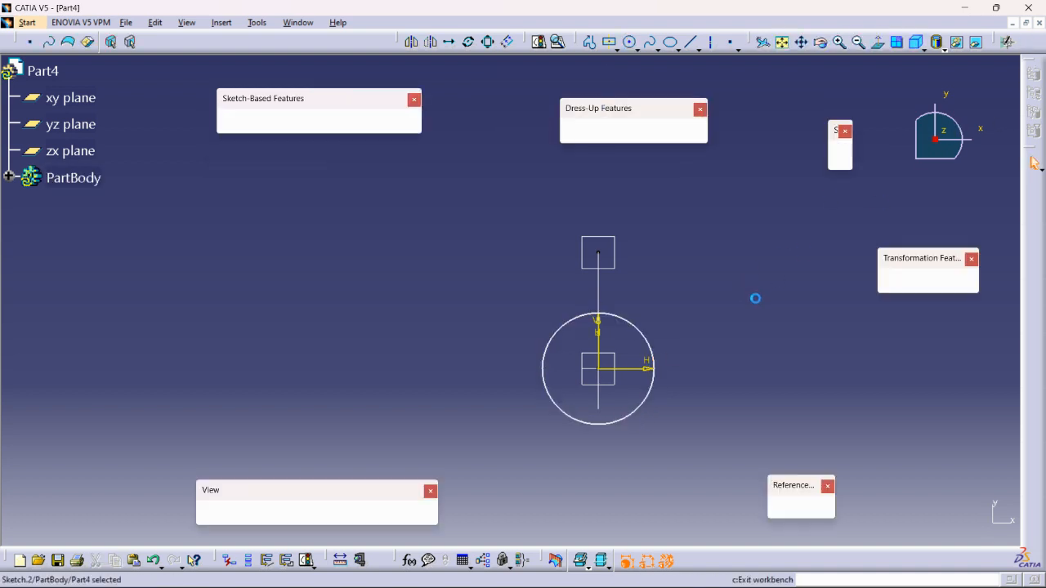
pyautogui.click(755, 298)
# Start a sketch on the new upper plane and draw a circle of about 46 mm radius centred on the spline's end point.
pyautogui.moveTo(679, 278); pyautogui.dragTo(742, 572, button='middle')
pyautogui.moveTo(543, 208); pyautogui.dragTo(495, 326, button='middle')
pyautogui.click(567, 204)
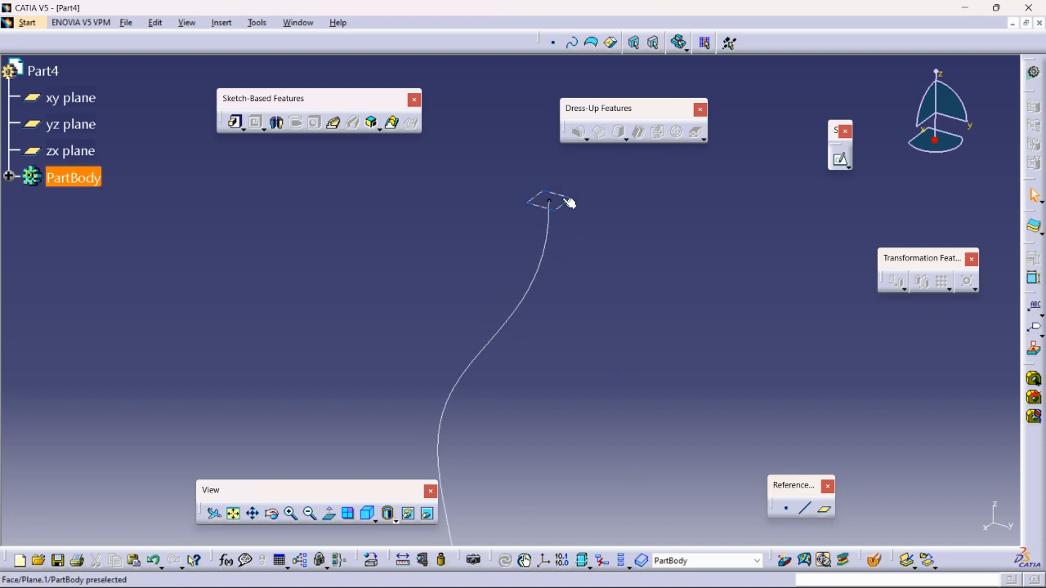
pyautogui.click(840, 158)
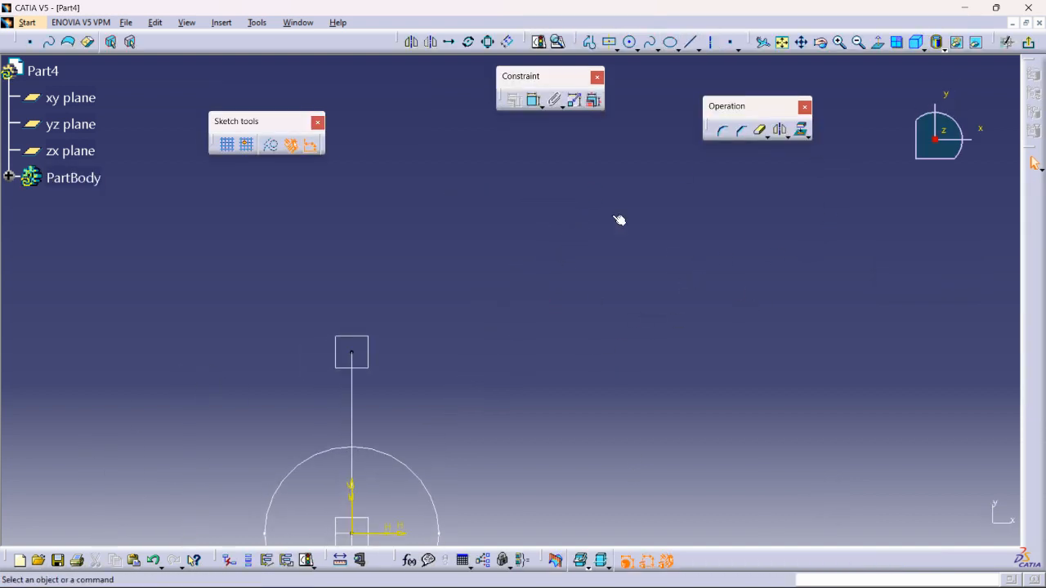
pyautogui.click(630, 45)
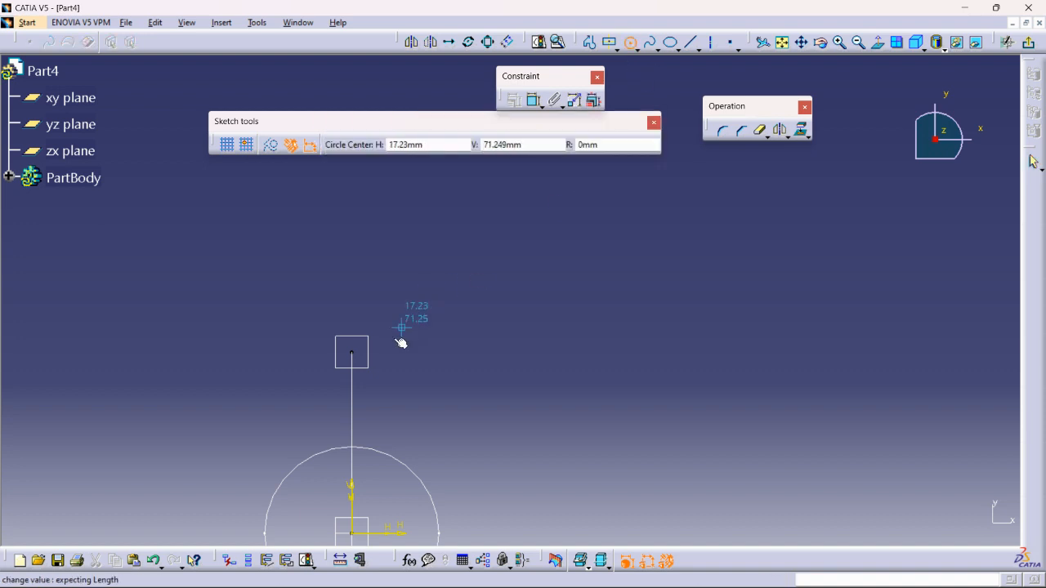
pyautogui.click(351, 352)
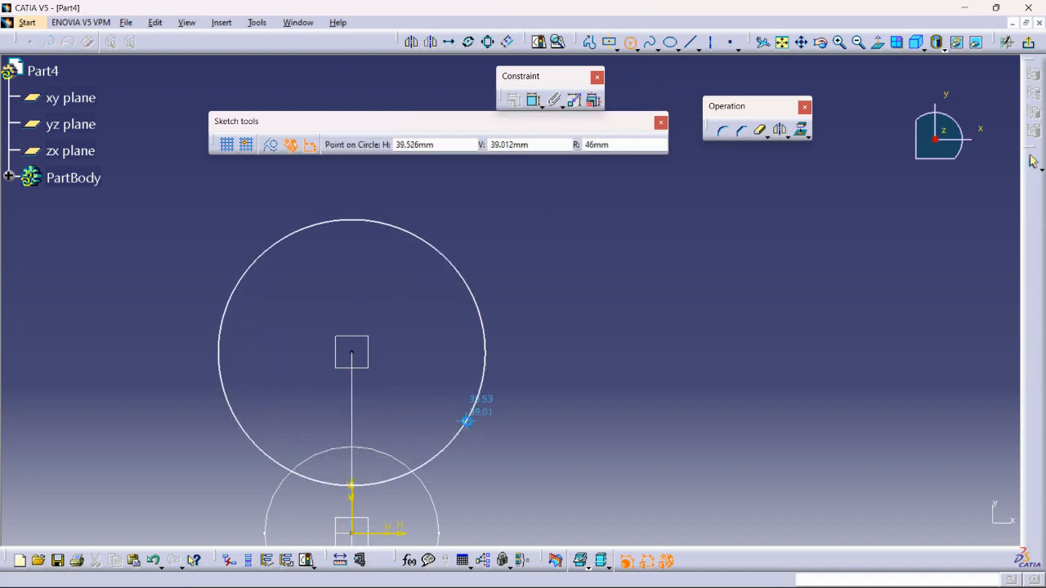
pyautogui.click(475, 404)
# Make the upper circle's centre coincident with the spline's upper end point and exit the sketch.
pyautogui.click(358, 351)
pyautogui.press('Delete')
pyautogui.moveTo(352, 353); pyautogui.dragTo(353, 300)
pyautogui.click(358, 360)
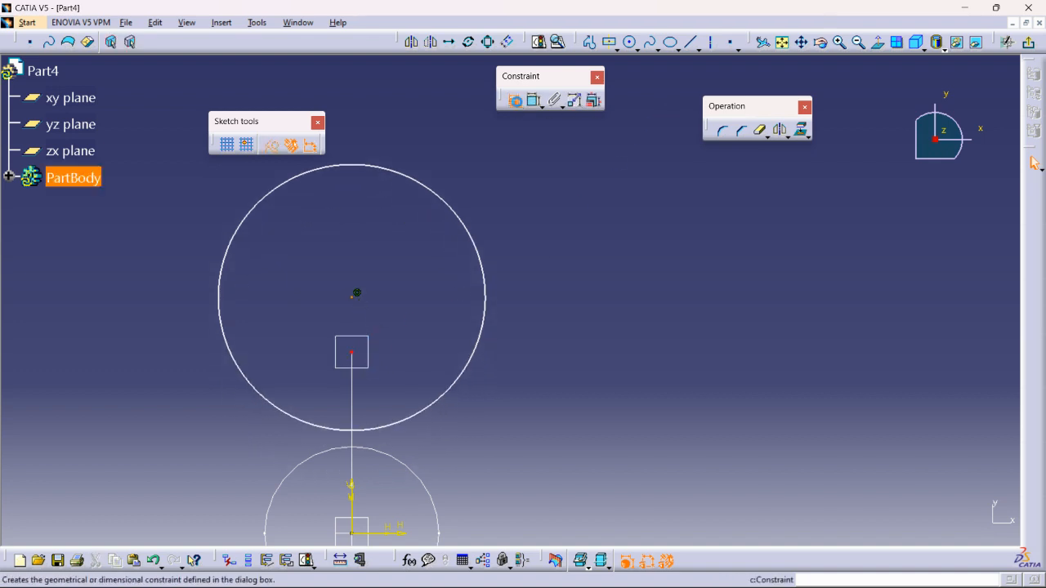
pyautogui.click(515, 101)
pyautogui.click(945, 396)
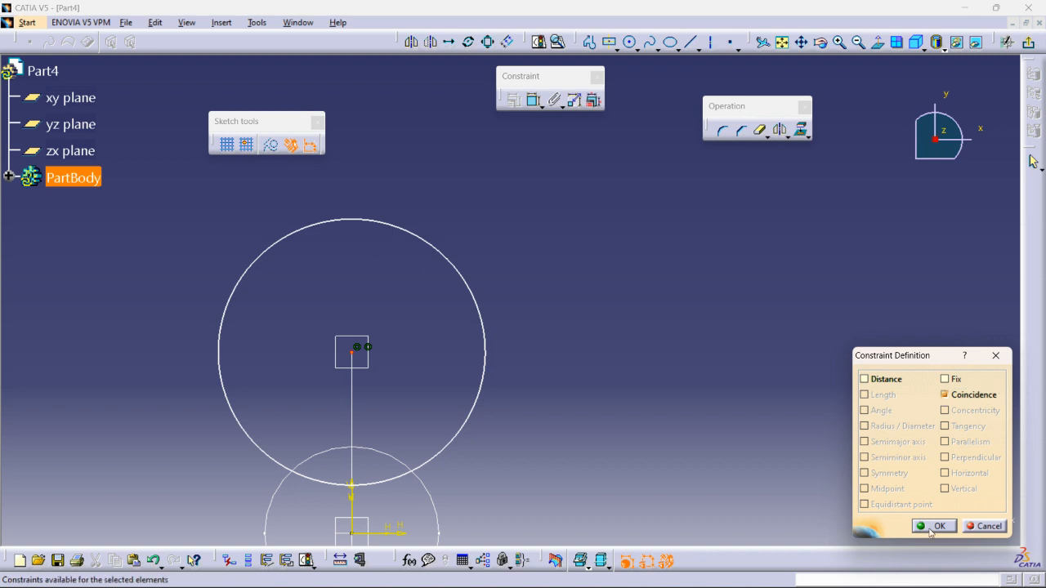
pyautogui.click(932, 527)
pyautogui.click(1028, 43)
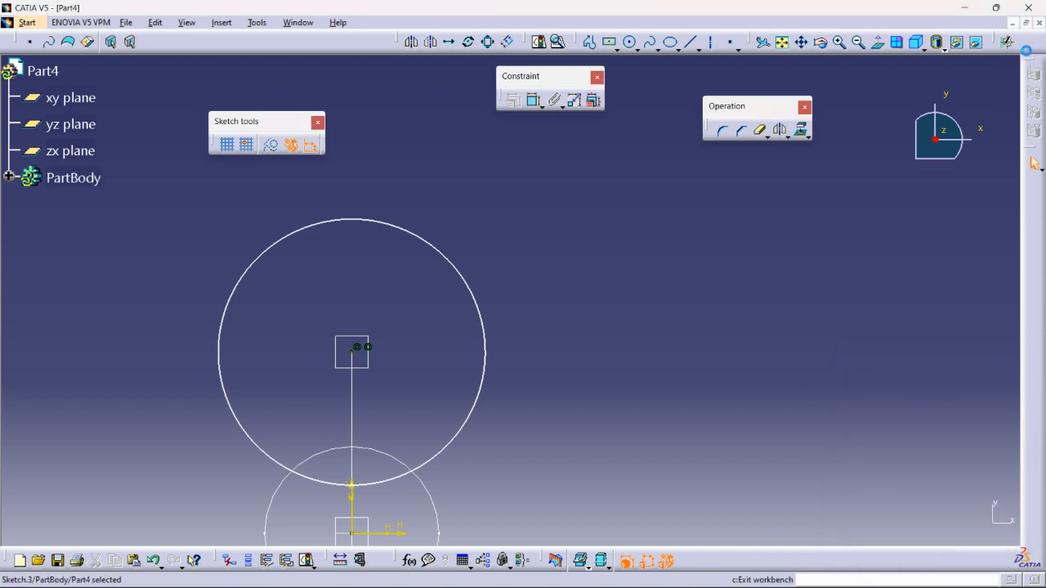
# Start a Multi-Sections Solid and set the spline sketch, Sketch.1, as its spine.
pyautogui.moveTo(662, 337); pyautogui.dragTo(632, 329, button='middle')
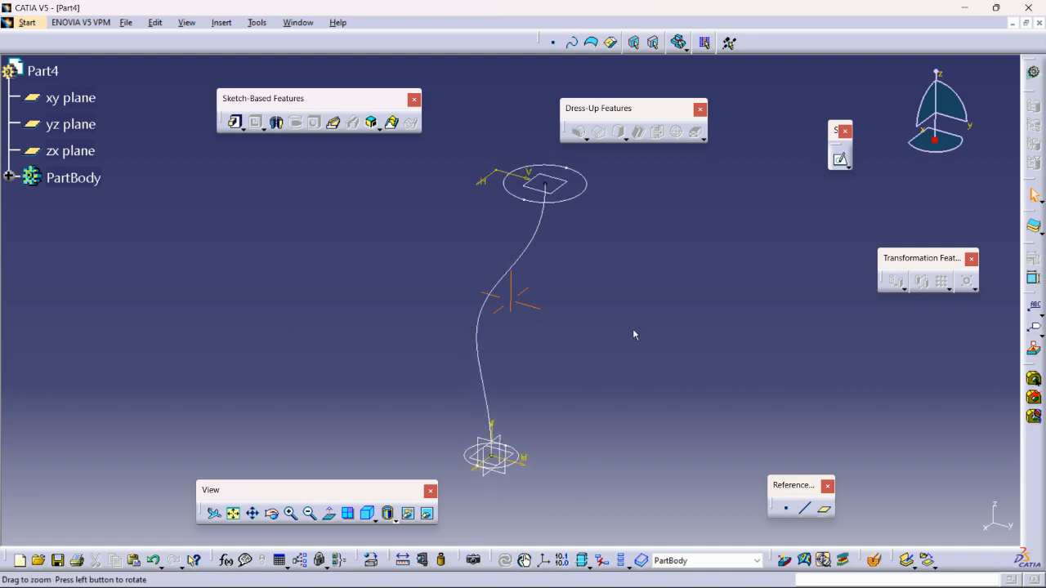
pyautogui.click(391, 124)
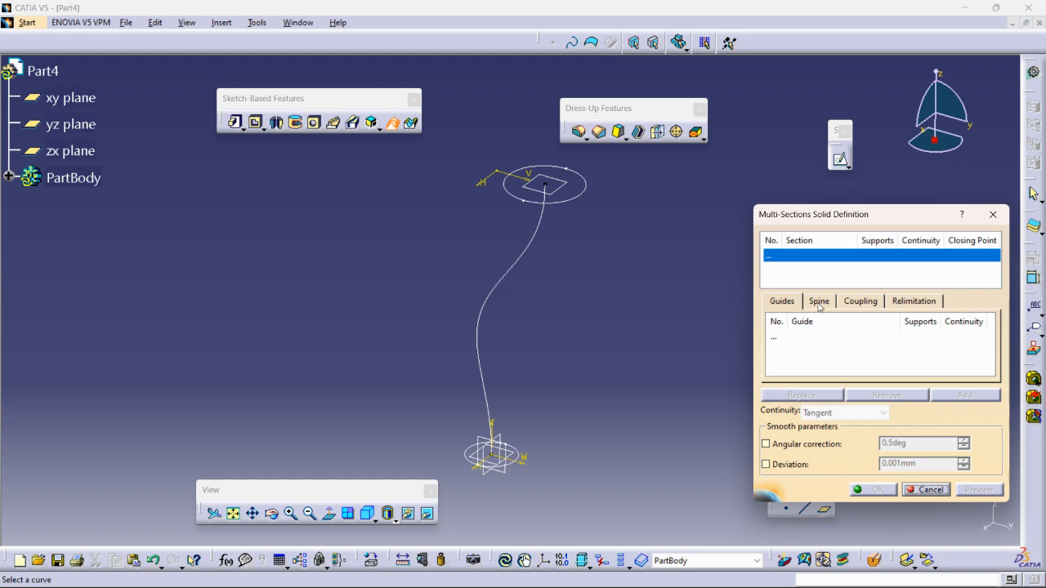
pyautogui.click(818, 302)
pyautogui.click(832, 338)
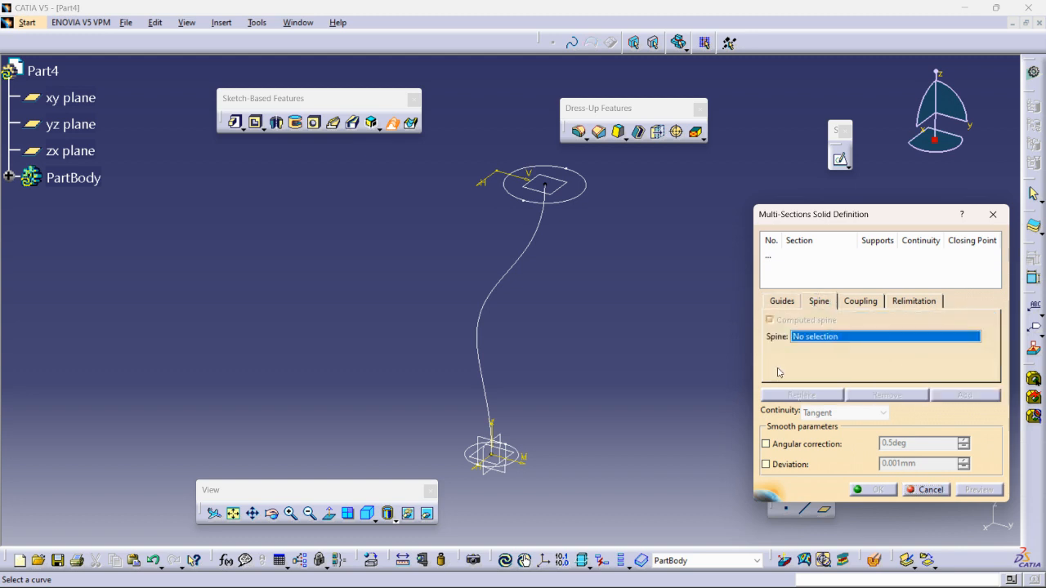
pyautogui.click(523, 263)
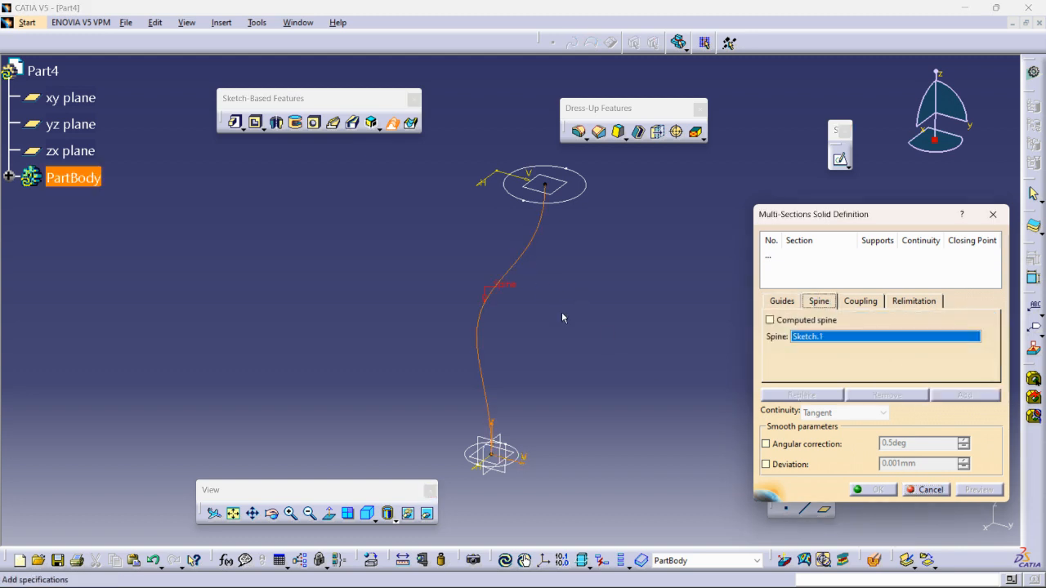
# Add the upper circle and the lower circle as the sections, preview the multi-sections solid and create it.
pyautogui.click(817, 255)
pyautogui.click(564, 204)
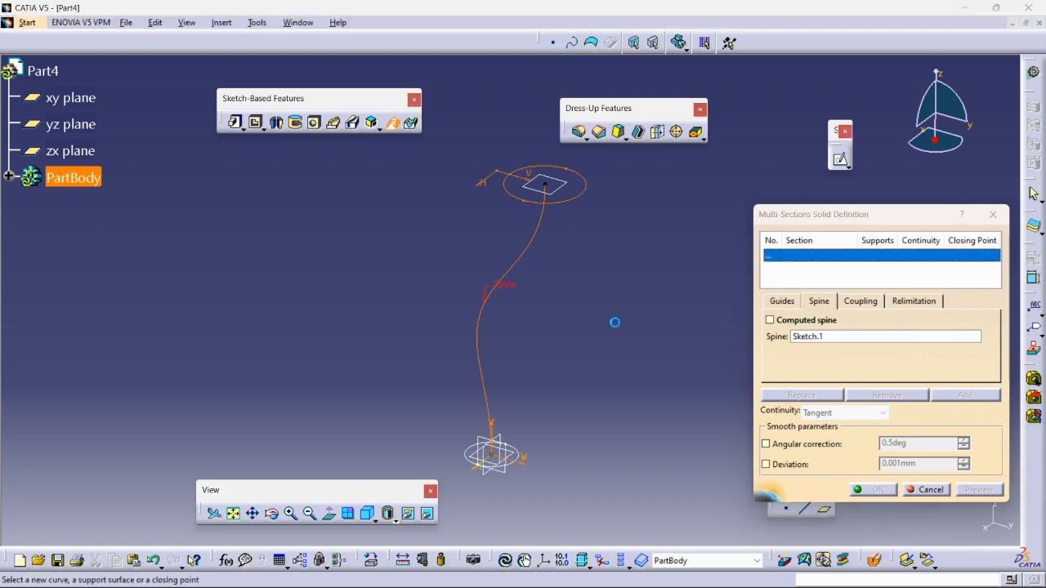
pyautogui.click(513, 454)
pyautogui.click(978, 490)
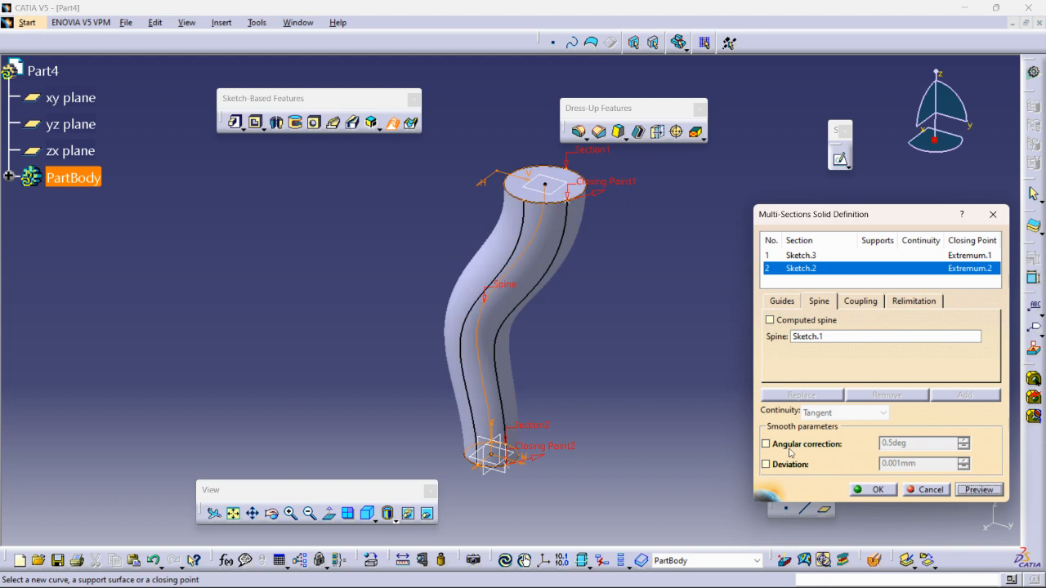
pyautogui.moveTo(559, 206); pyautogui.dragTo(541, 323, button='middle')
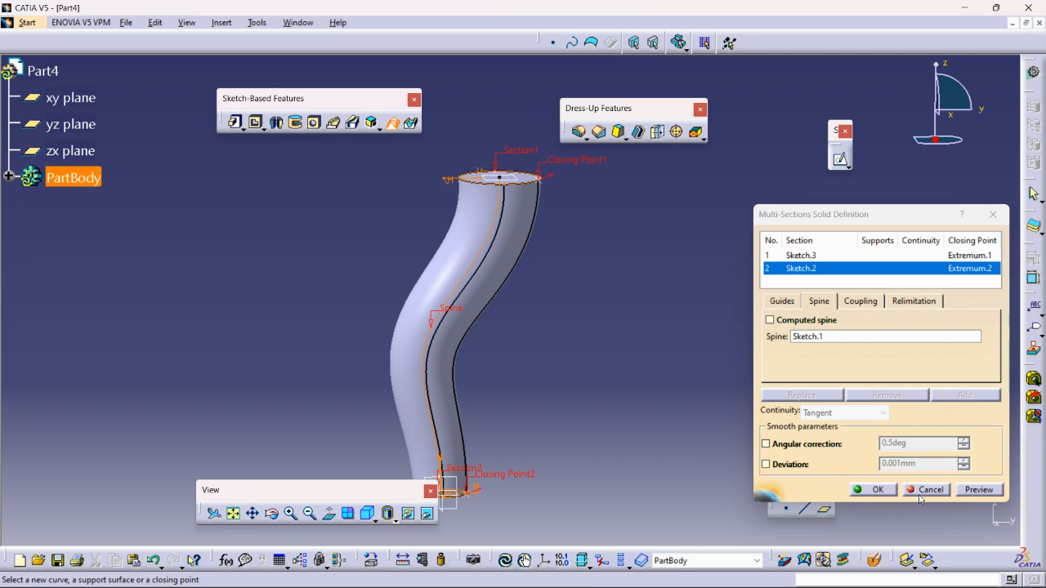
pyautogui.click(882, 490)
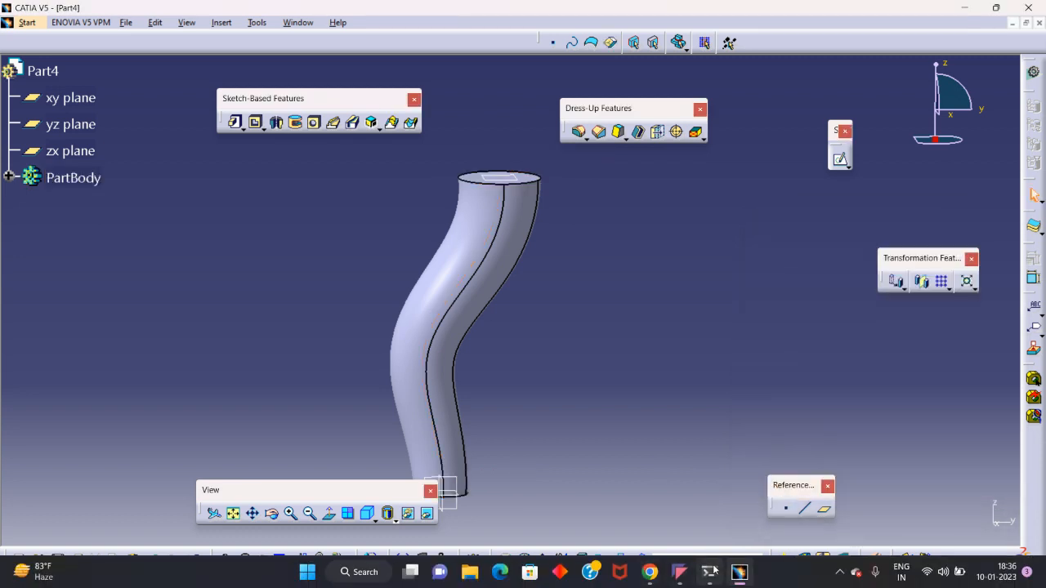